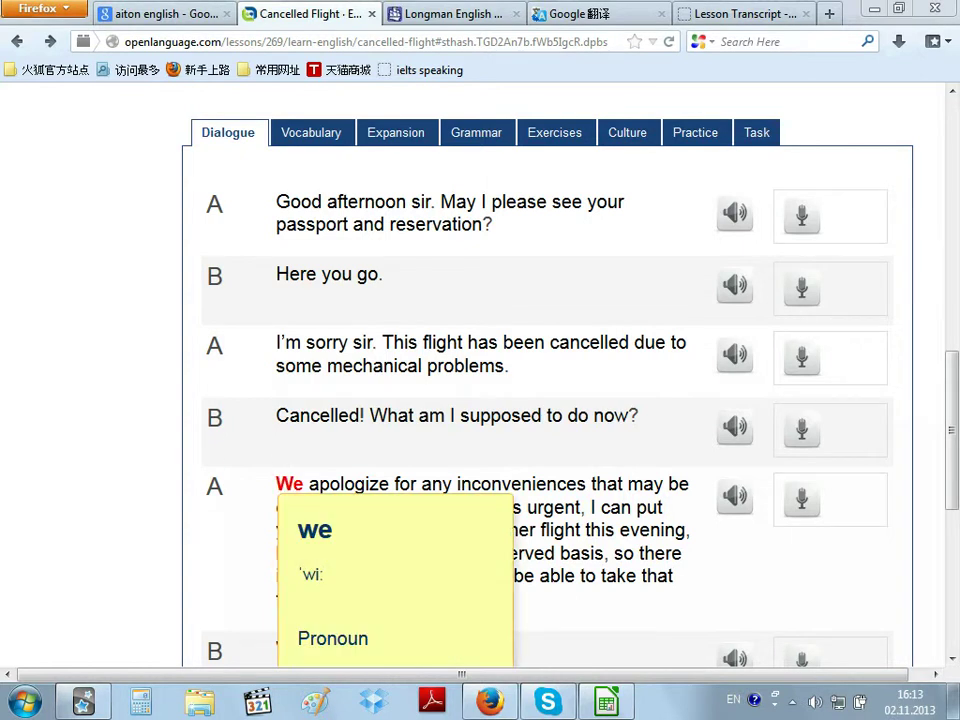
Look up "apologize" in the Cancelled Flight dialogue and save the word to the vocabulary.
mouse_move(351, 484)
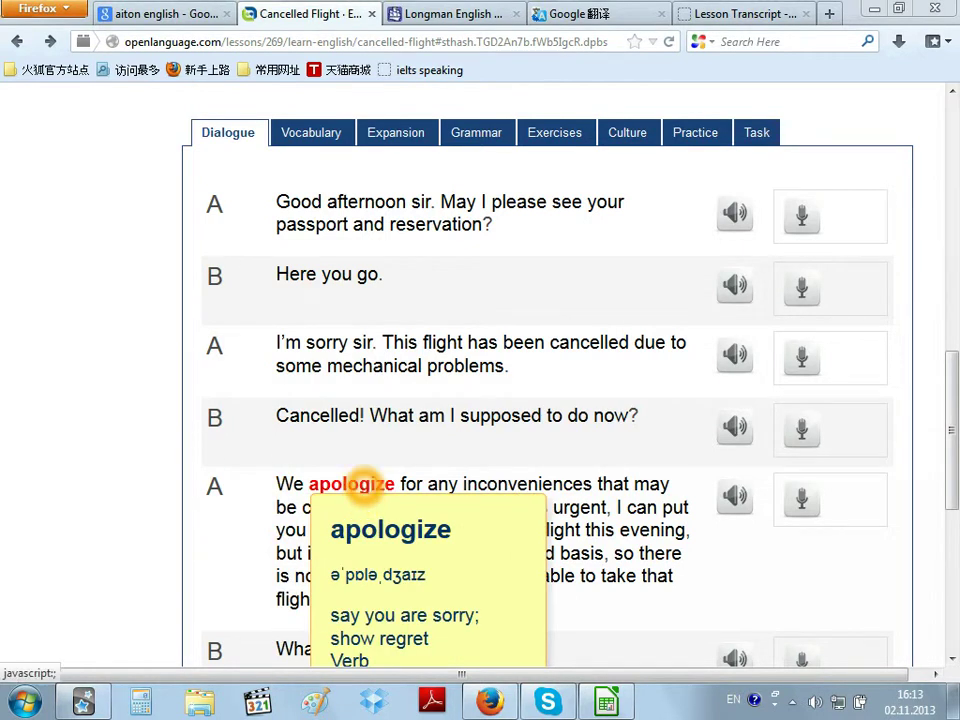
mouse_move(503, 486)
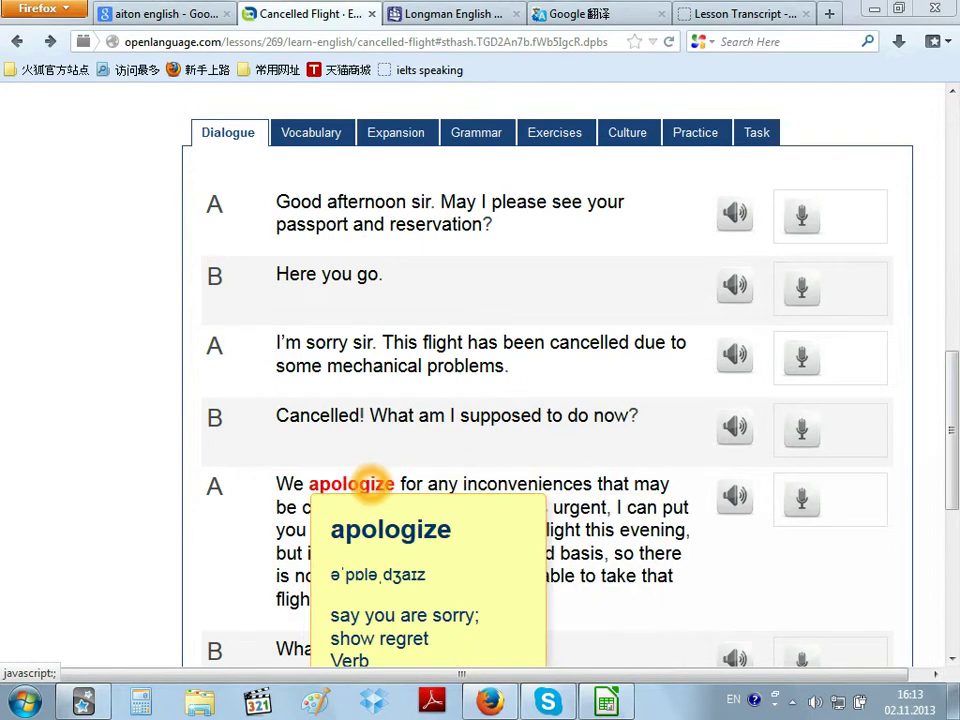
click(371, 484)
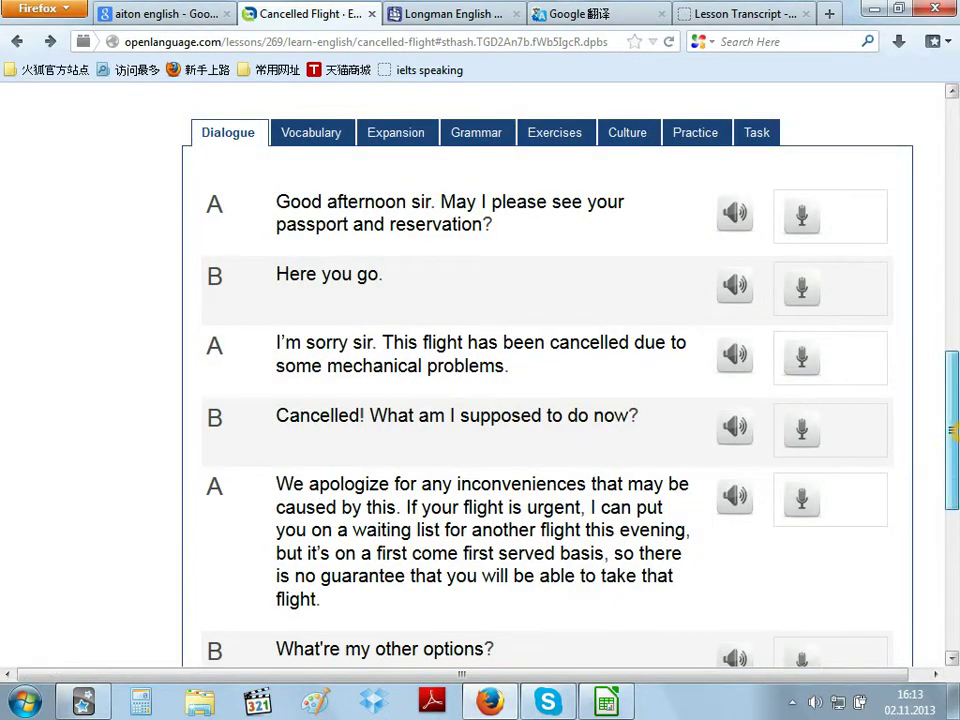
Go to the vocabulary section and open the English deck for review.
drag(952, 437, 955, 214)
click(82, 368)
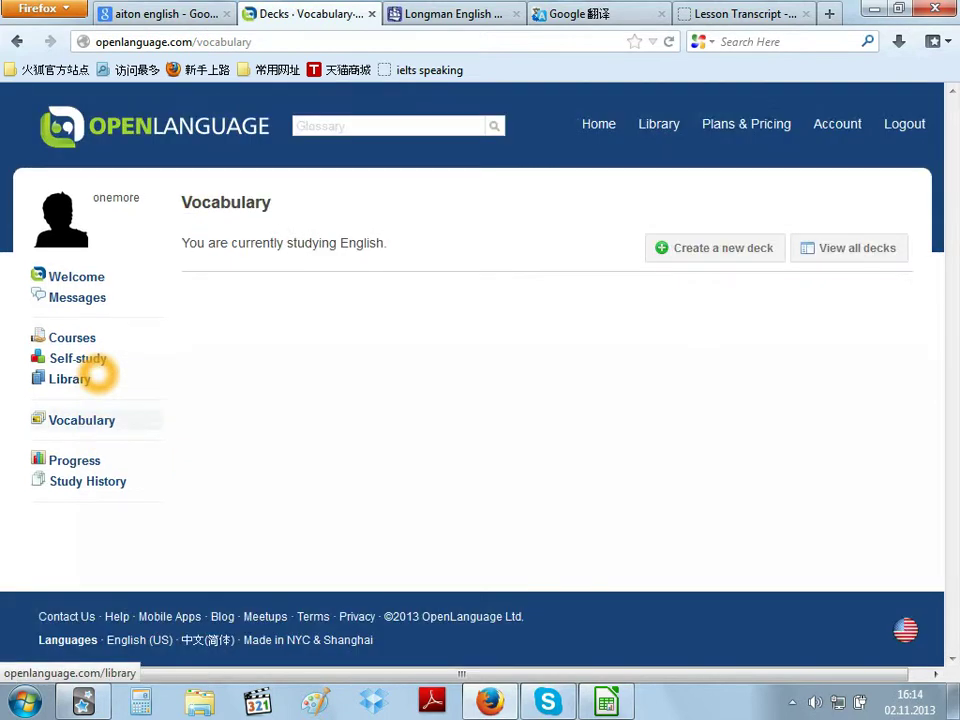
click(226, 340)
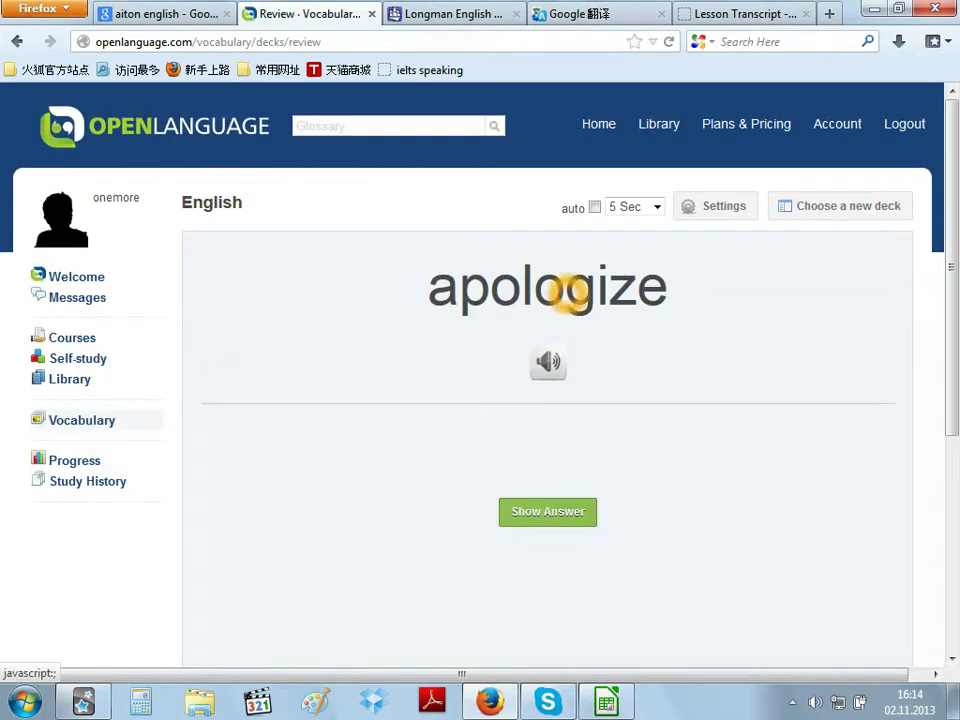
Play the pronunciation of the "apologize" flashcard and reveal its answer.
click(561, 365)
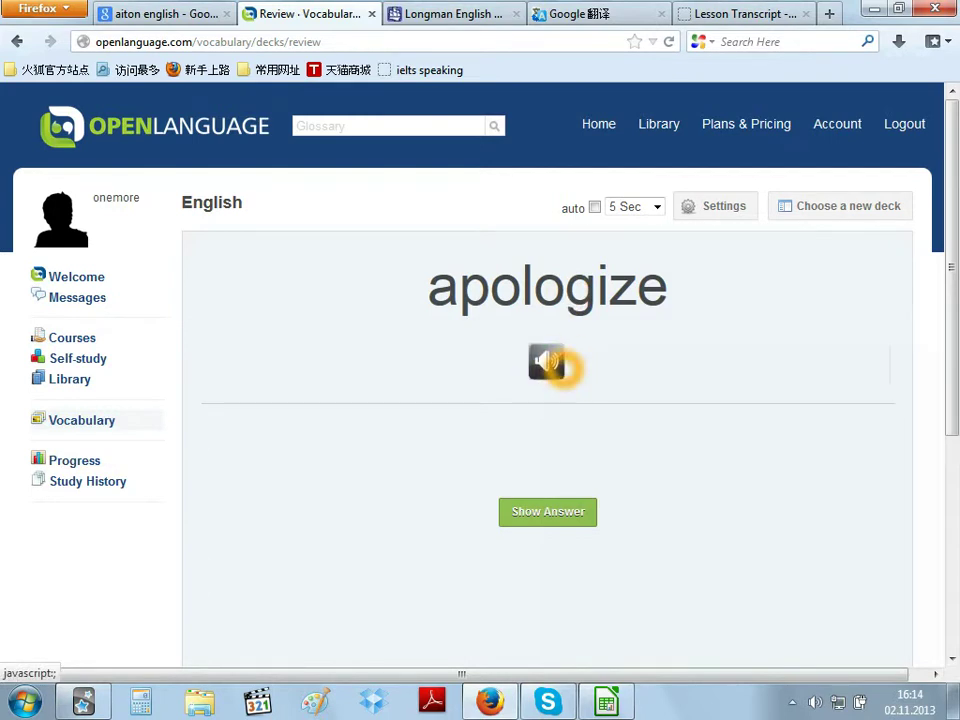
click(551, 512)
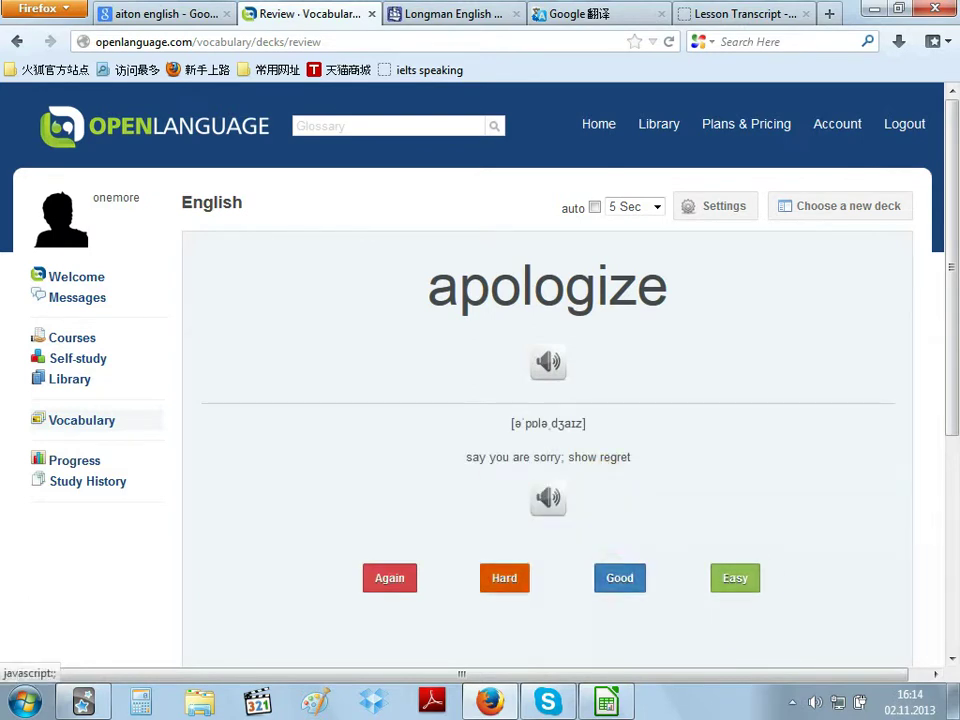
click(407, 576)
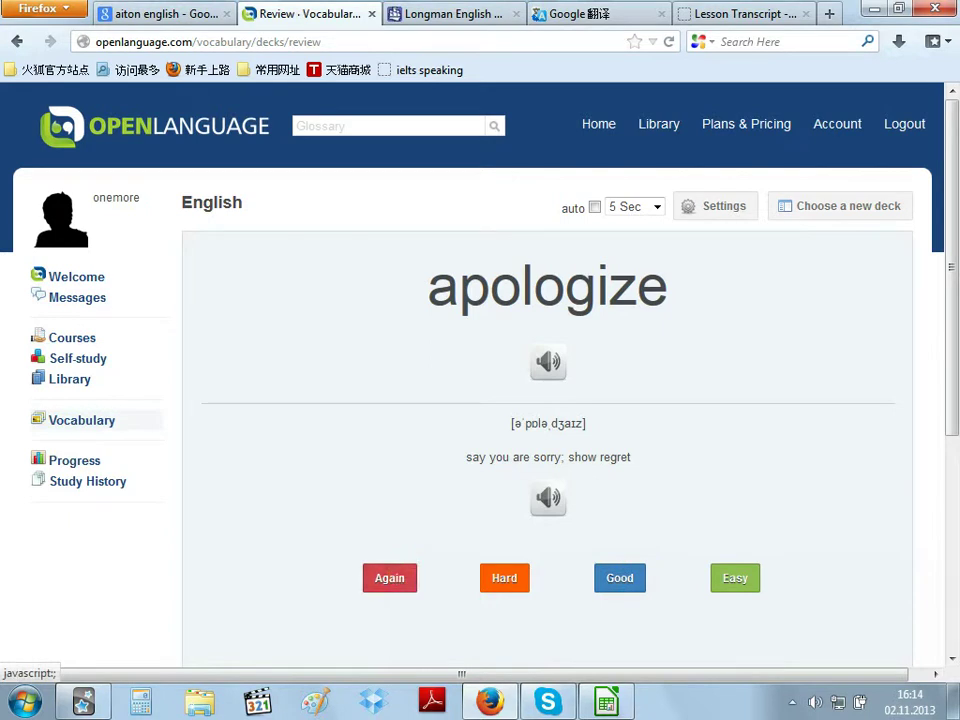
click(390, 307)
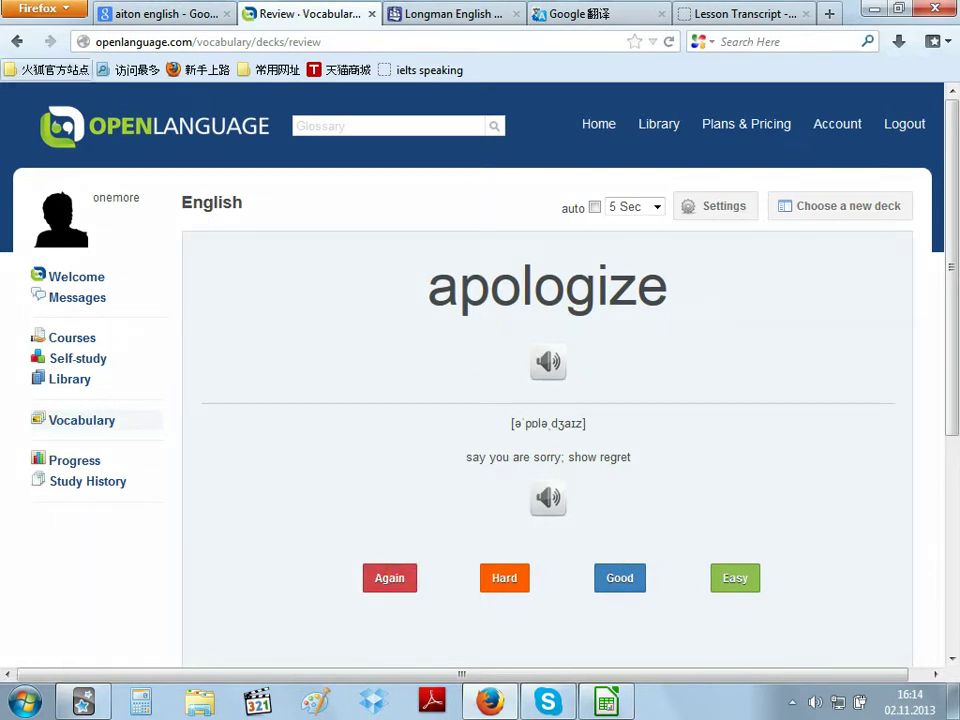
Return to the Cancelled Flight lesson page and block Java content for this browser session.
click(18, 41)
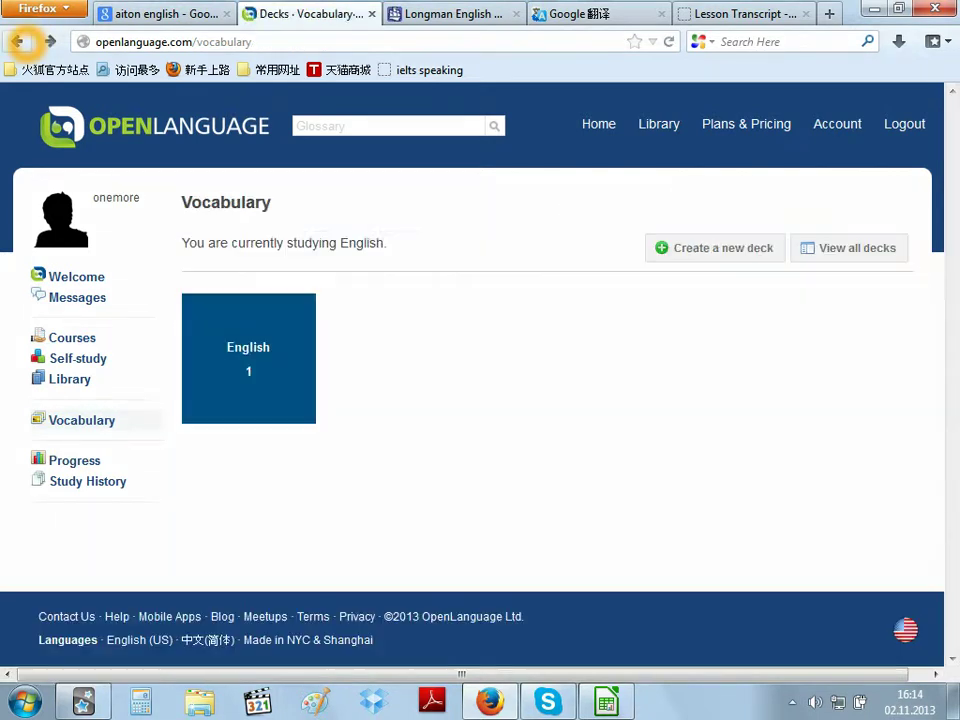
click(18, 41)
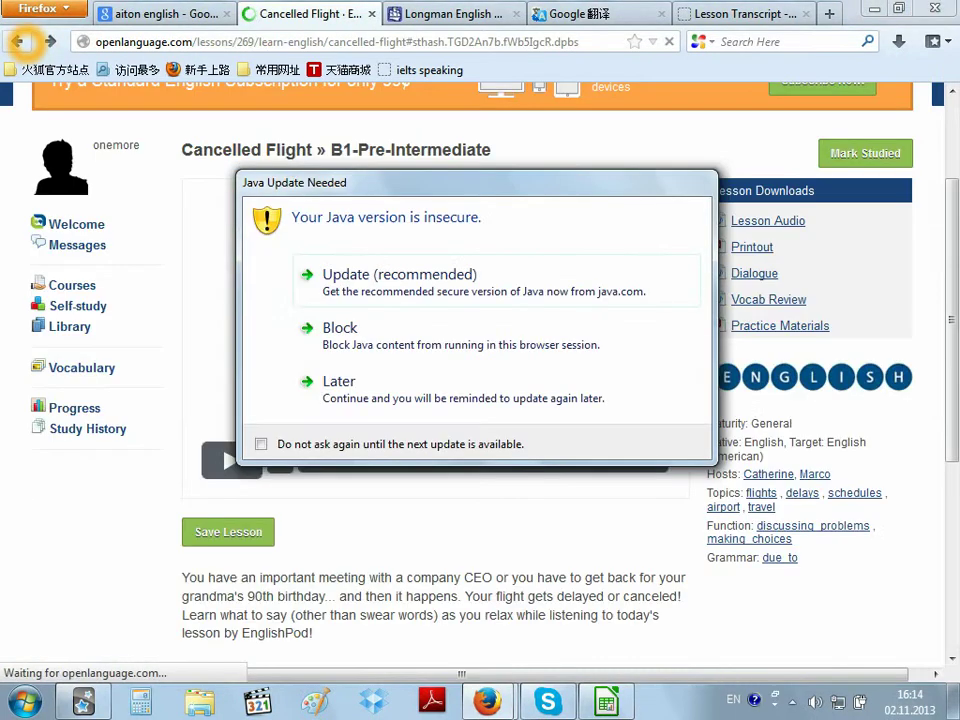
click(340, 330)
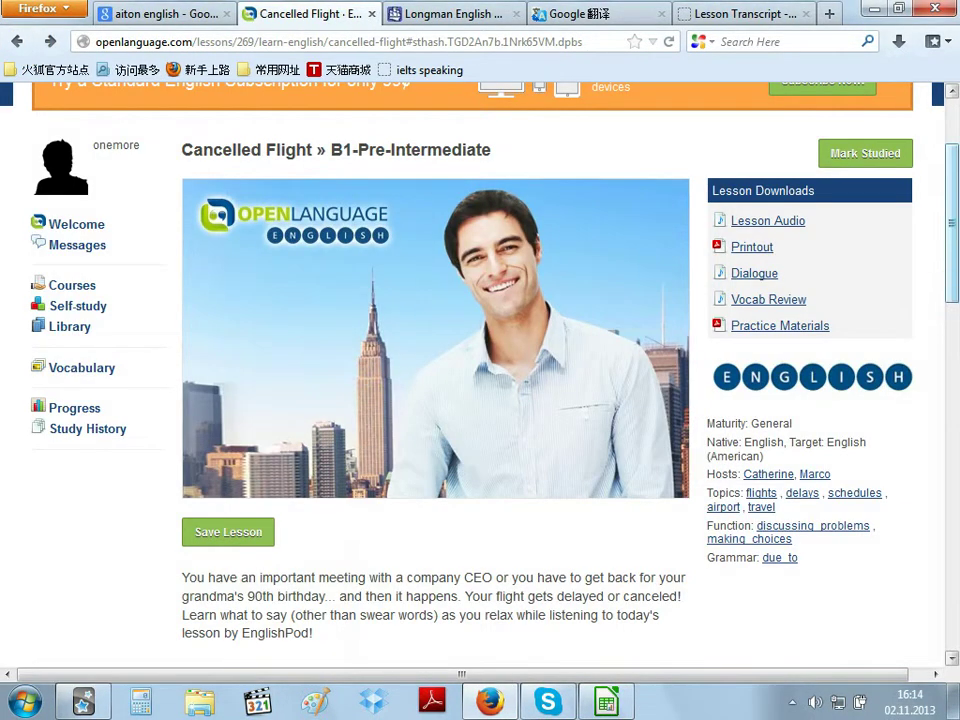
Examine the pop-up definitions of "We", "apologize" and "for" in the dialogue's apology line.
drag(948, 232, 950, 442)
mouse_move(290, 528)
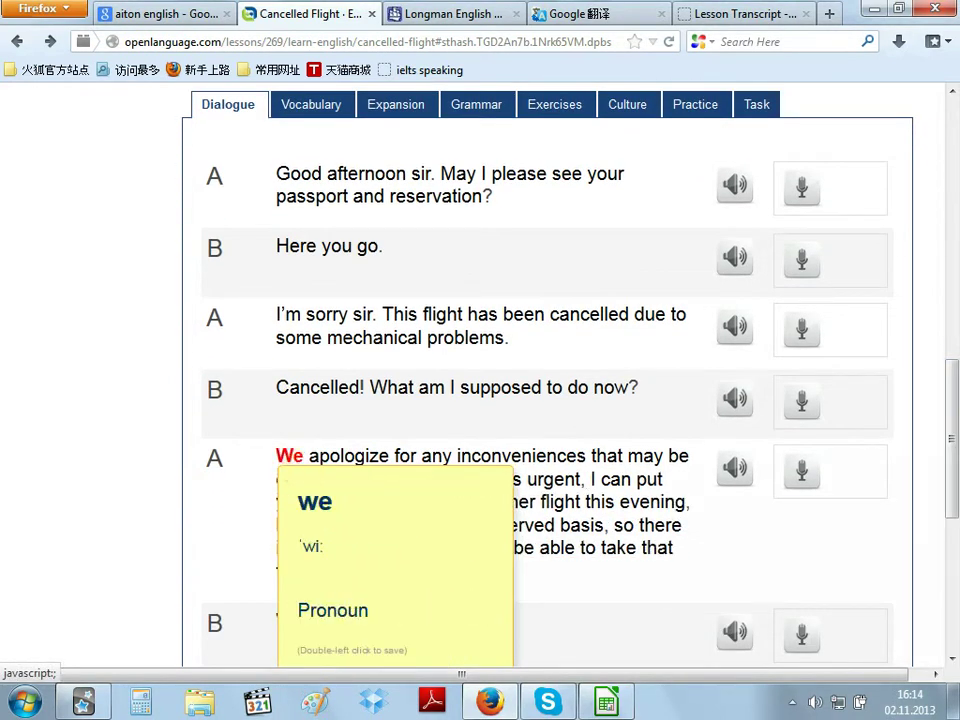
mouse_move(352, 456)
mouse_move(408, 456)
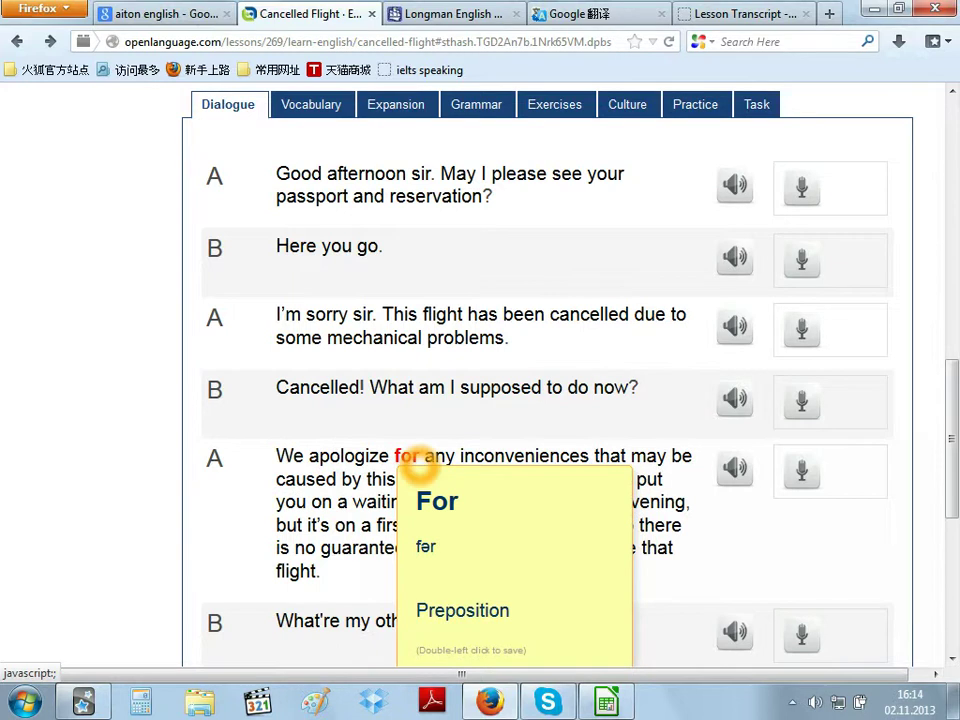
mouse_move(502, 463)
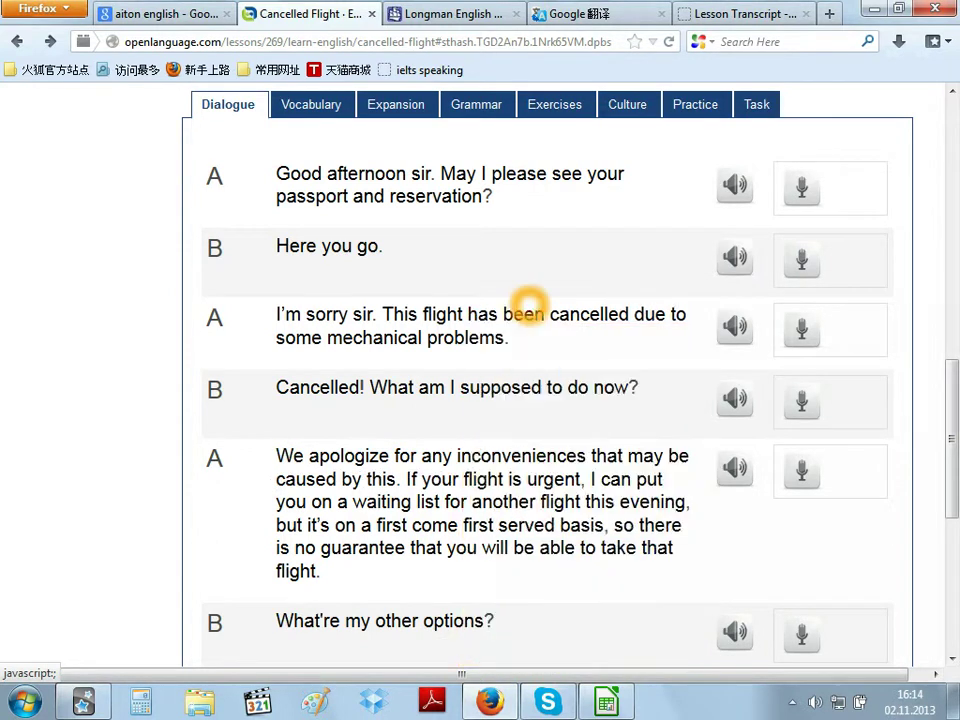
Copy the sentence "We apologize for any inconveniences that may be caused by this." from the lesson transcript PDF.
click(740, 14)
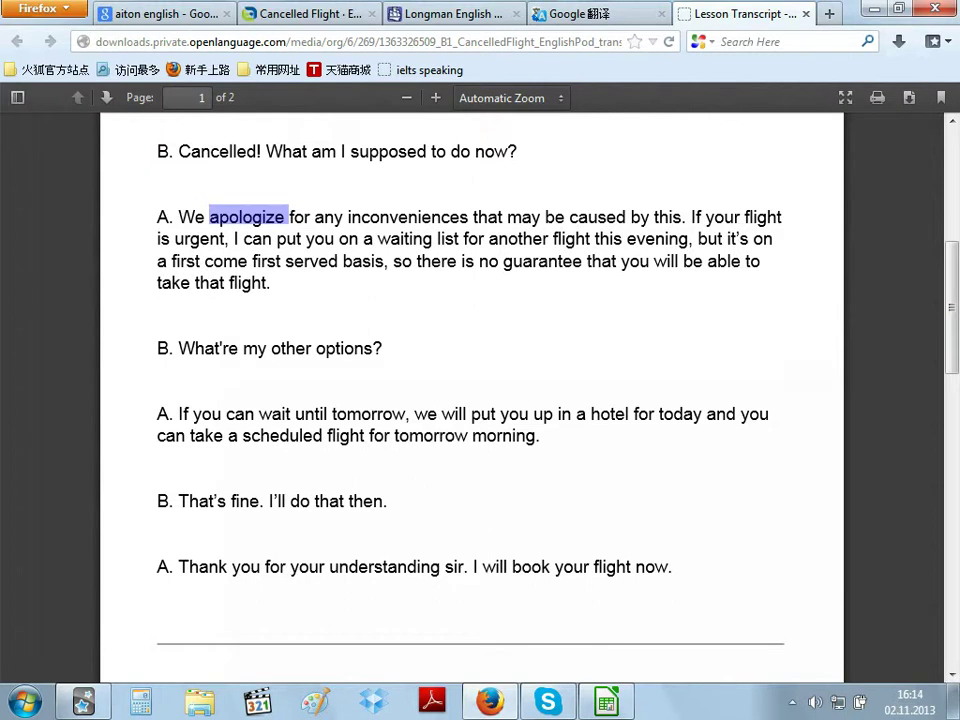
drag(178, 217, 690, 217)
key(ctrl+c)
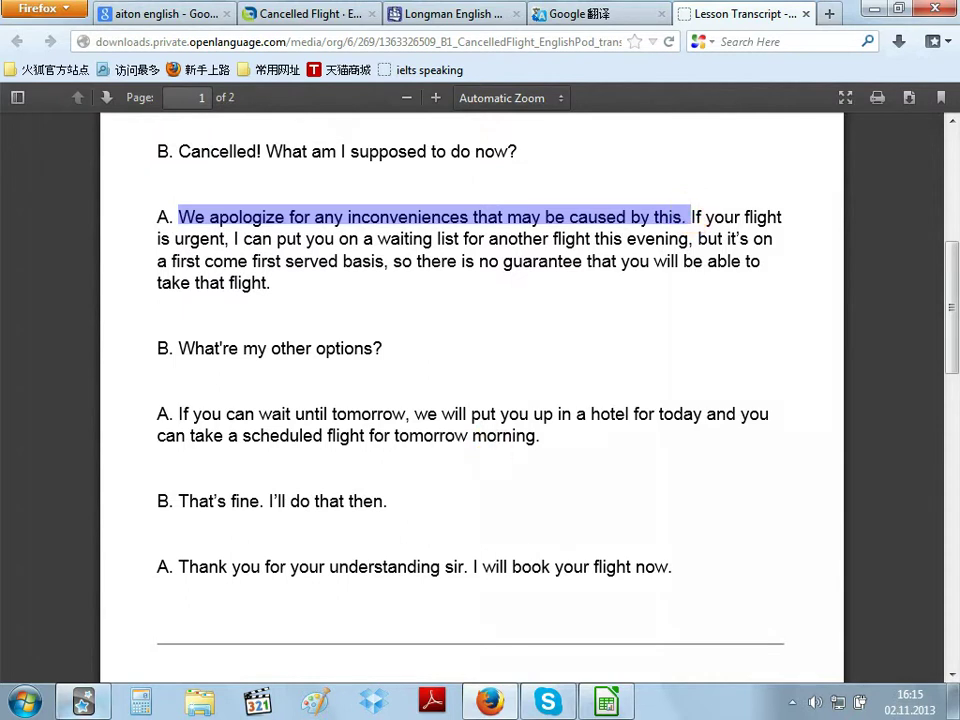
Switch to Anki and start a Basic card in the "new" deck with the copied sentence on the Front.
click(83, 702)
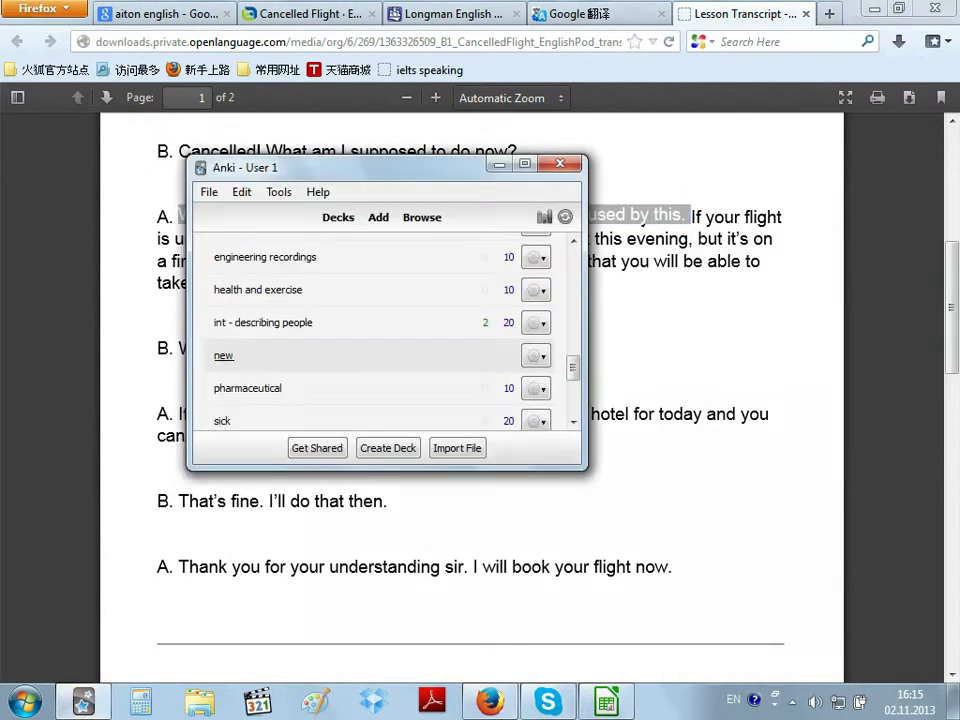
click(223, 355)
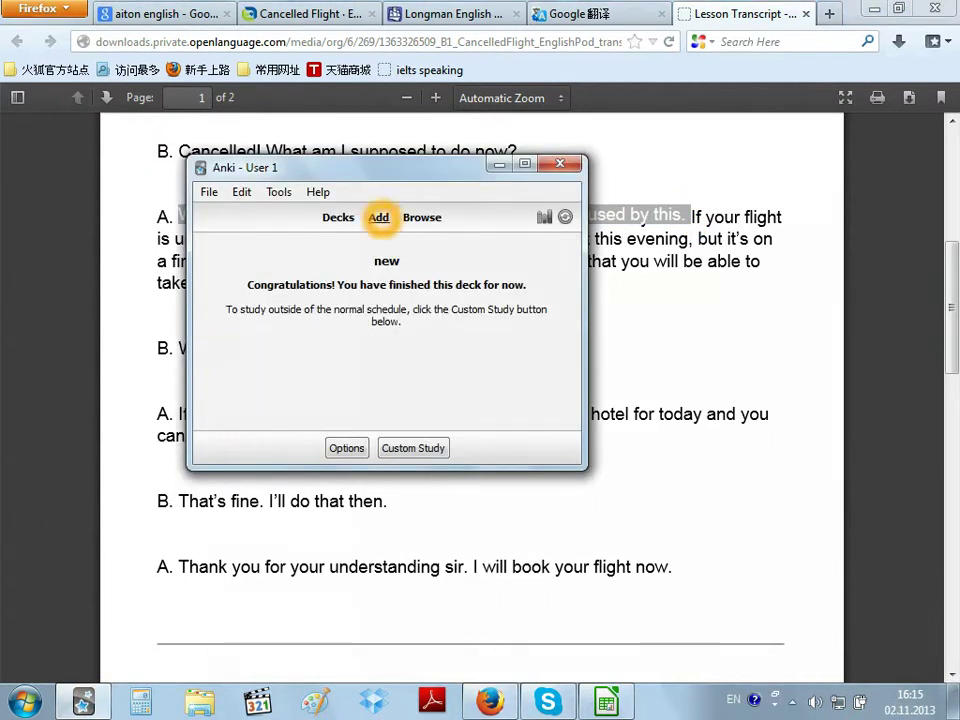
click(379, 217)
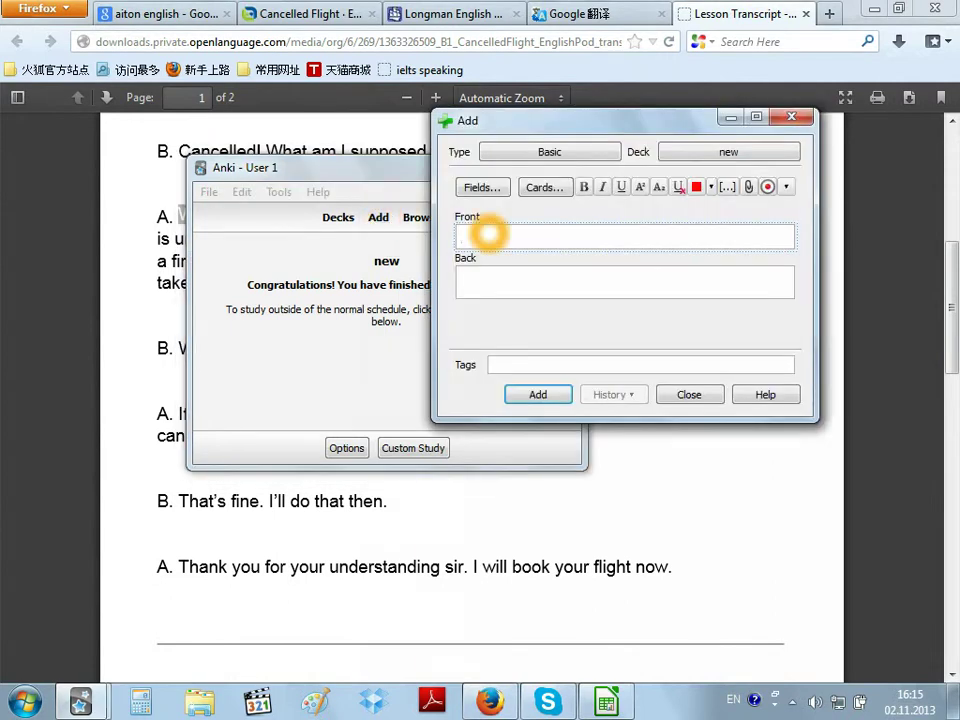
key(ctrl+v)
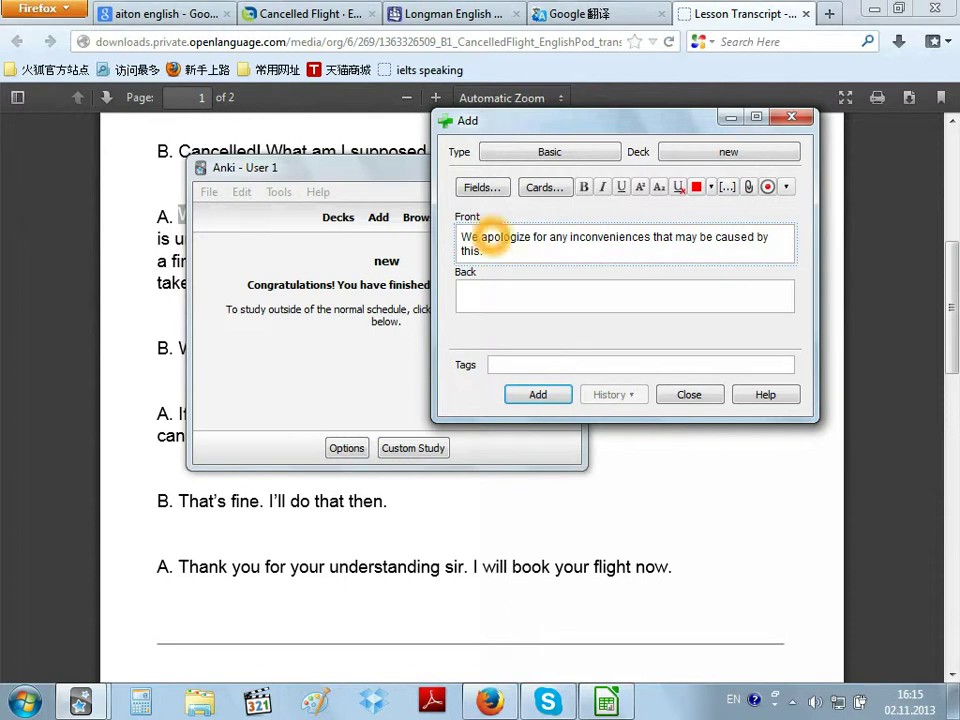
Replace "ologize" in the Front sentence with an underscore blank and paste the full sentence into the Back.
click(494, 240)
drag(519, 240, 531, 240)
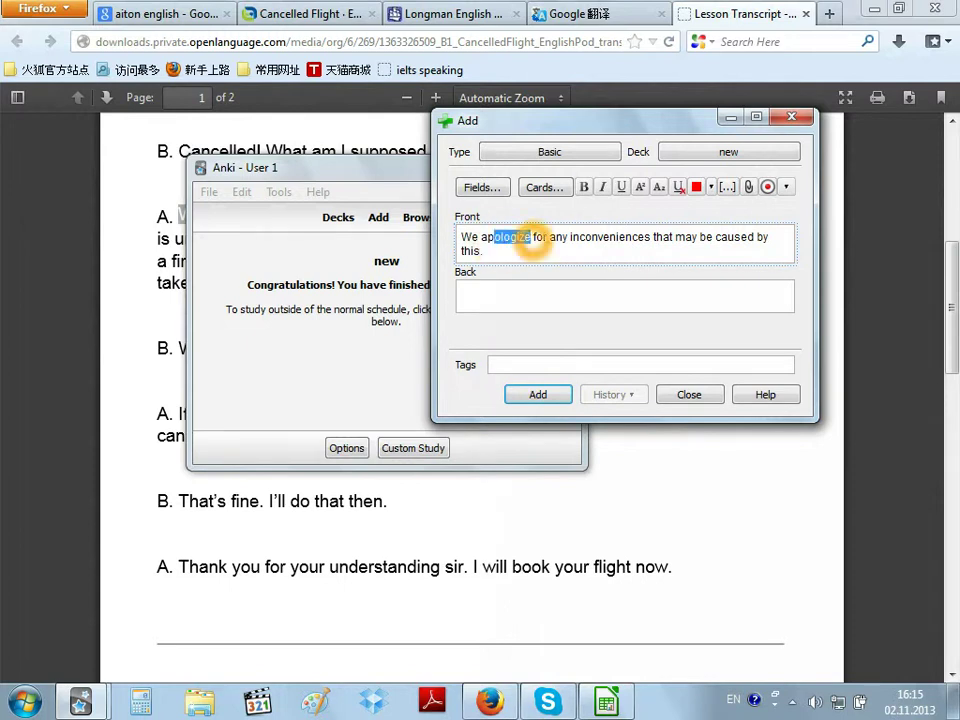
text(_______)
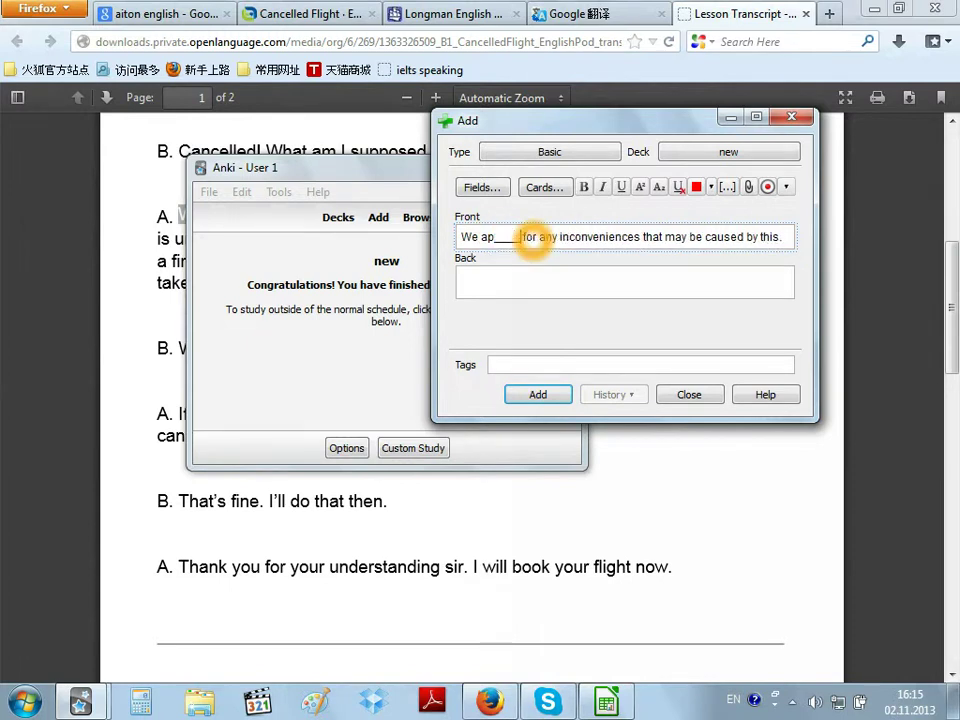
click(514, 298)
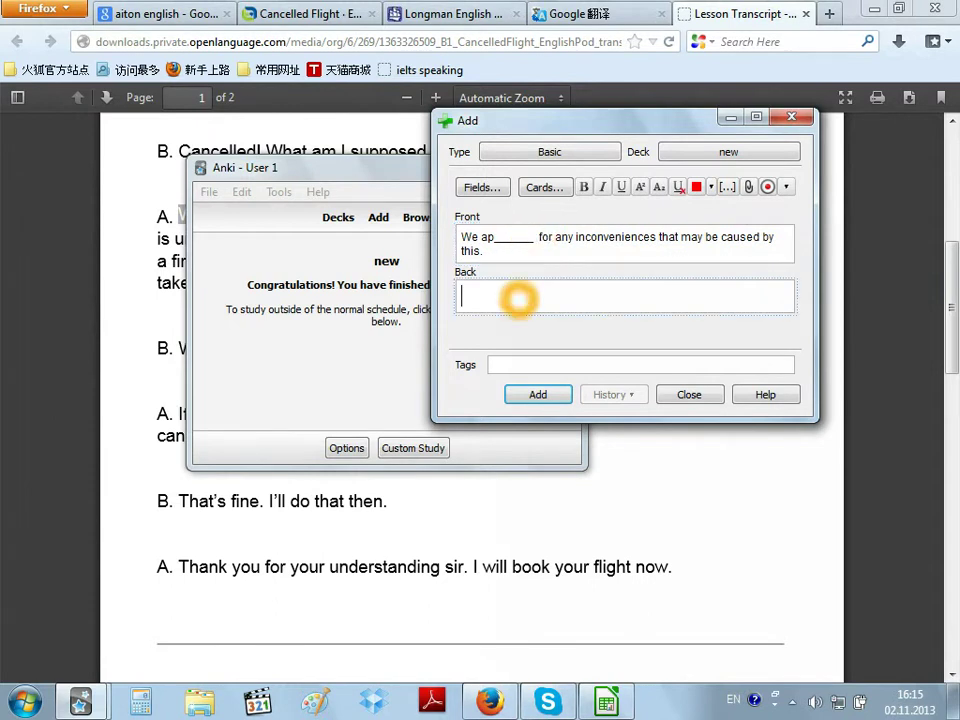
key(ctrl+v)
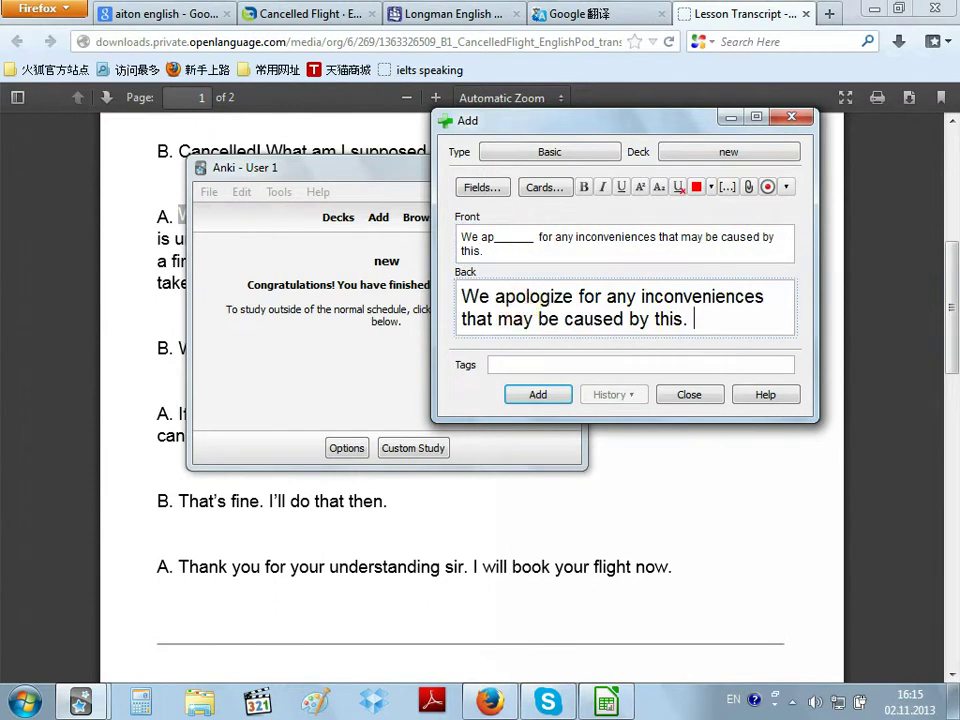
Colour the word "apologize" on the Back blue and add the card to the deck.
double_click(514, 297)
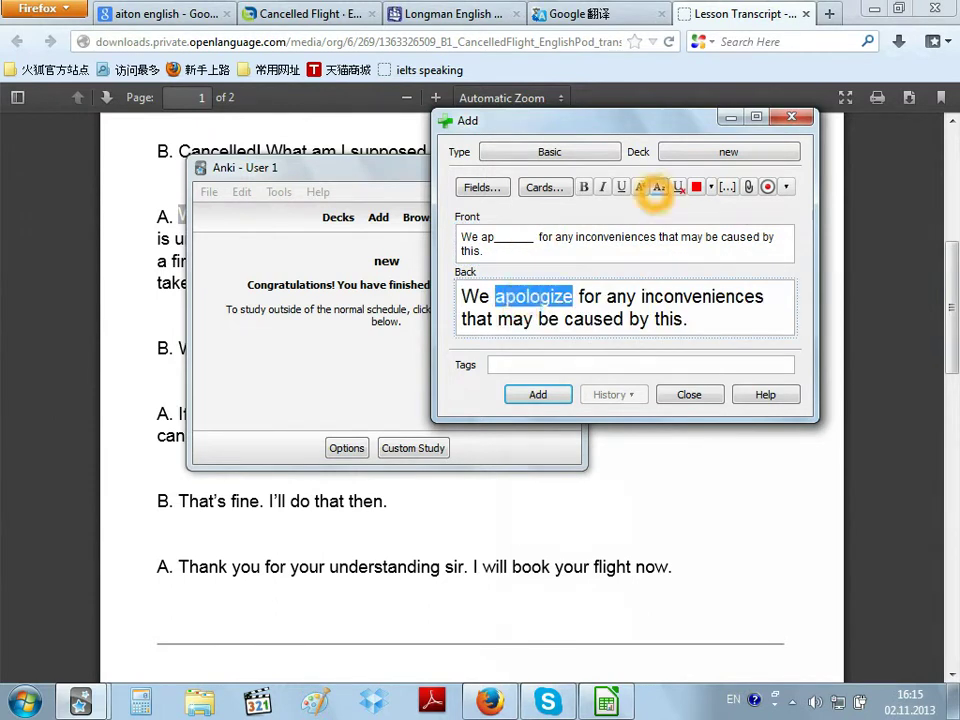
click(711, 187)
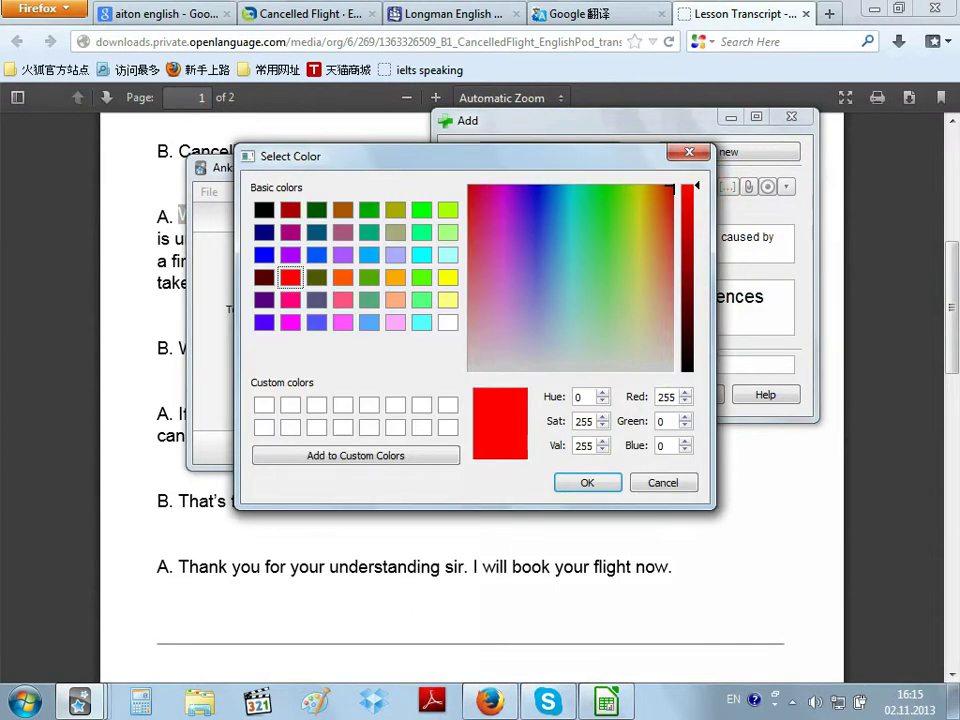
click(264, 255)
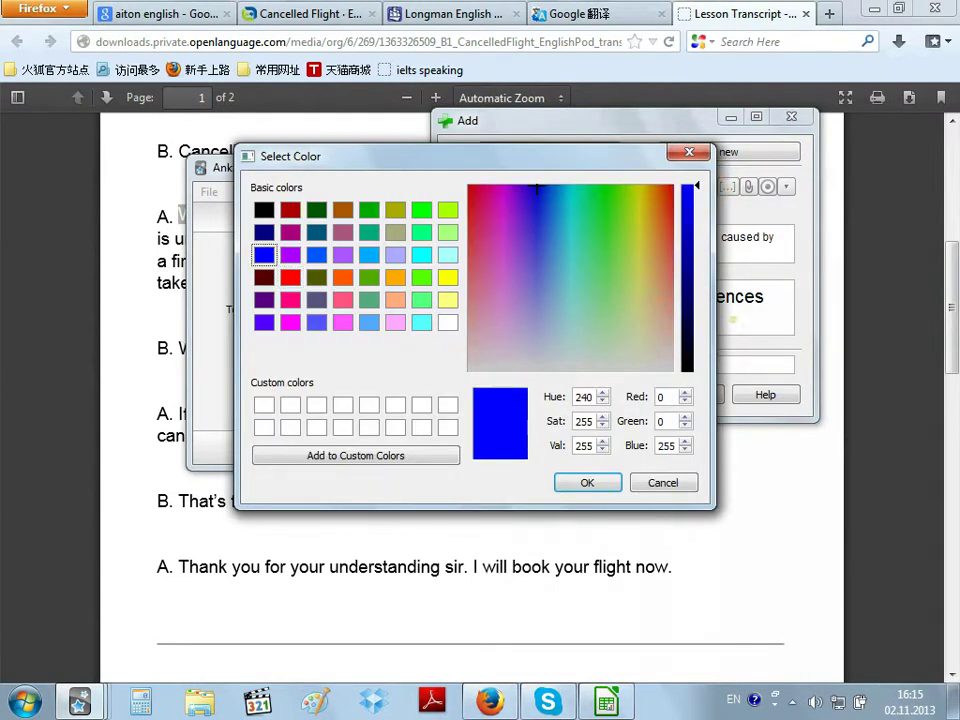
click(597, 484)
click(620, 296)
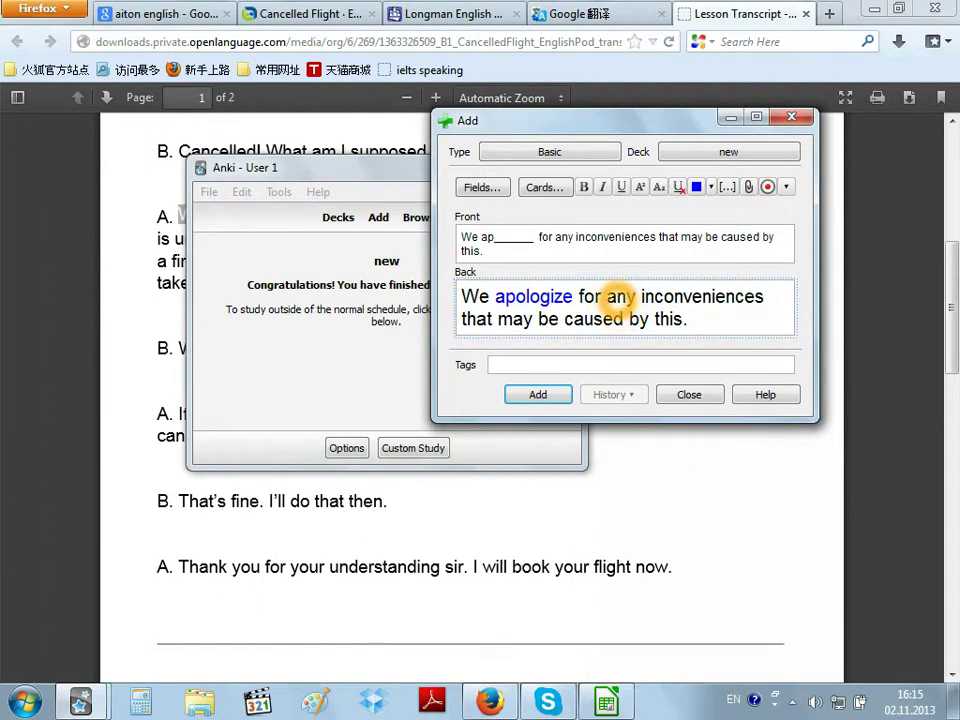
click(466, 248)
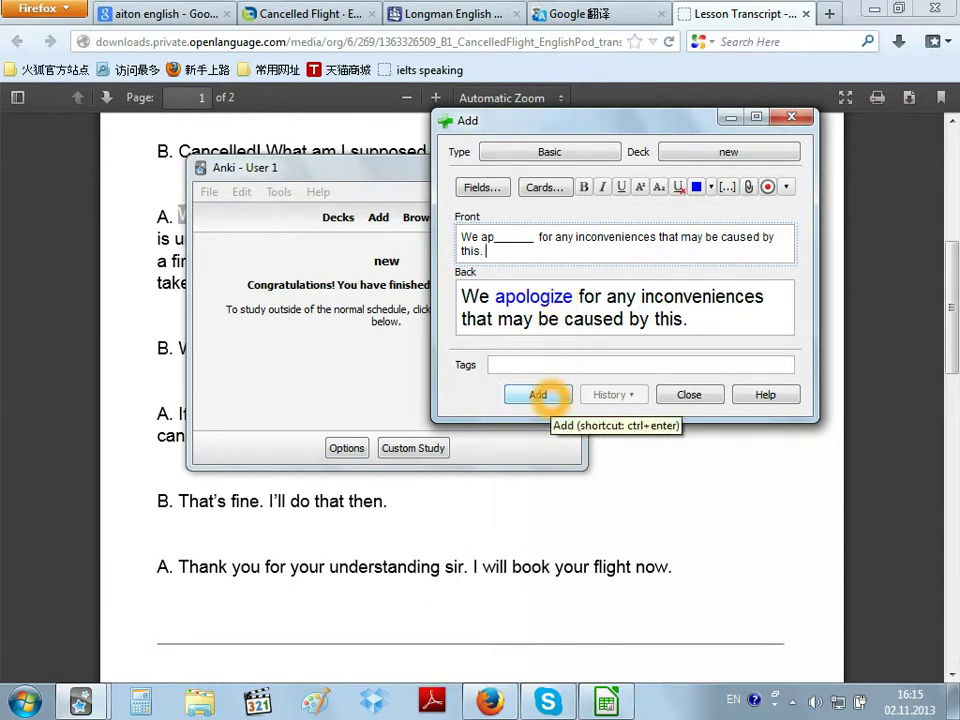
click(538, 395)
Paste the sentence into the Front of another card and replace "for" with an underscore blank.
key(ctrl+v)
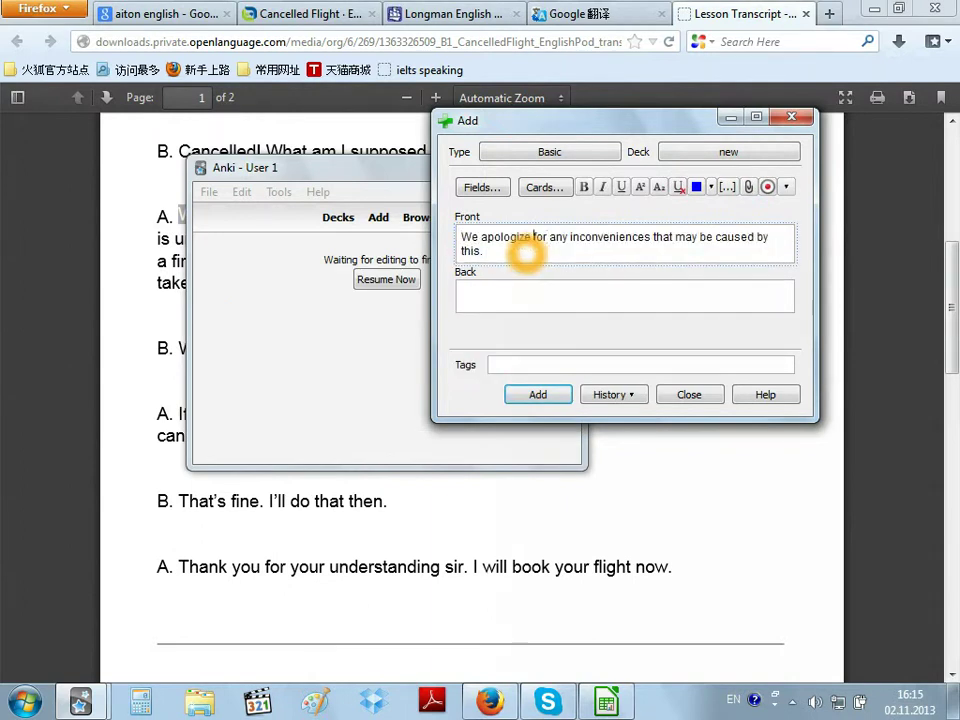
click(533, 240)
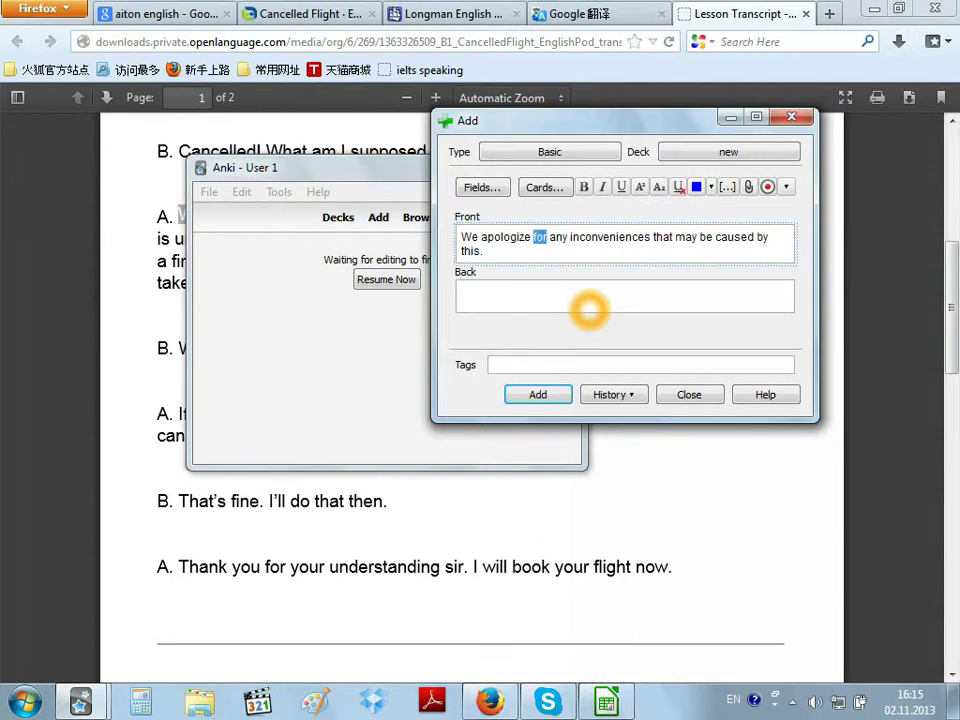
text(____)
Paste the full sentence into the Back of the "for" gap card and add it to the deck.
click(588, 302)
text(We apologize for any inconveniences that may be caused by this.)
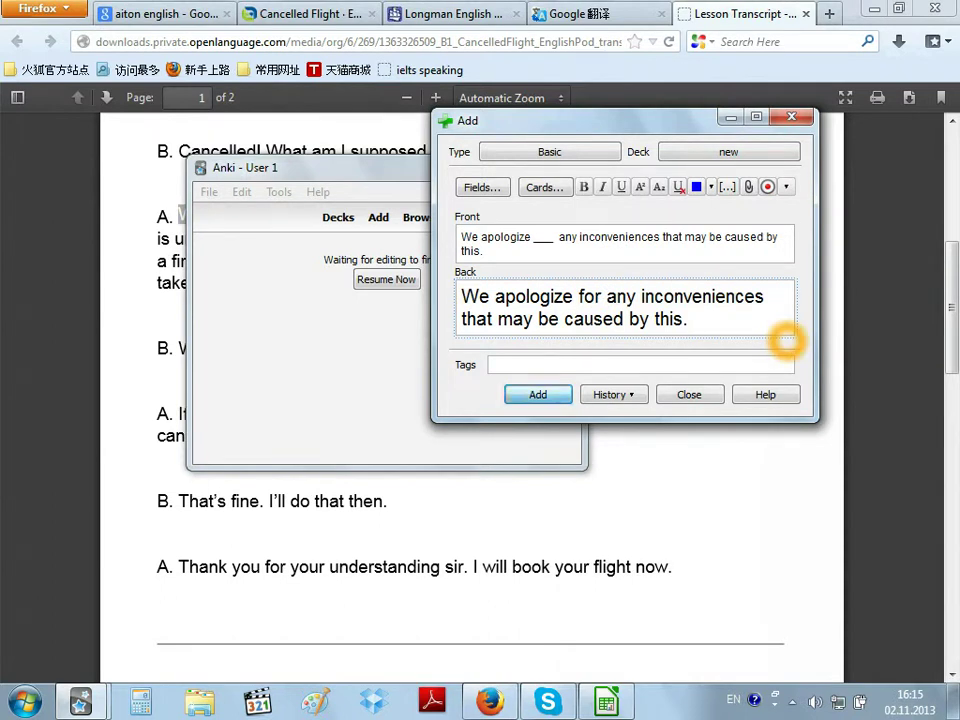
key(ctrl+Return)
Paste the sentence into the Front of a third card and replace "nveniences" with an underscore blank after "inco".
text(We apologize for any inconveniences that may be caused by this.)
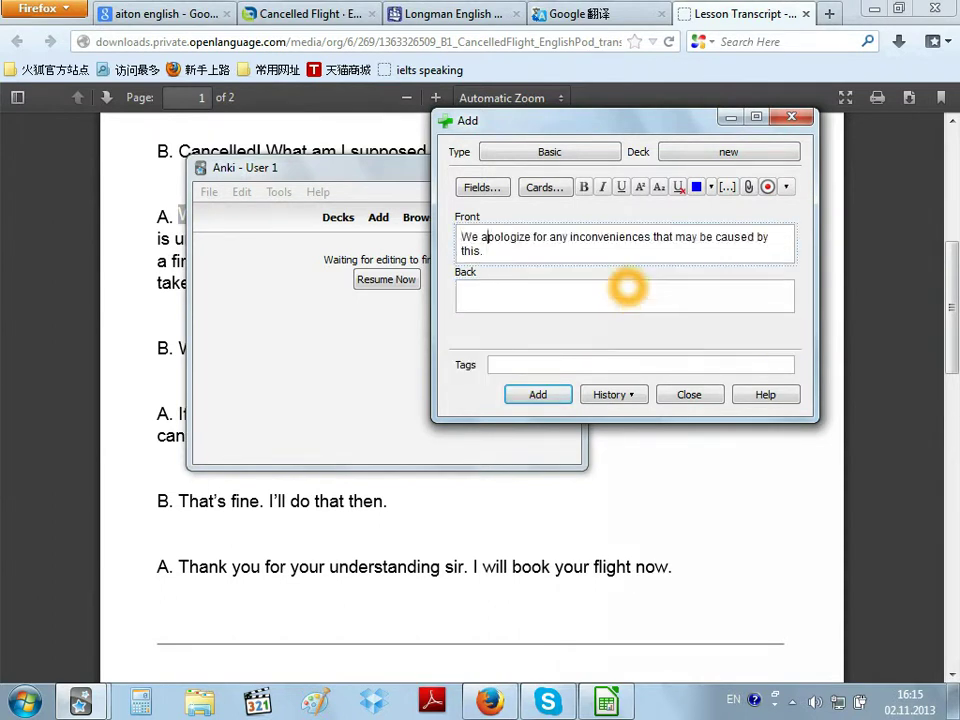
key(Right)
key(Right)
key(Right)
key(shift+Right)
key(shift+Right)
key(shift+Right)
key(shift+Right)
key(shift+Right)
key(shift+Right)
key(shift+Right)
key(shift+Right)
key(shift+Right)
key(shift+Right)
text(_______)
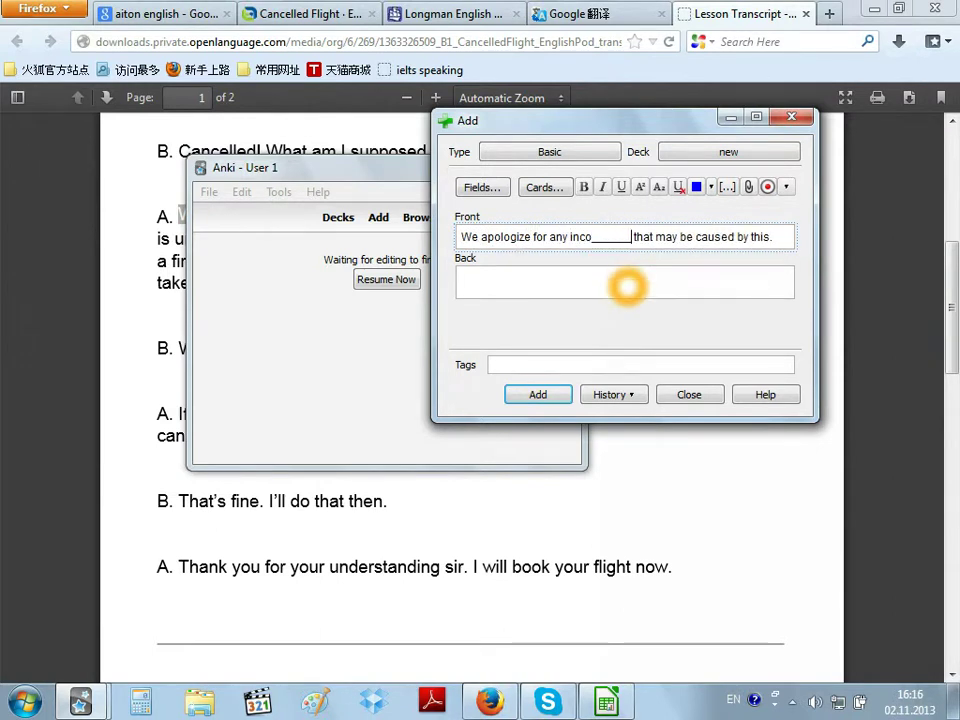
Paste the full sentence into the Back of the "inco" gap card and add it to the deck.
click(625, 285)
text(We apologize for any inconveniences that may be caused by this.)
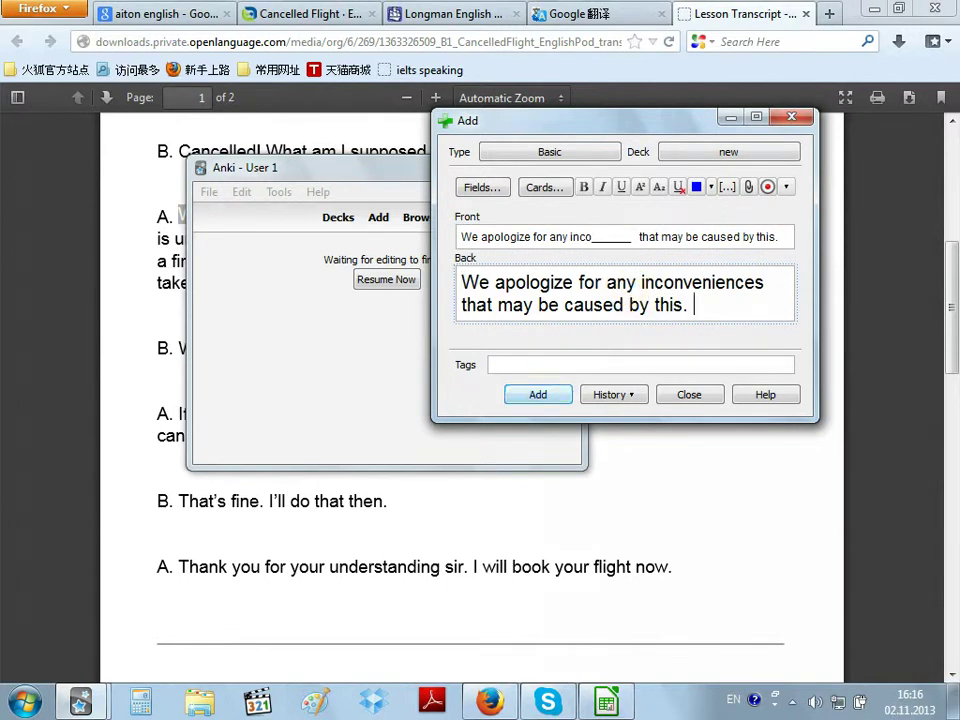
click(538, 395)
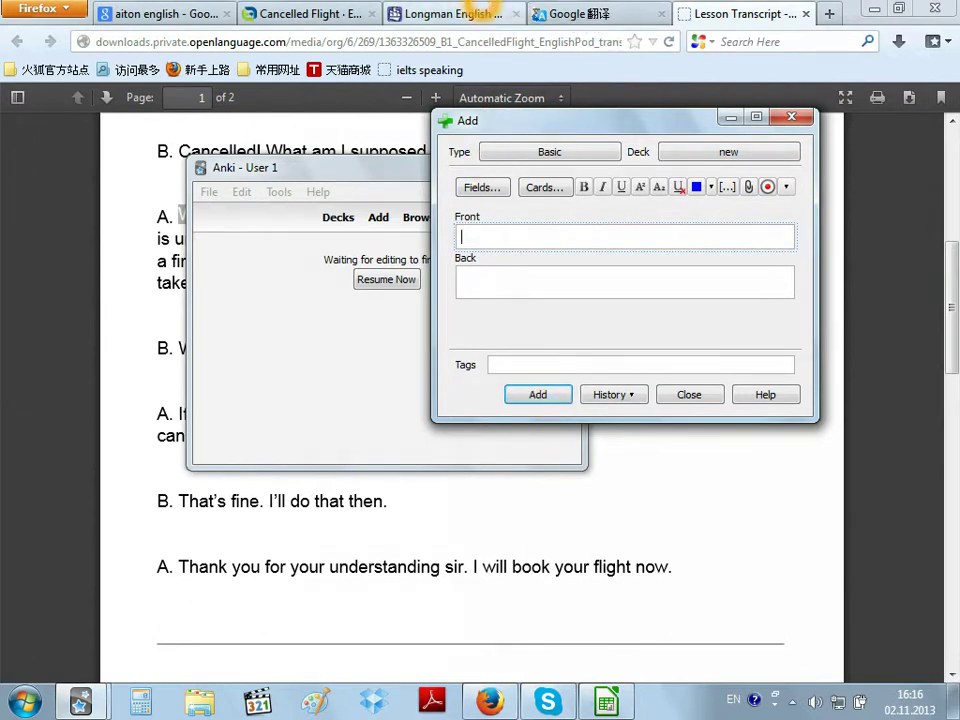
Copy "apologize" from the lesson transcript in Firefox and look it up in the Longman dictionary.
click(455, 14)
click(203, 328)
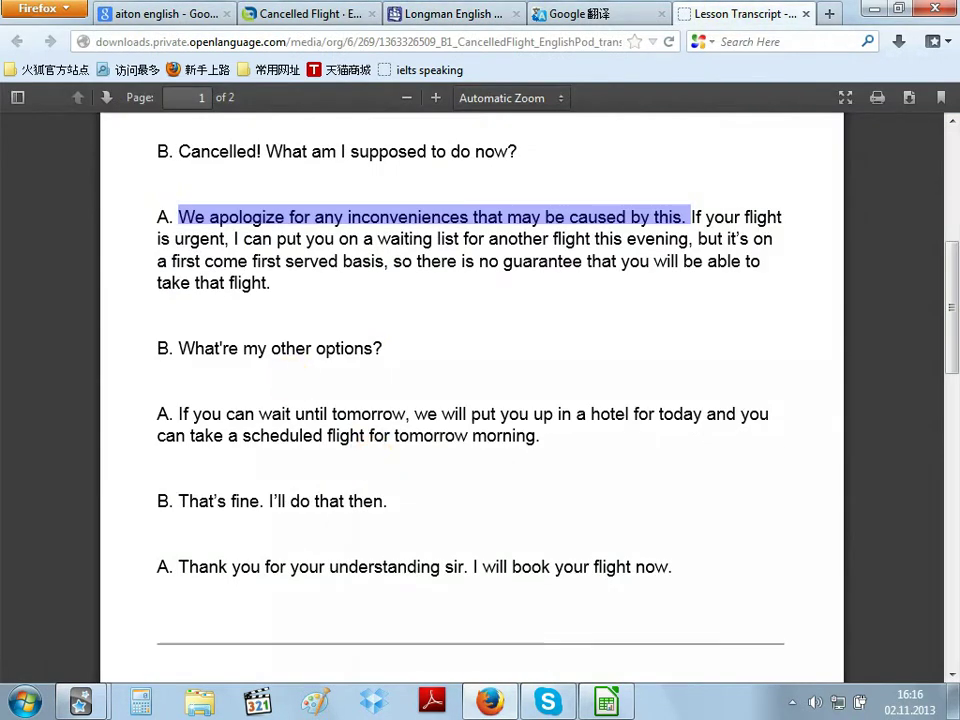
double_click(247, 217)
key(ctrl+c)
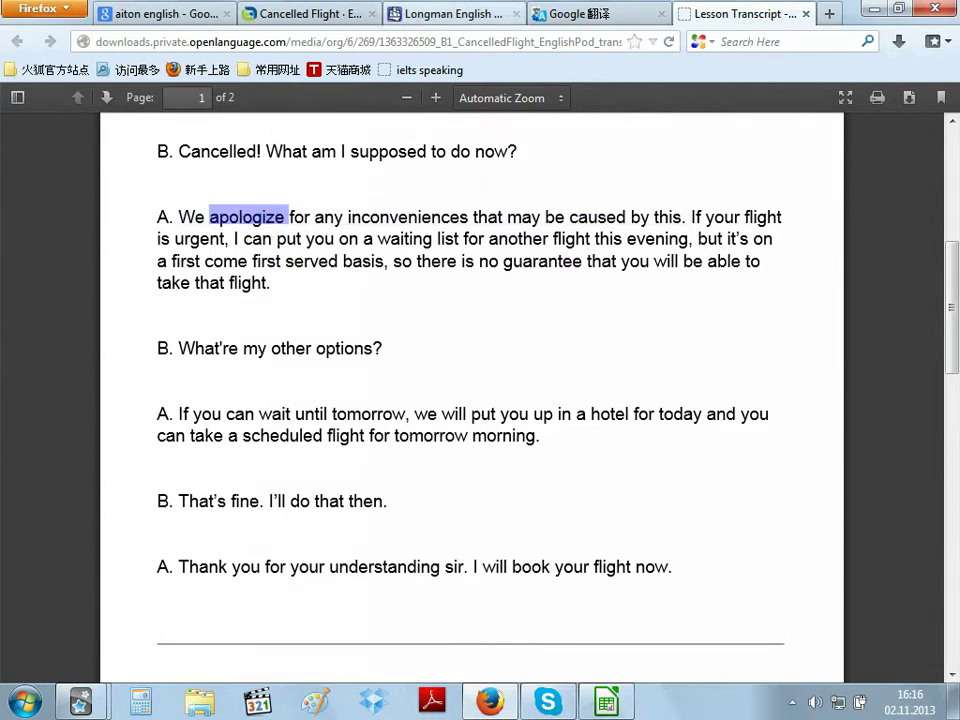
click(450, 14)
click(167, 300)
key(ctrl+v)
click(452, 312)
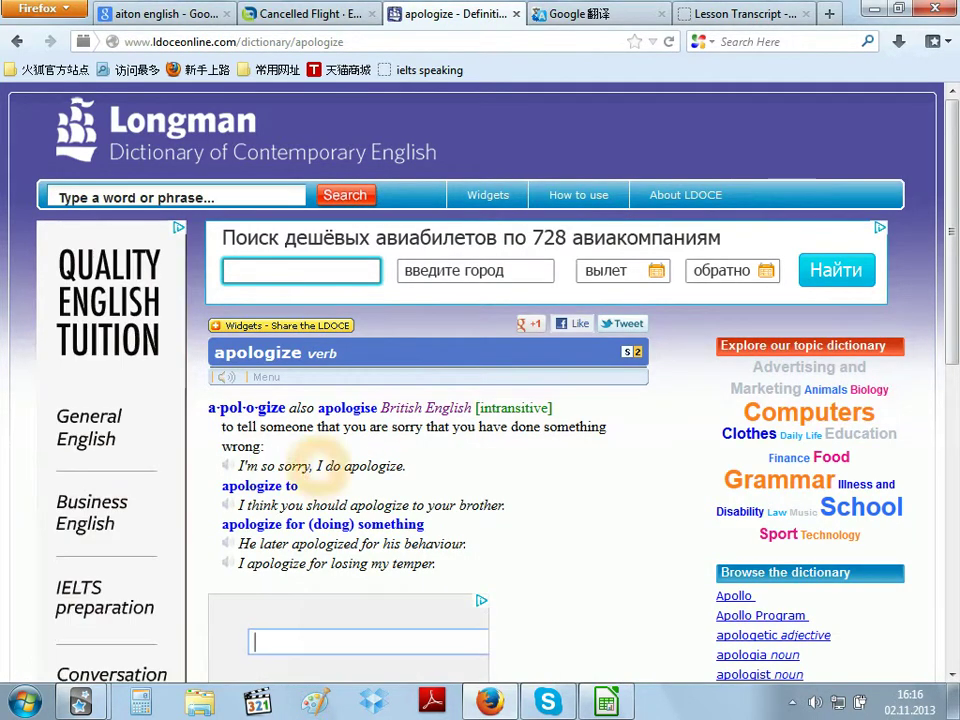
Copy the example "I'm so sorry, I do apologize." into the Front of an Anki card and replace "do" with an underscore blank.
drag(238, 467, 405, 466)
key(ctrl+c)
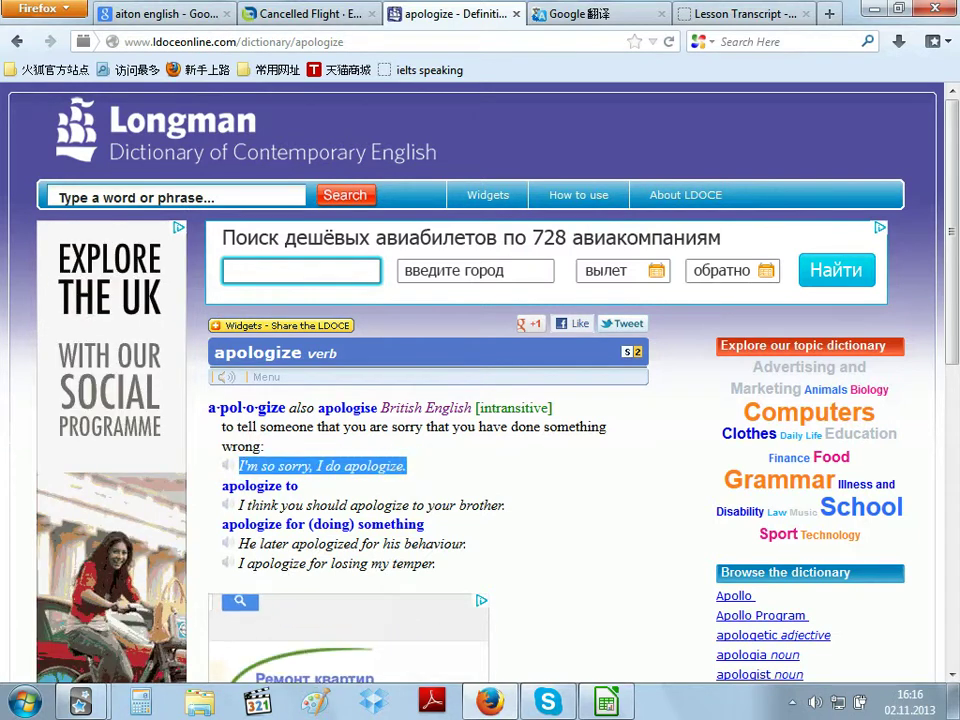
click(80, 702)
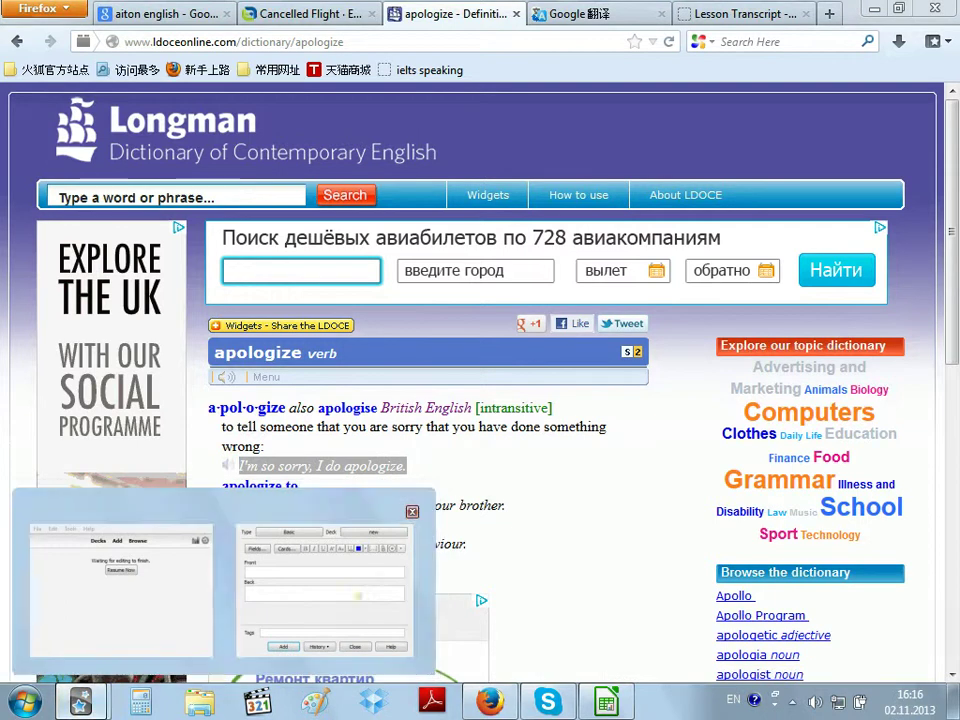
click(324, 590)
key(ctrl+v)
text(_)
Paste the full "I'm so sorry" example into the Back of the card and add it to the deck.
key(Tab)
key(ctrl+v)
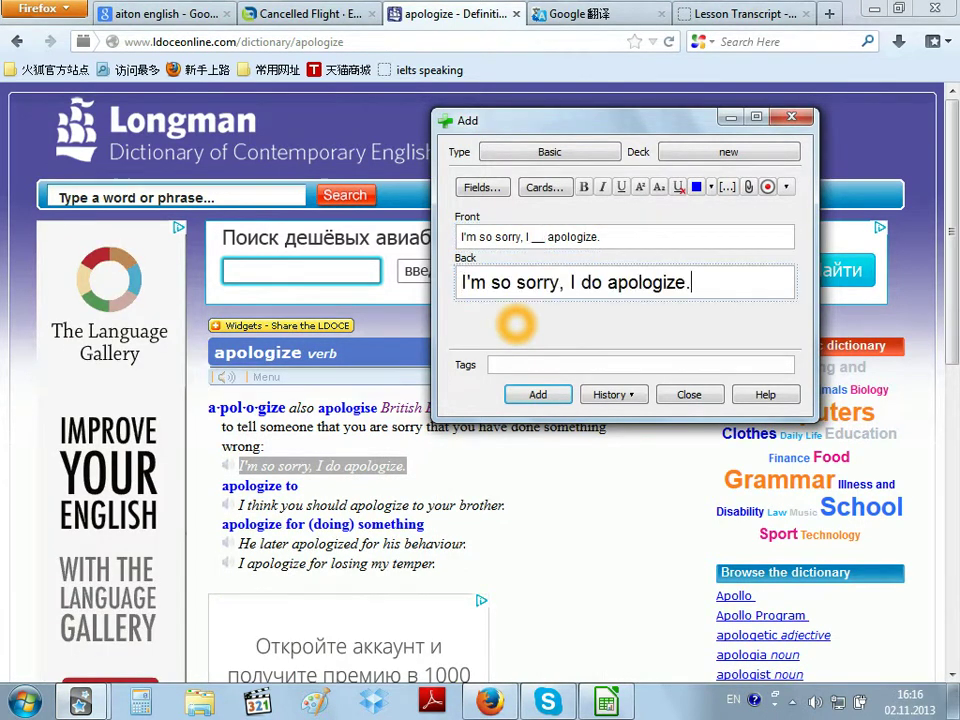
click(545, 393)
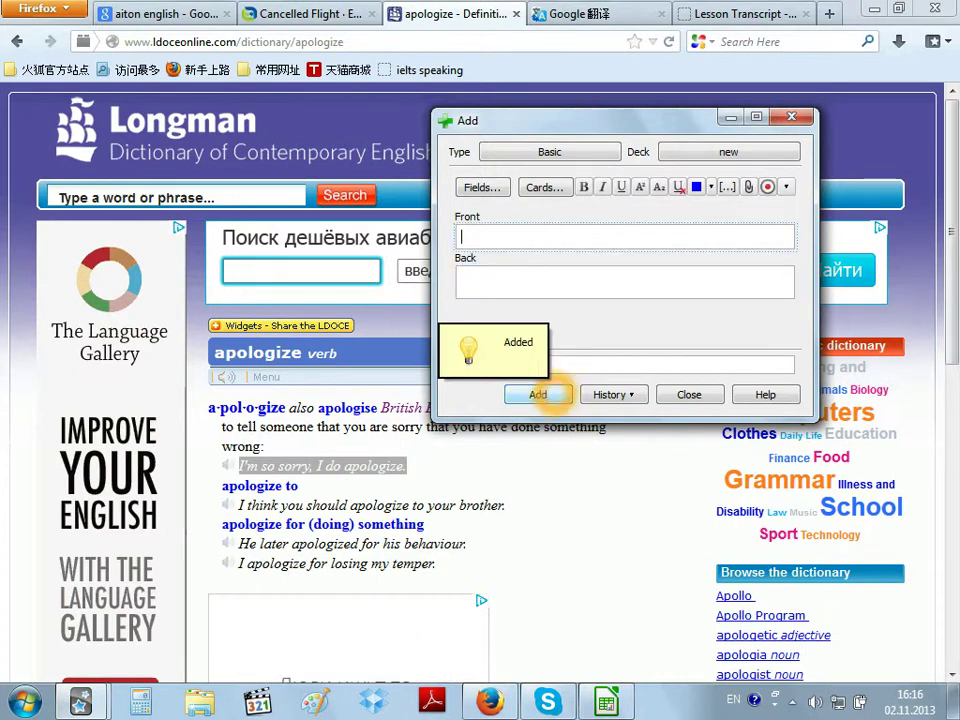
Add a card from the Longman example "I apologize for losing my temper.", with "(lose)" instead of "losing" on the Front and the full sentence on the Back.
click(364, 596)
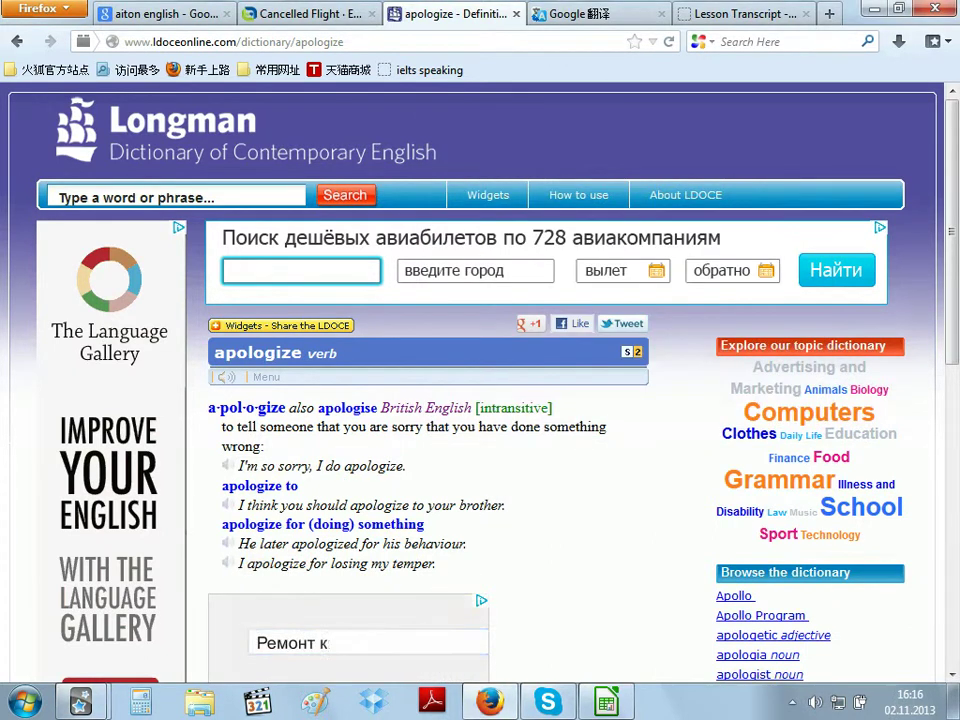
drag(238, 563, 436, 564)
key(ctrl+c)
right_click(418, 570)
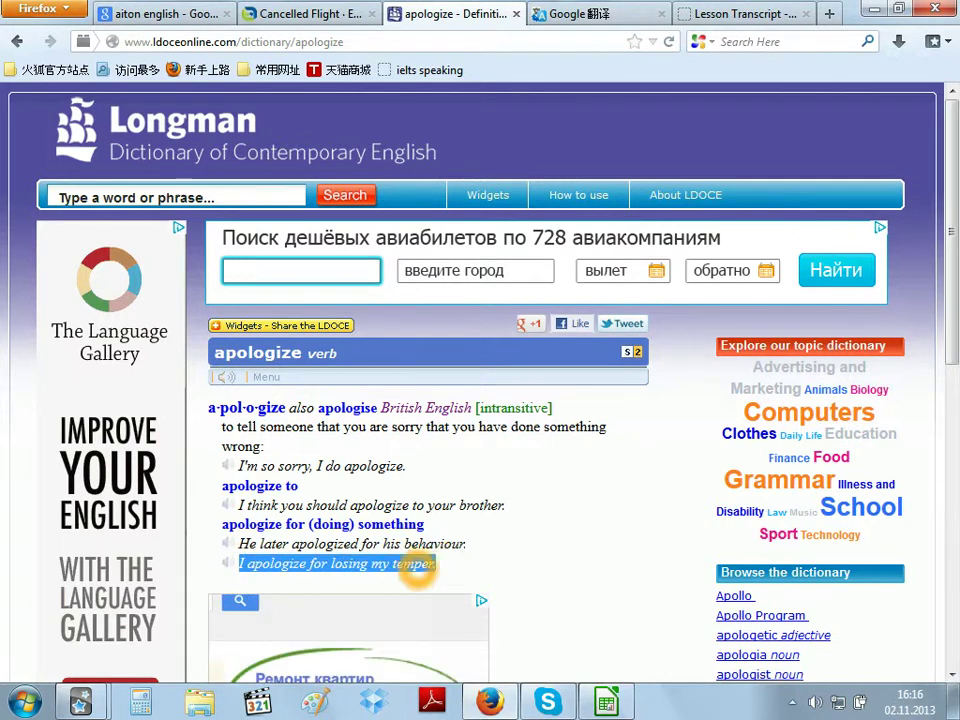
mouse_move(80, 702)
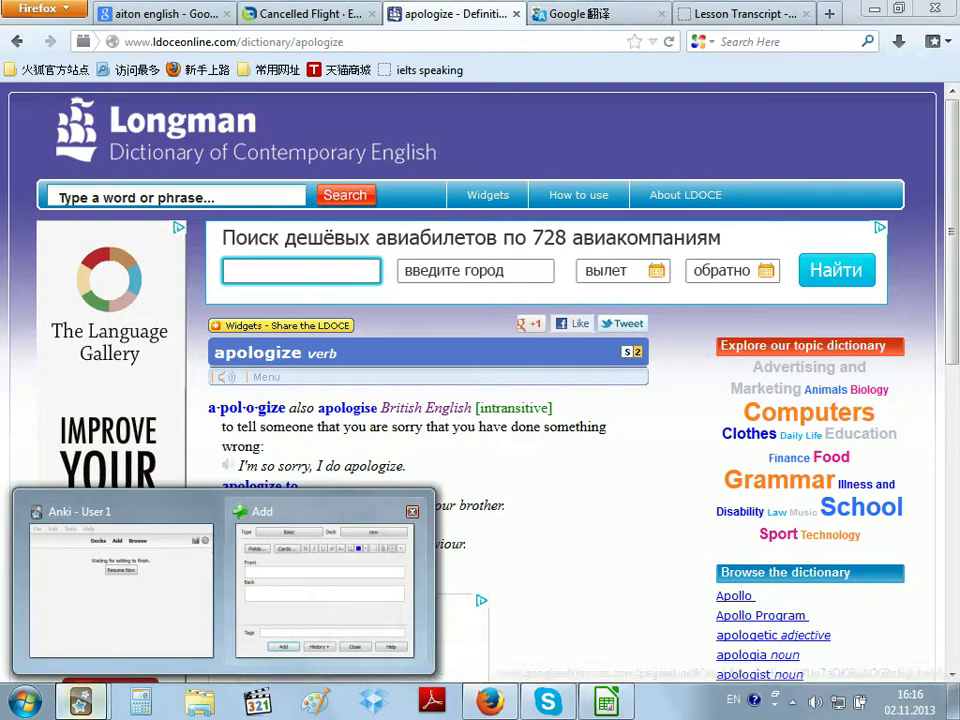
click(317, 603)
key(ctrl+v)
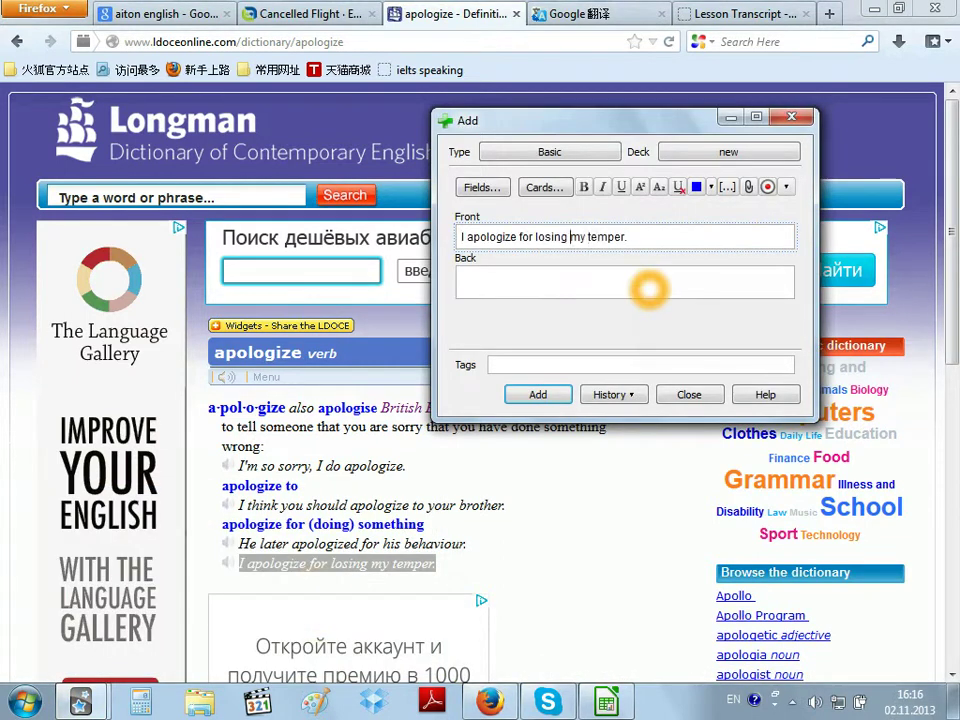
text(()
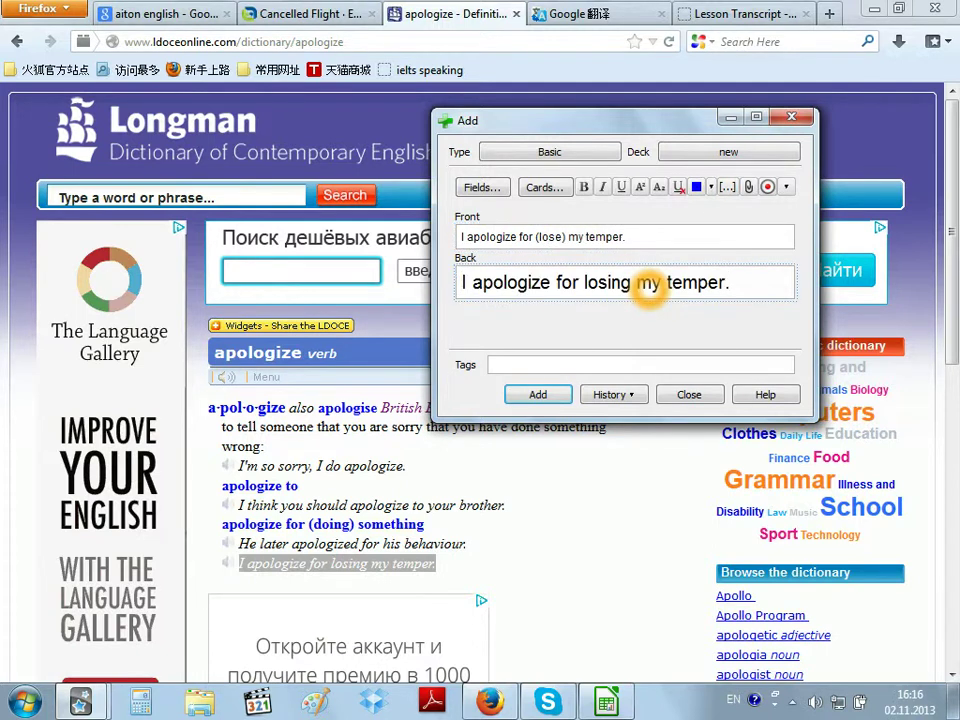
click(538, 394)
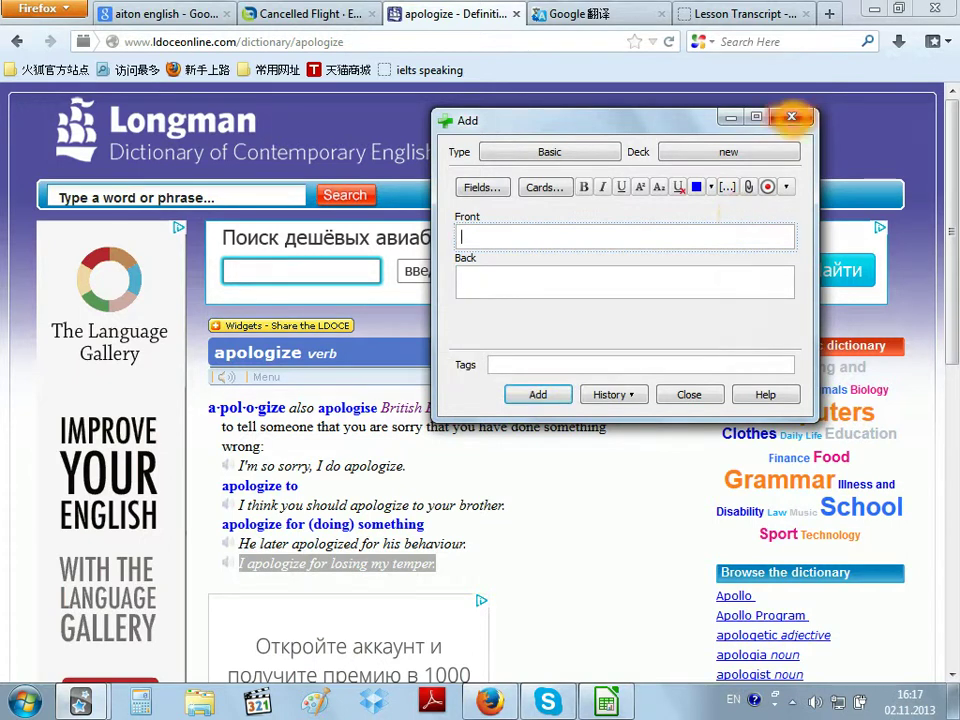
Close the Add window and open the "We ap" gap card for editing from the deck review.
click(791, 117)
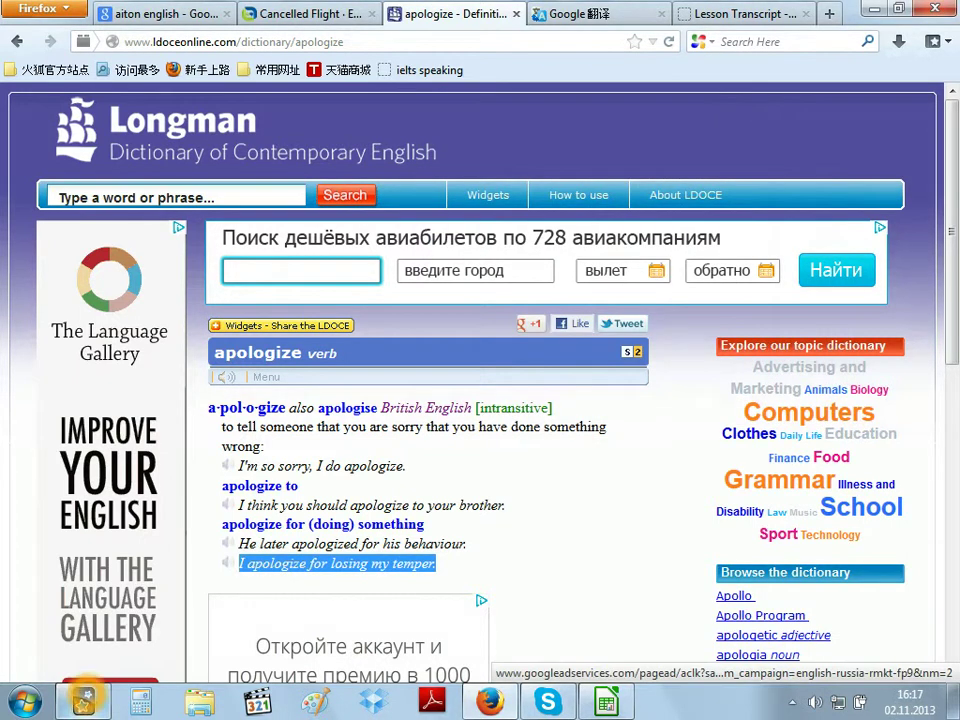
click(461, 316)
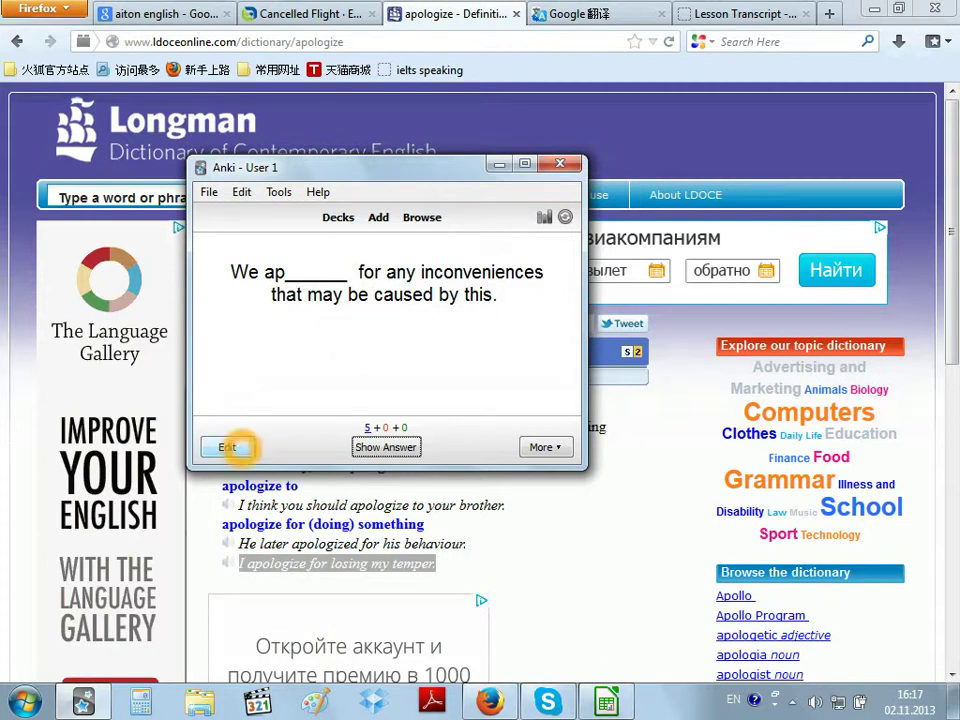
click(228, 447)
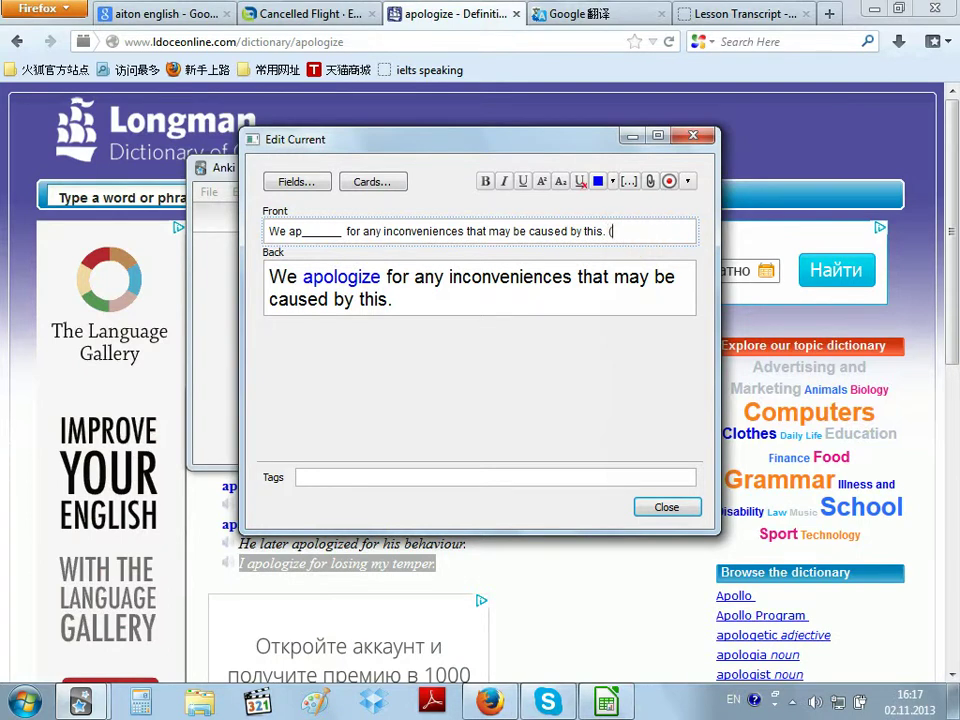
Append the Longman definition "to tell someone that you are sorry that you have done something wrong:" in parentheses to the card's Front.
click(625, 232)
click(495, 15)
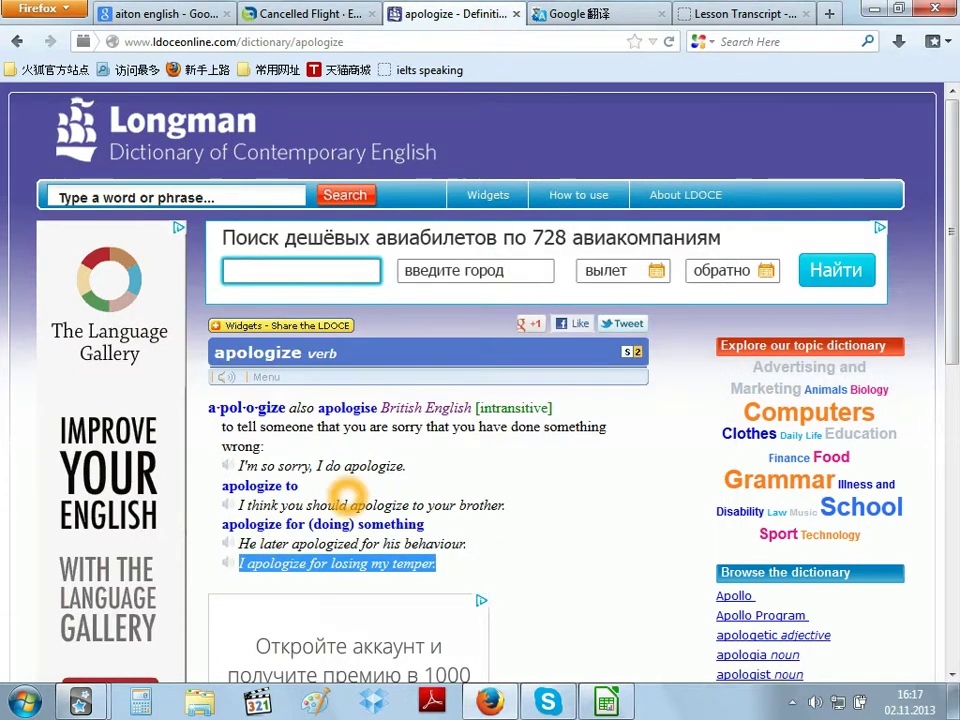
drag(223, 426, 265, 448)
key(ctrl+c)
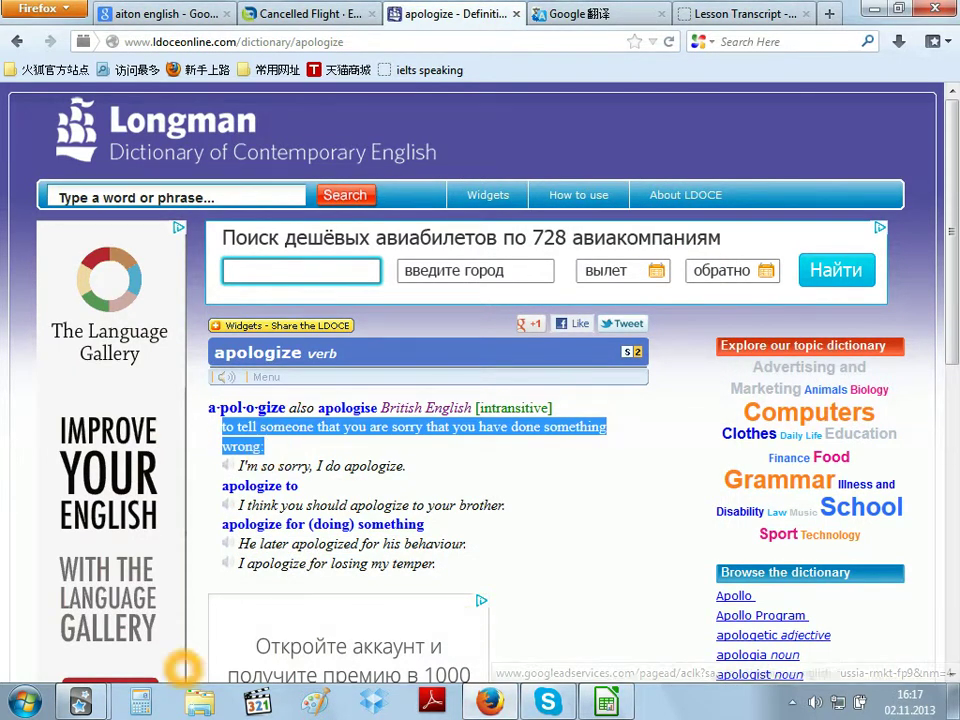
click(80, 702)
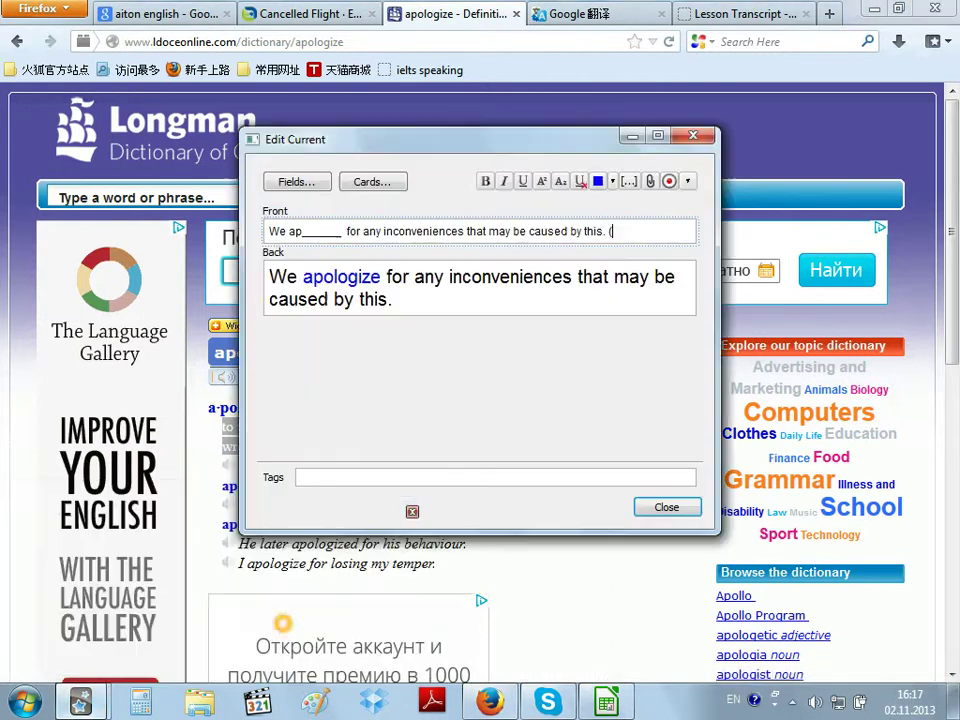
click(330, 585)
key(ctrl+v)
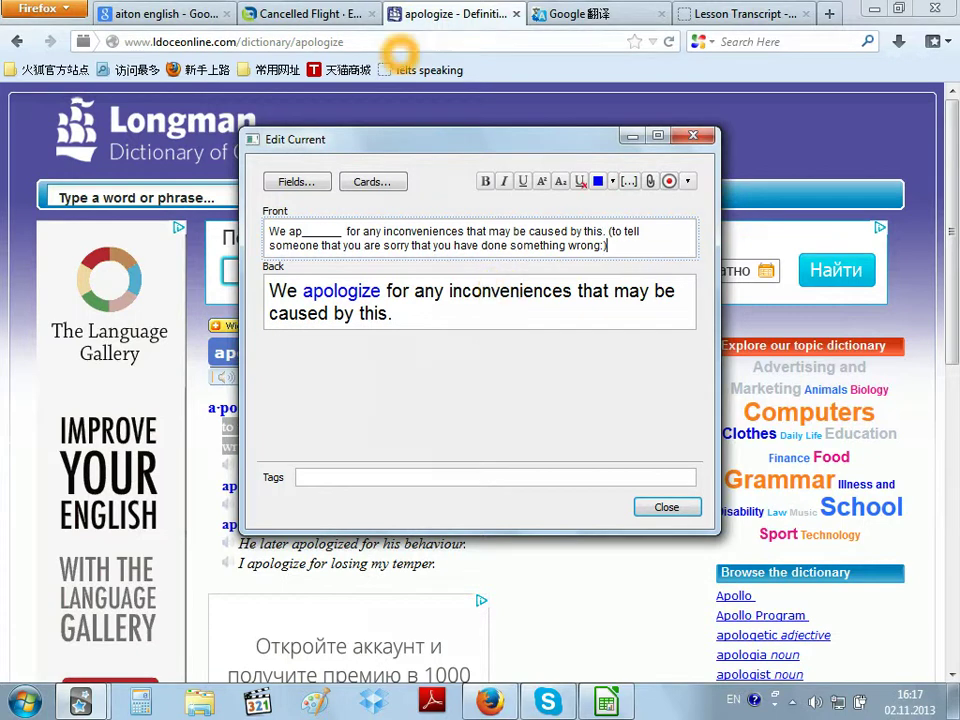
Check the definition of "apologize" in the Key Vocabulary section of the lesson transcript.
click(700, 14)
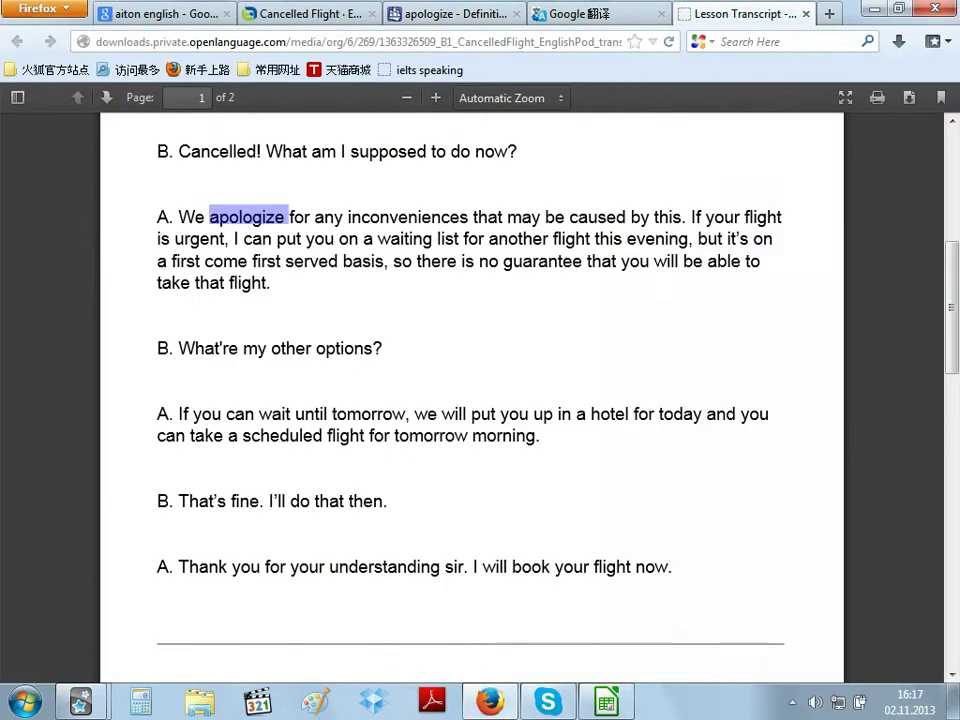
click(945, 450)
drag(945, 450, 945, 467)
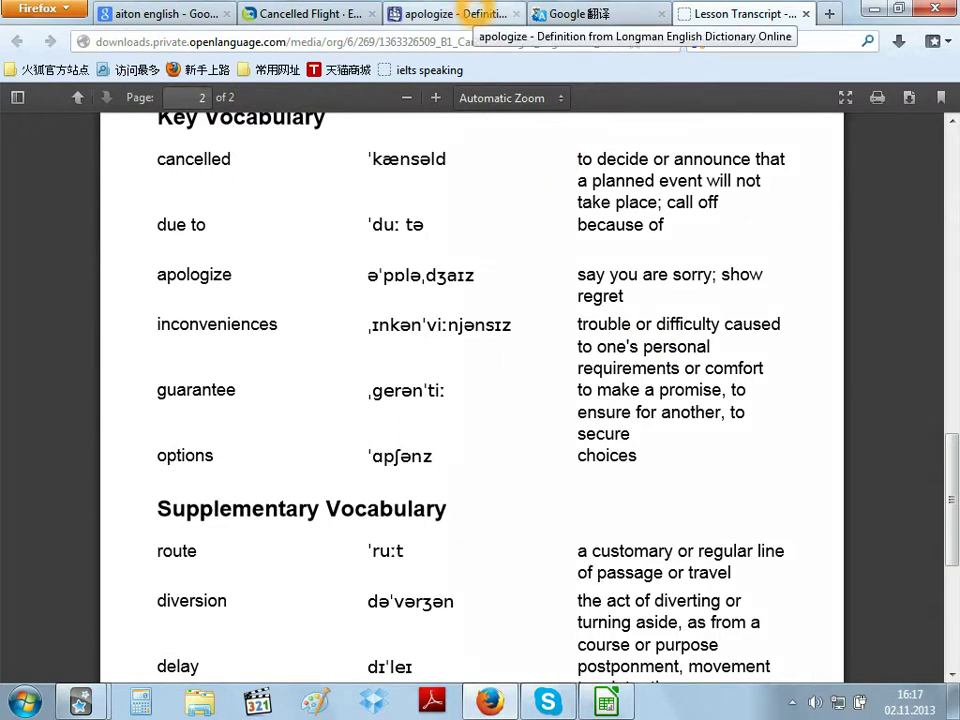
click(566, 13)
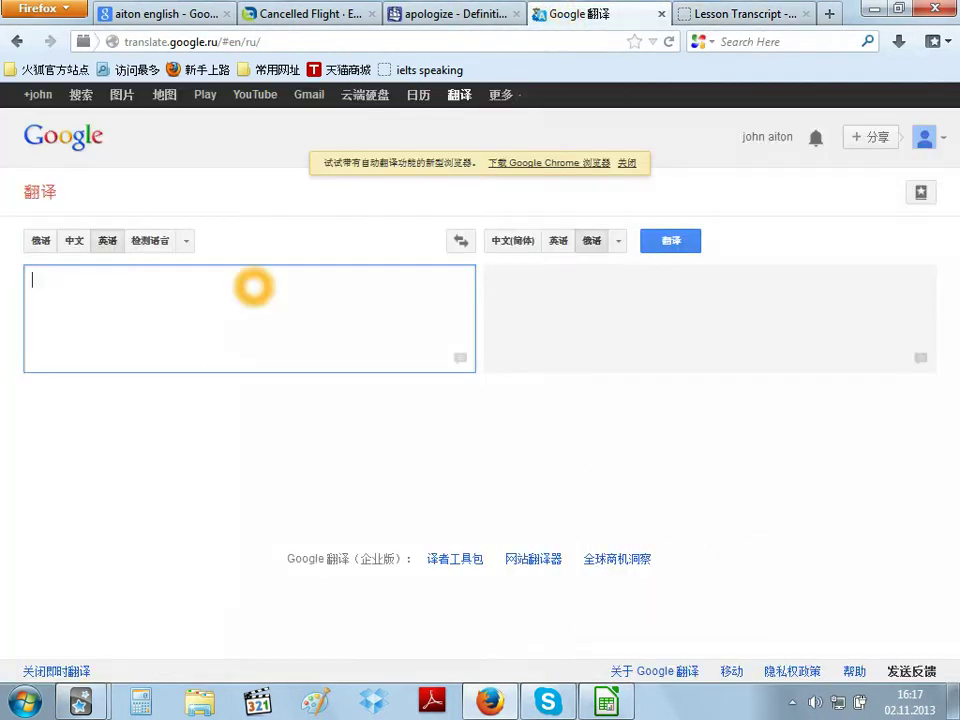
text(to tell someone that you are sorry that you have done something wrong)
key(ctrl+z)
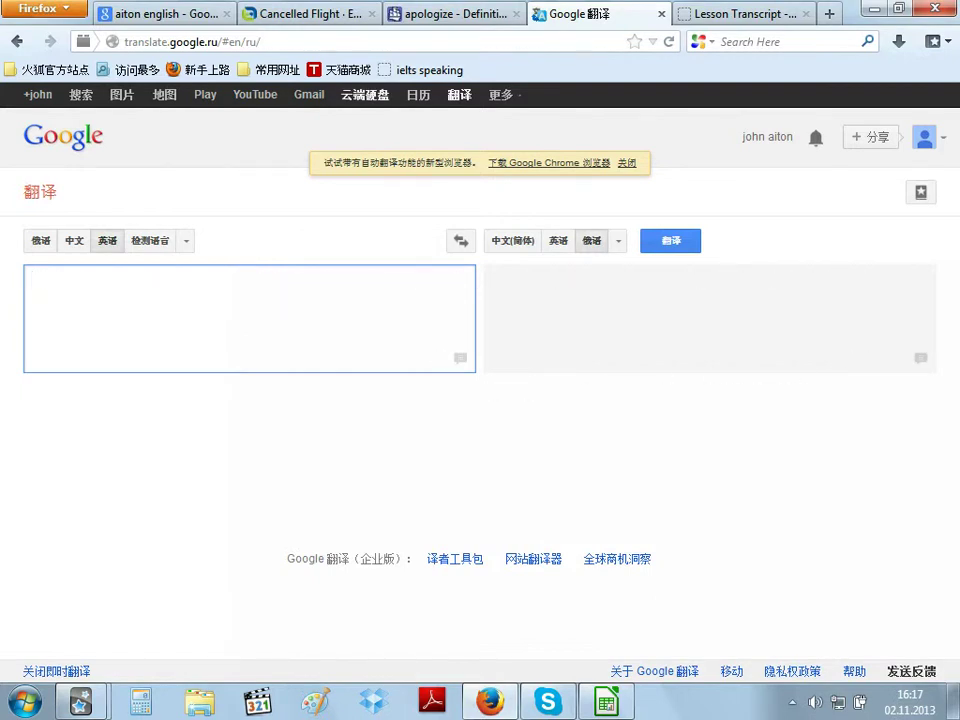
Copy "apologize" from the Longman entry, translate it into Russian in Google Translate and copy the translation "извиняться".
key(ctrl+shift+Tab)
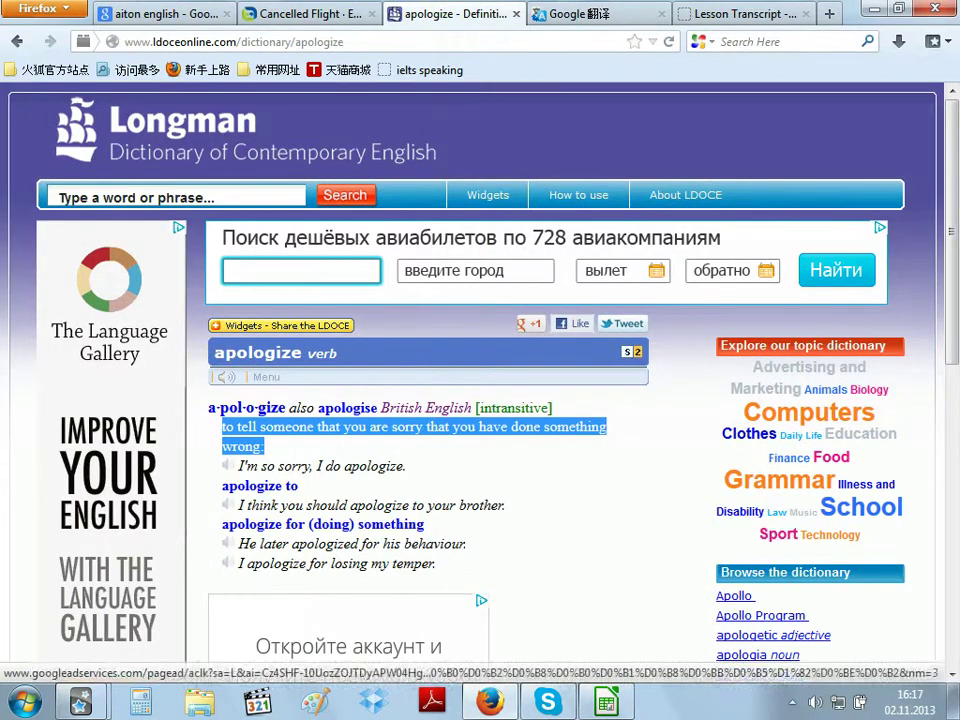
drag(281, 487, 222, 486)
key(ctrl+c)
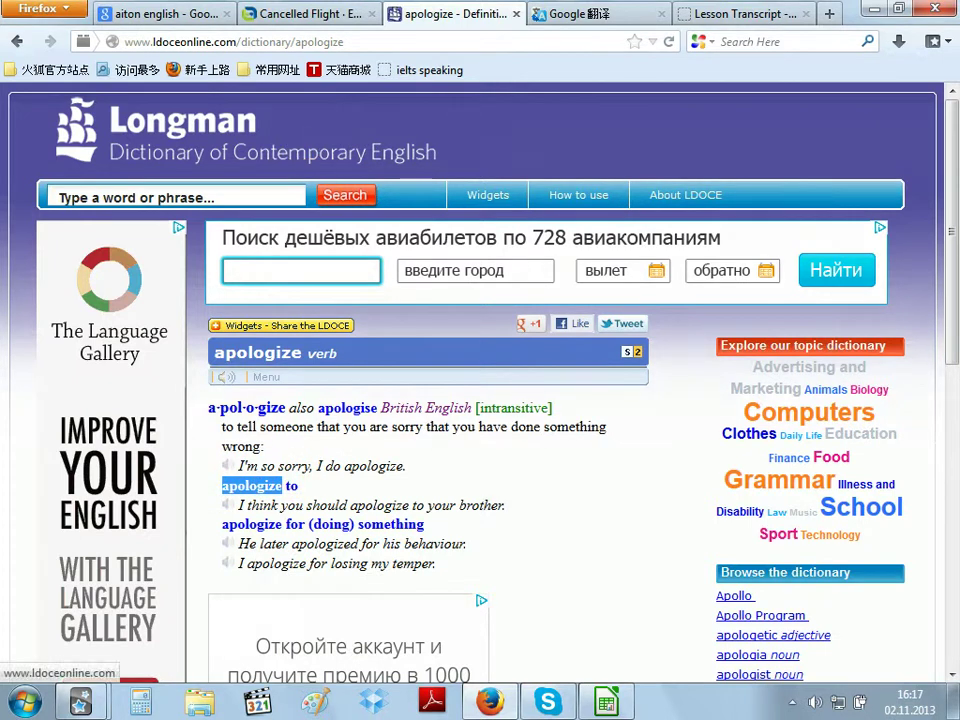
key(ctrl+Tab)
key(ctrl+v)
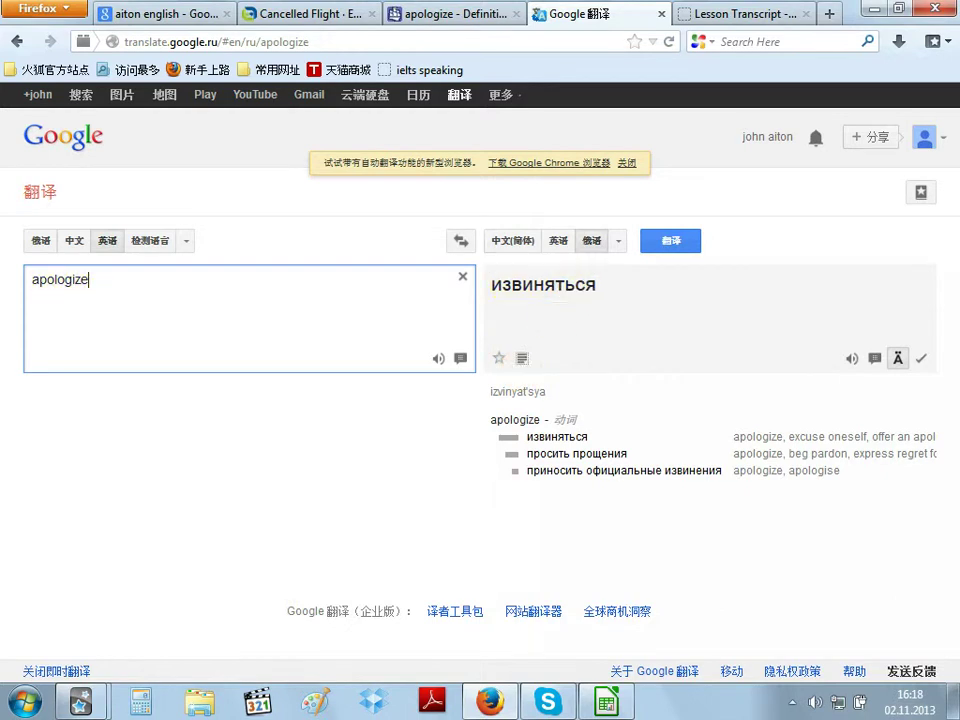
click(512, 241)
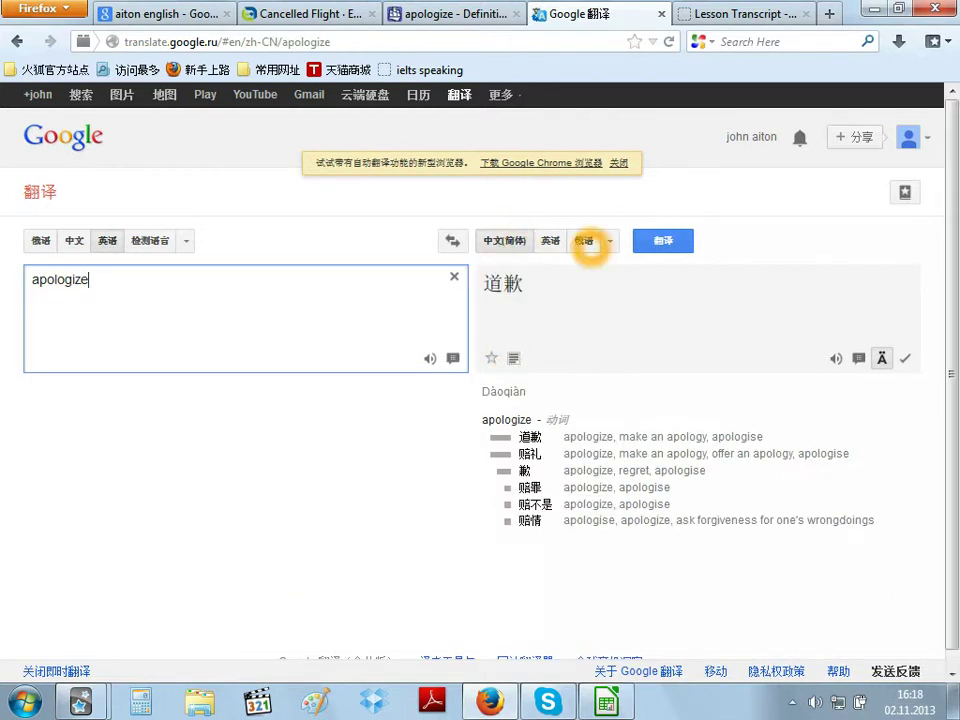
click(584, 241)
drag(600, 285, 494, 288)
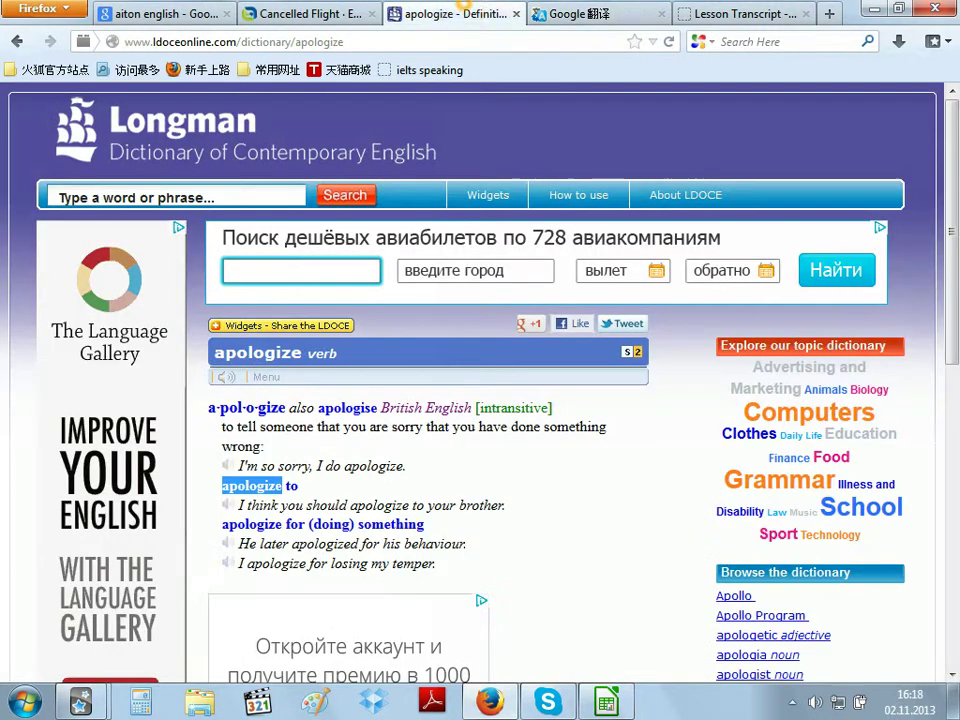
Replace the colon after the definition on the Anki card's Front with a comma and the Russian translation "извиняться".
click(458, 13)
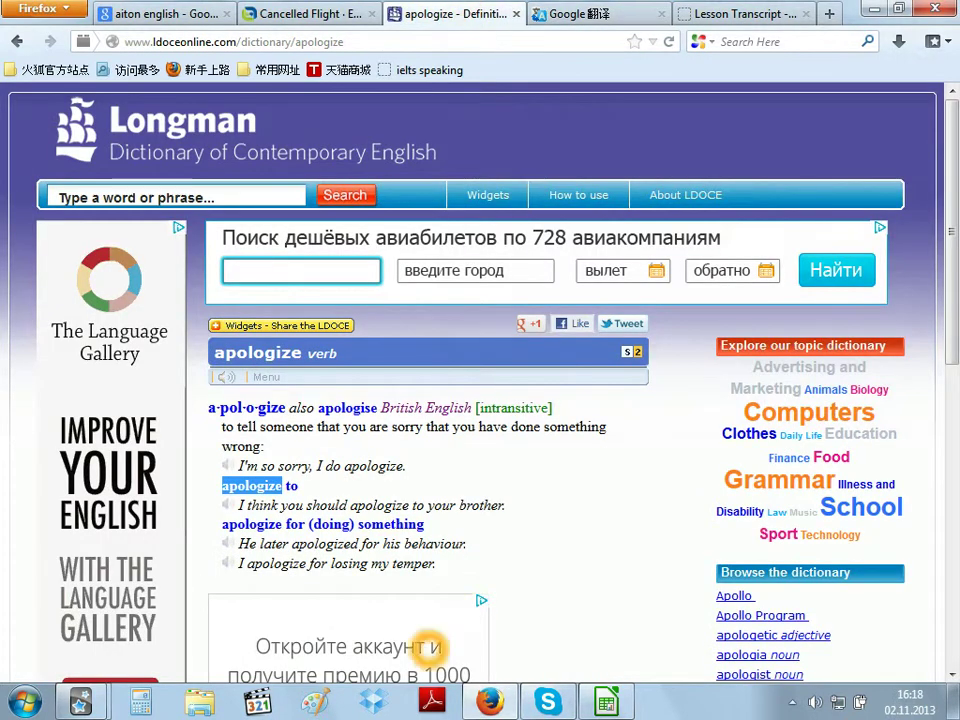
click(80, 703)
click(307, 595)
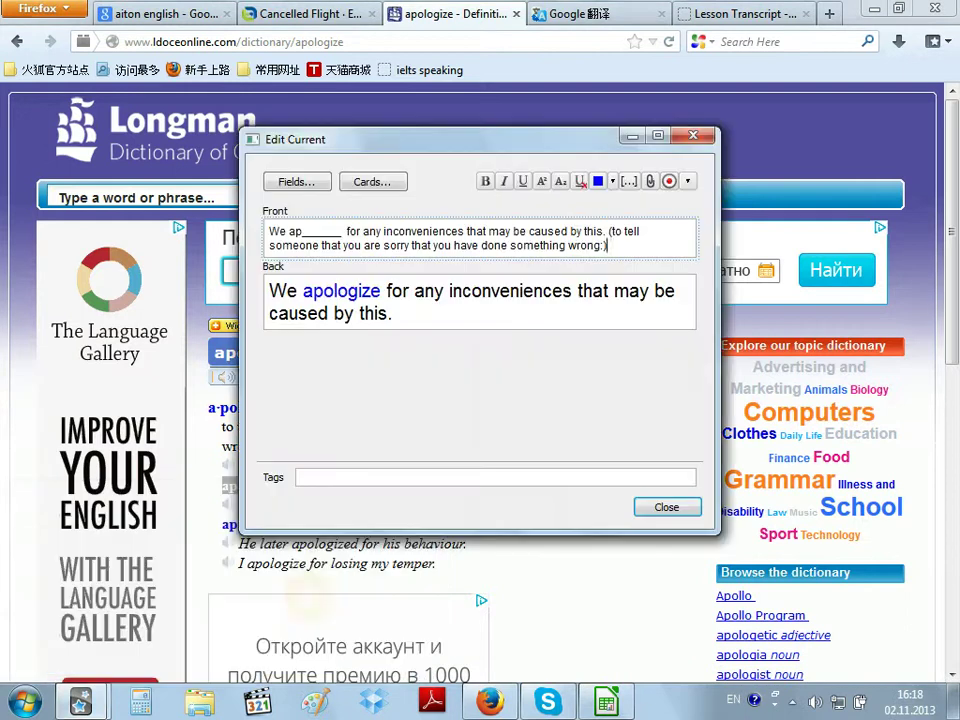
click(612, 232)
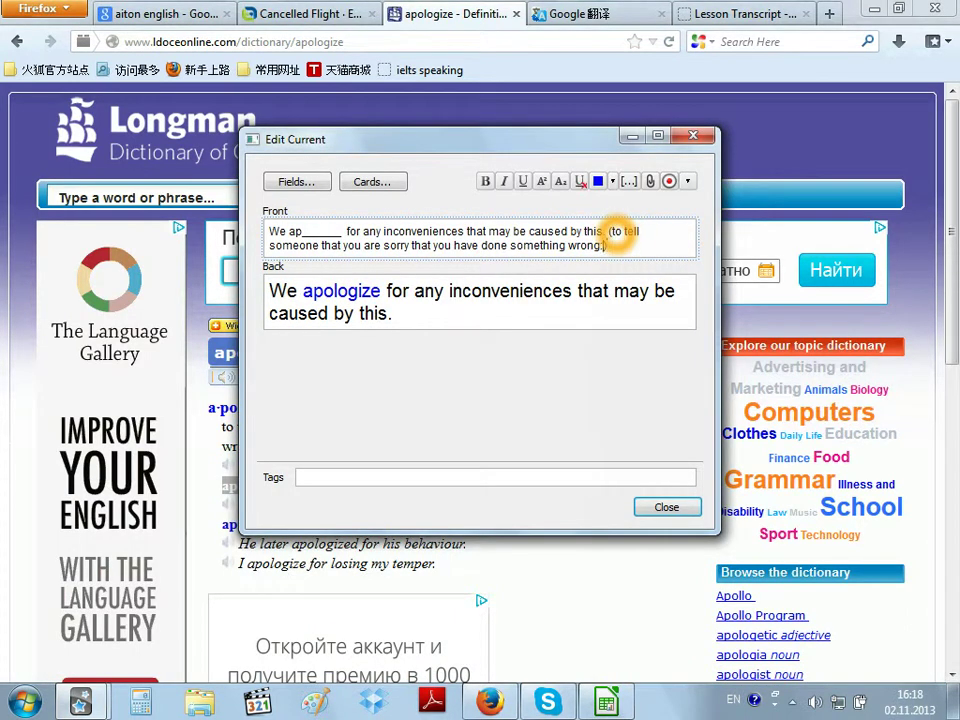
key(ctrl+v)
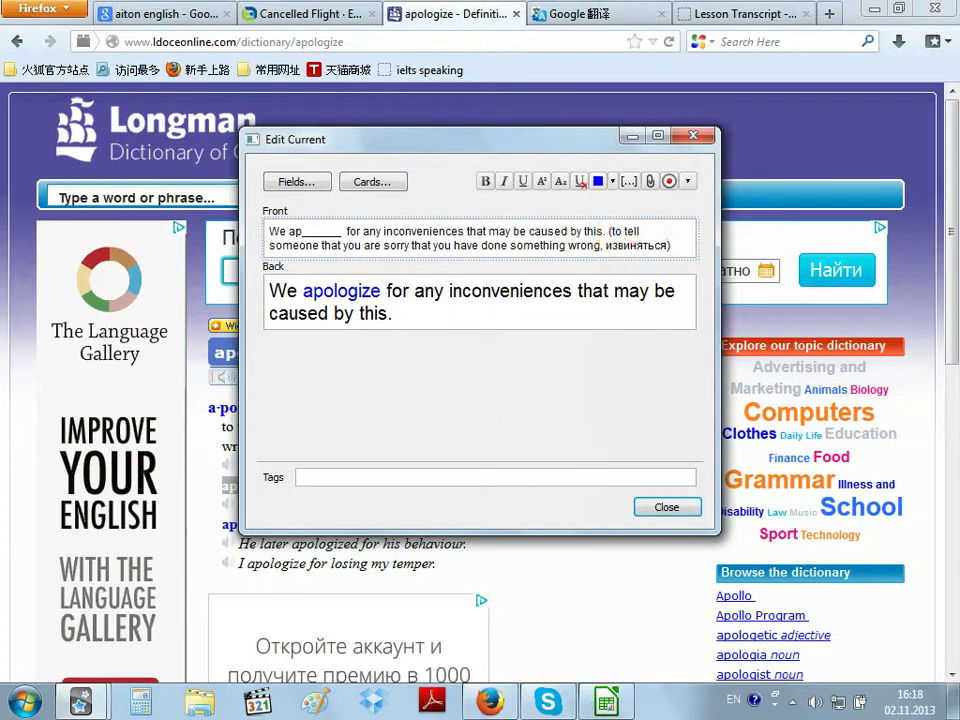
Start a new line below the hint on the card's Front and bring up the Google search page in Firefox.
click(689, 243)
key(Return)
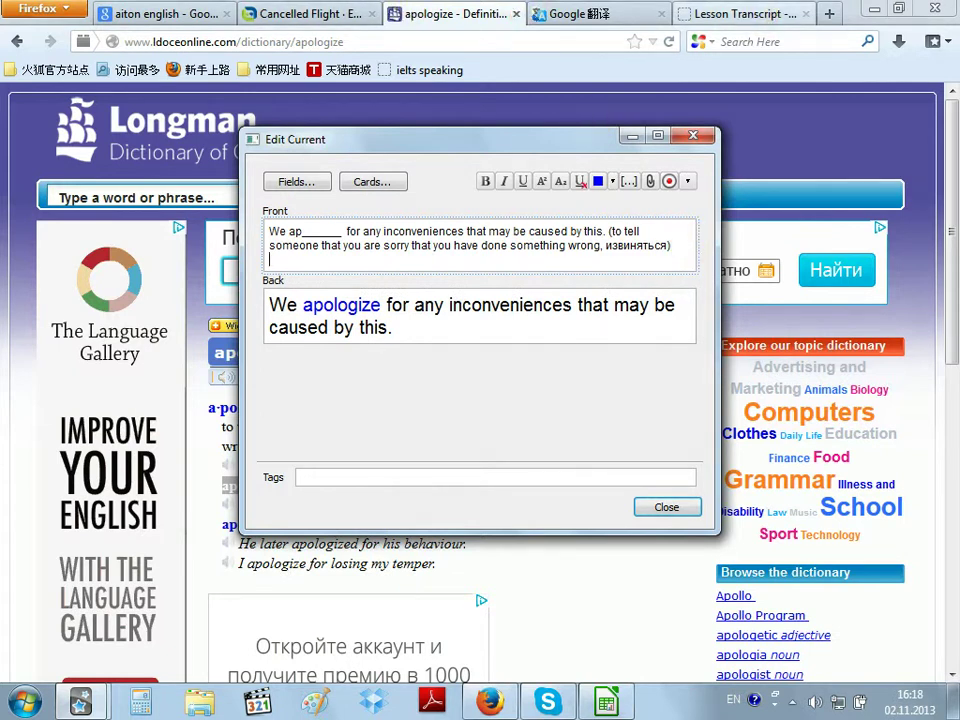
click(160, 14)
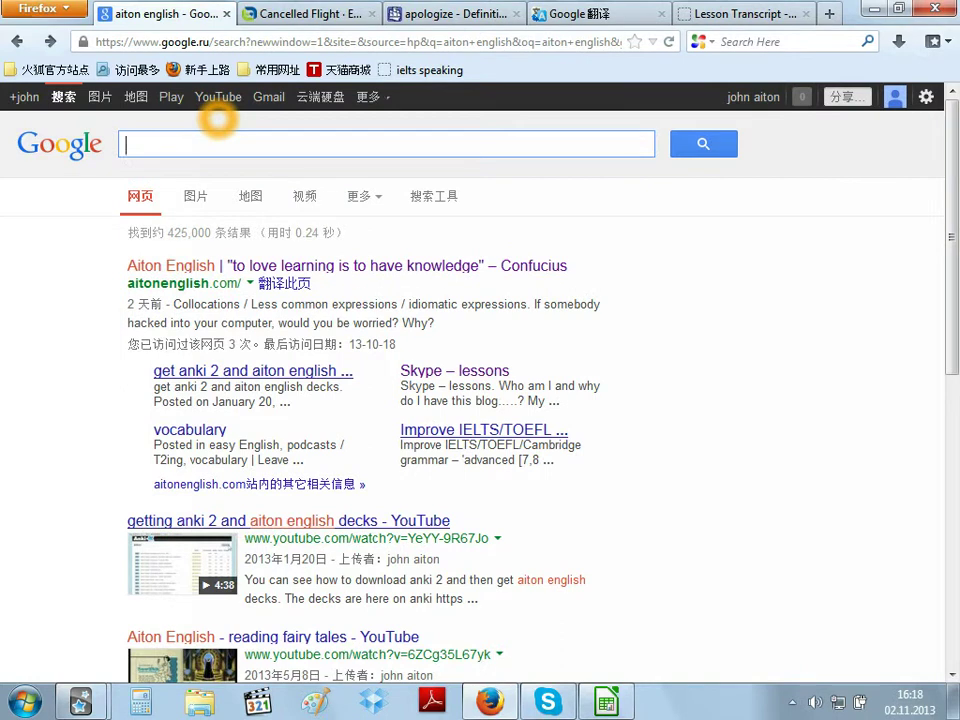
key(ctrl+v)
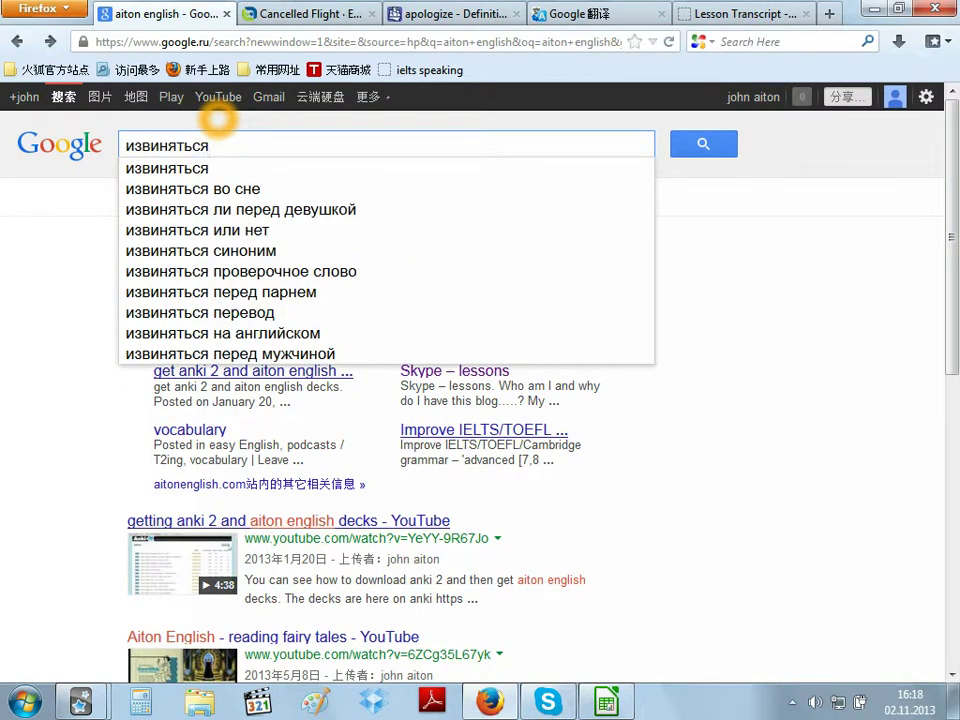
key(BackSpace)
key(BackSpace)
key(BackSpace)
key(BackSpace)
key(BackSpace)
key(BackSpace)
key(BackSpace)
key(BackSpace)
key(BackSpace)
key(BackSpace)
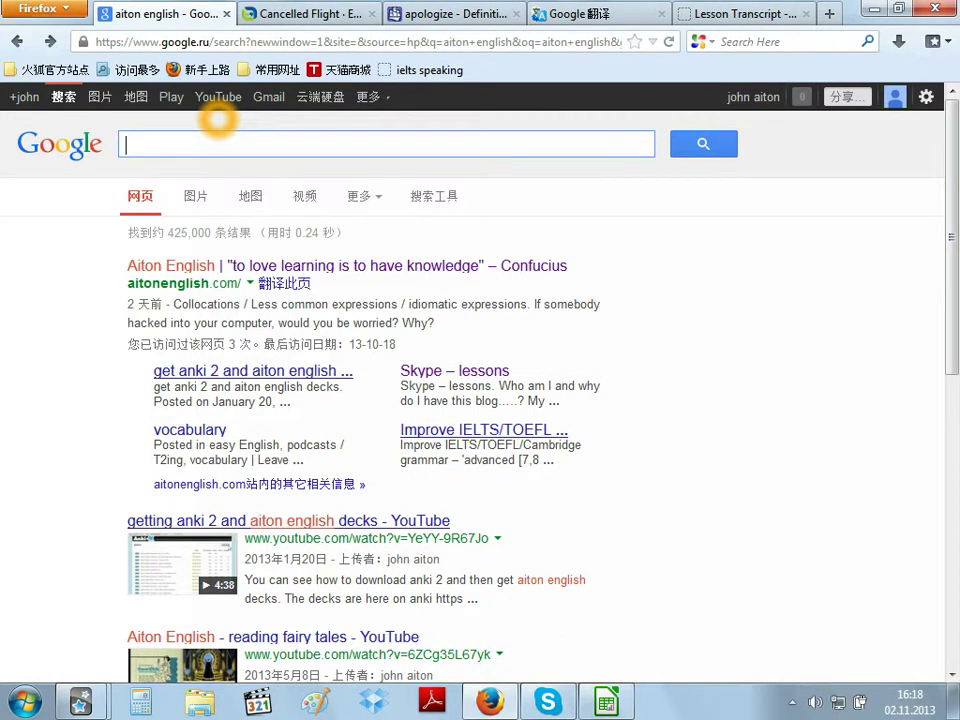
Search Google for "apologize", show the image results and refine the image search to "apologized".
text(apologize)
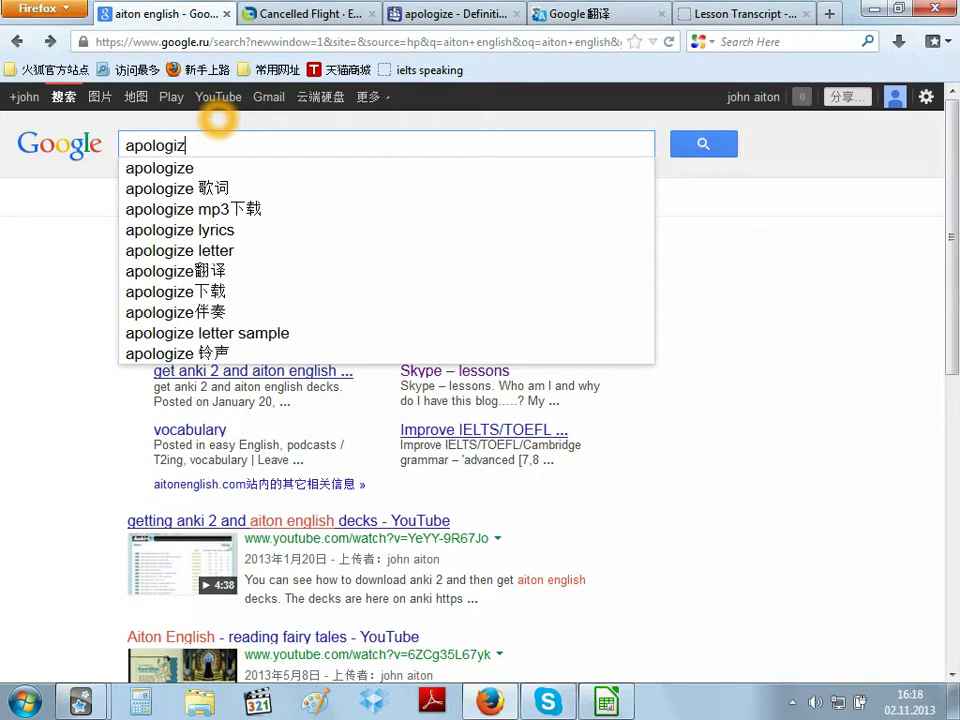
key(Return)
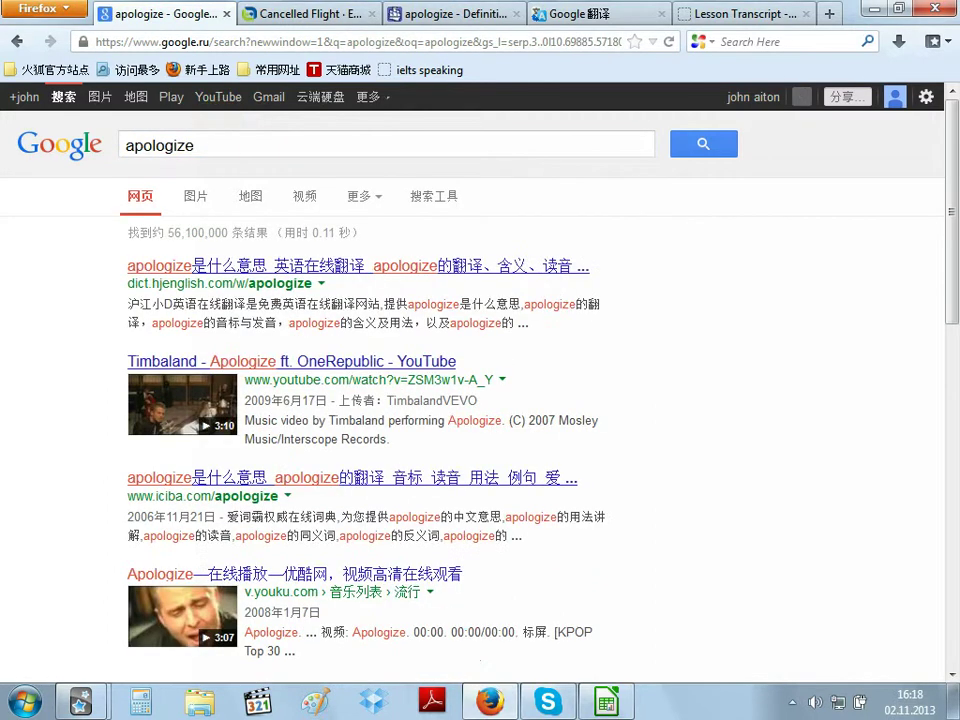
click(195, 196)
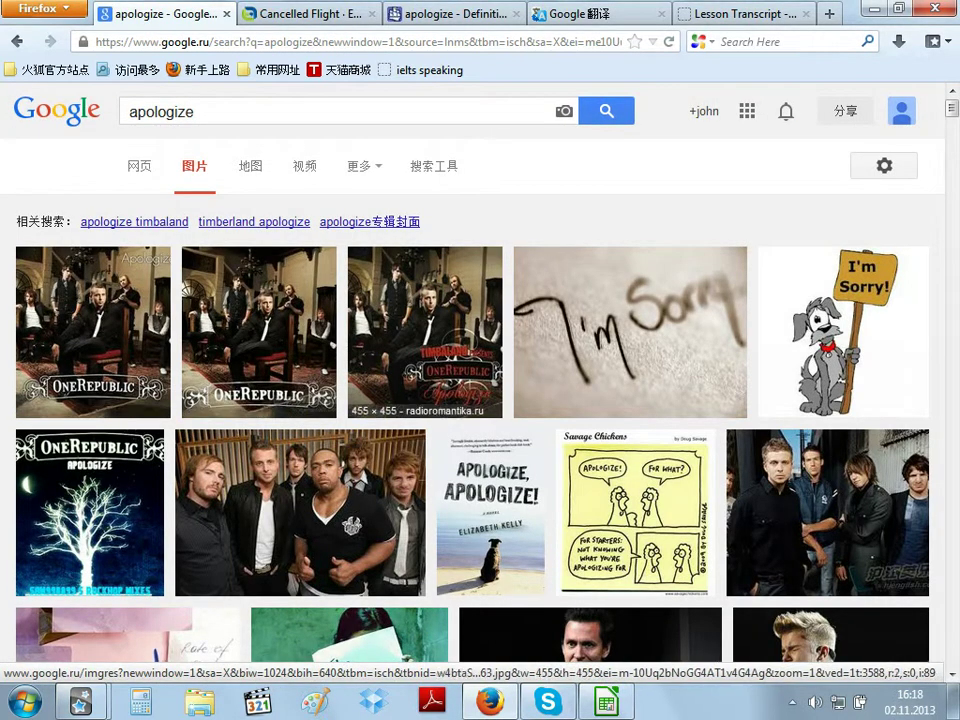
click(872, 336)
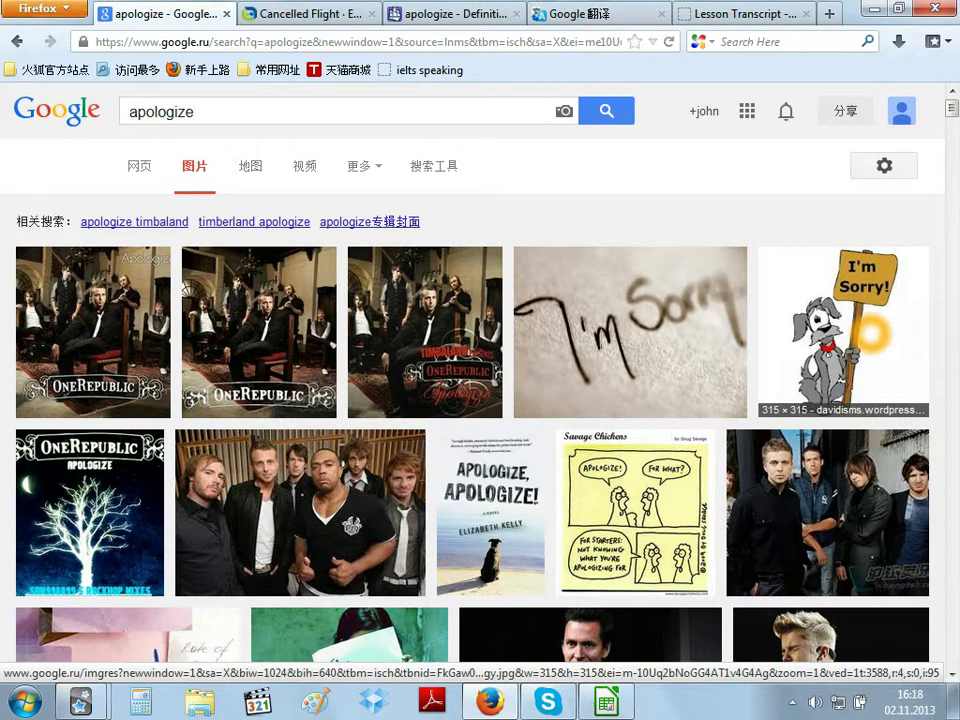
click(208, 113)
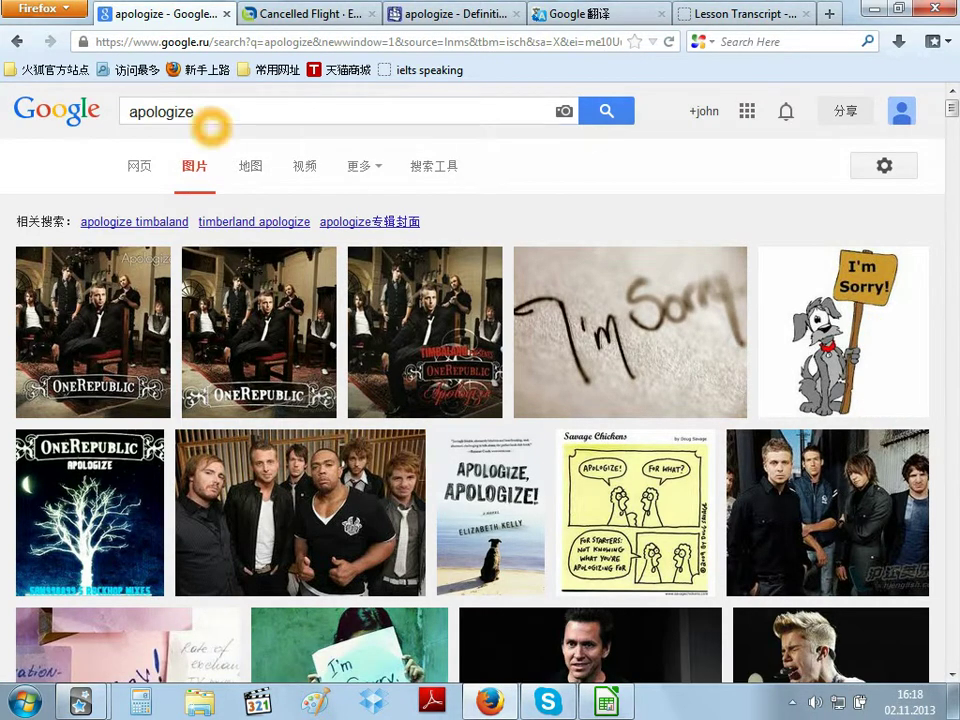
text(d)
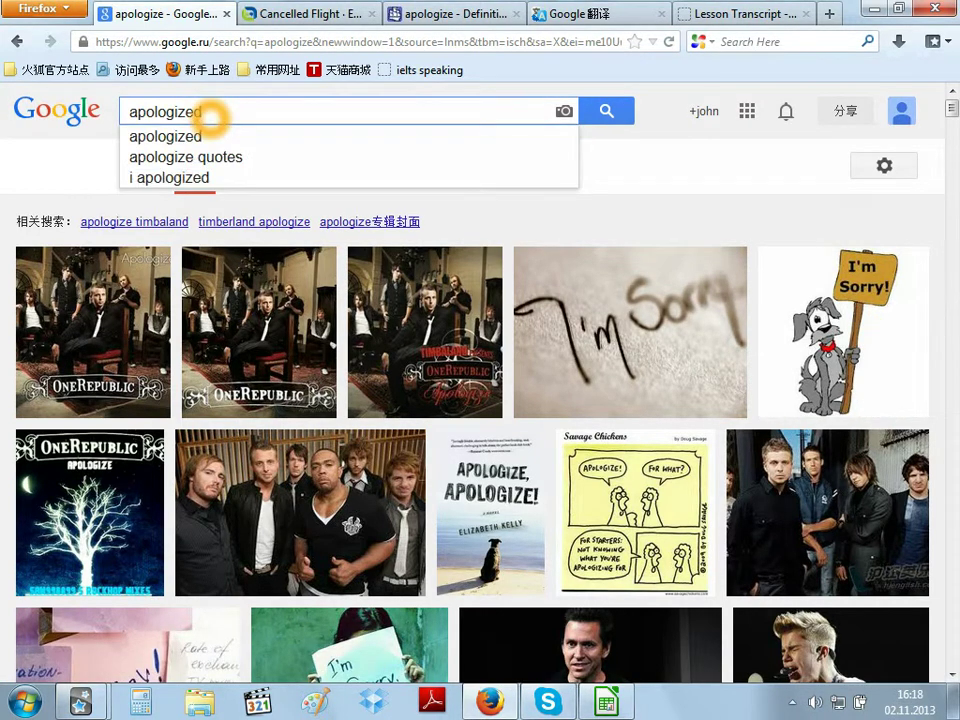
key(Return)
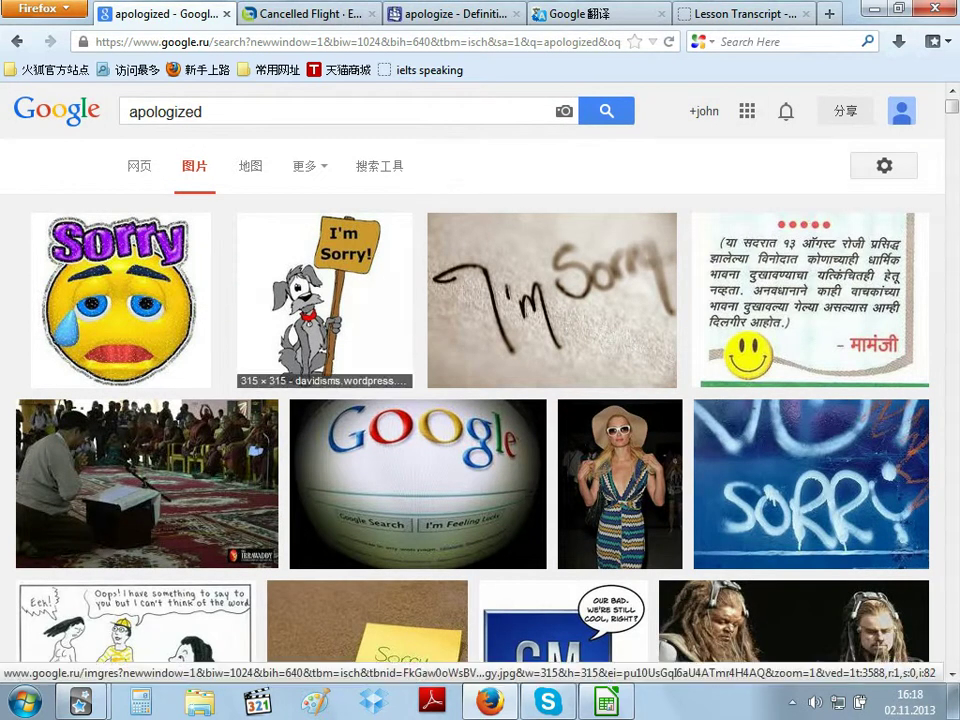
Copy the picture of the dog holding an "I'm Sorry!" sign and paste it on the new line of the Anki card's Front.
click(297, 366)
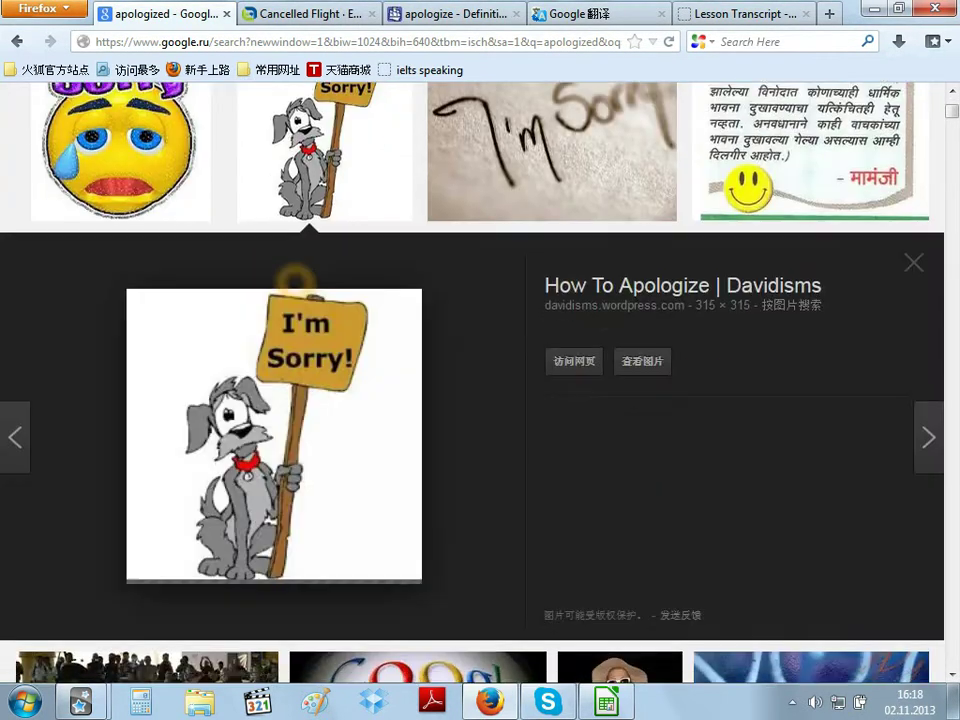
right_click(297, 366)
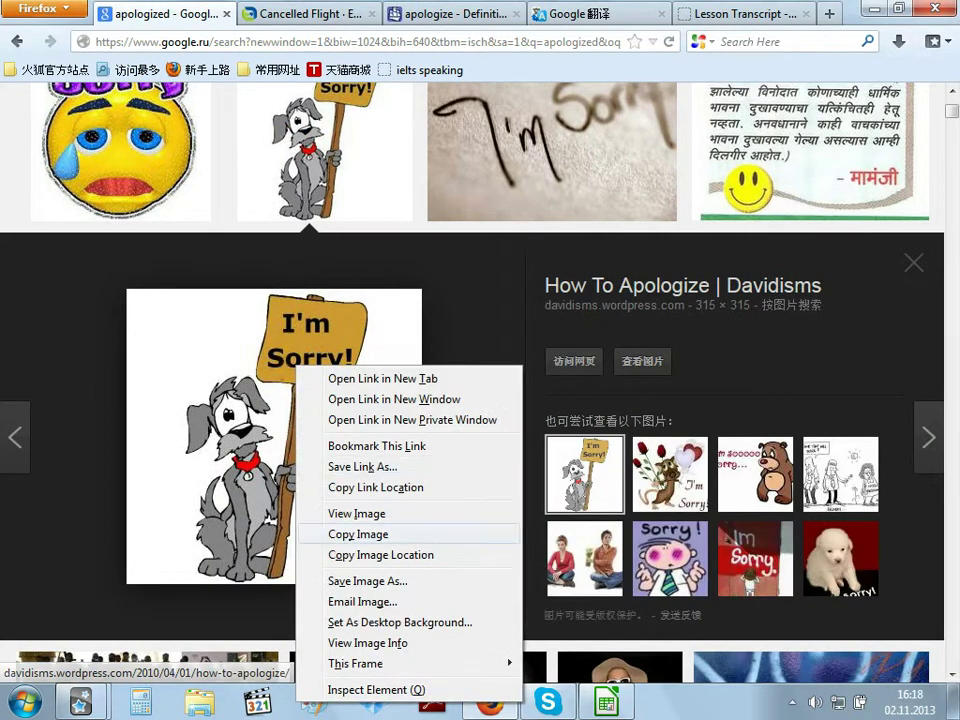
click(358, 534)
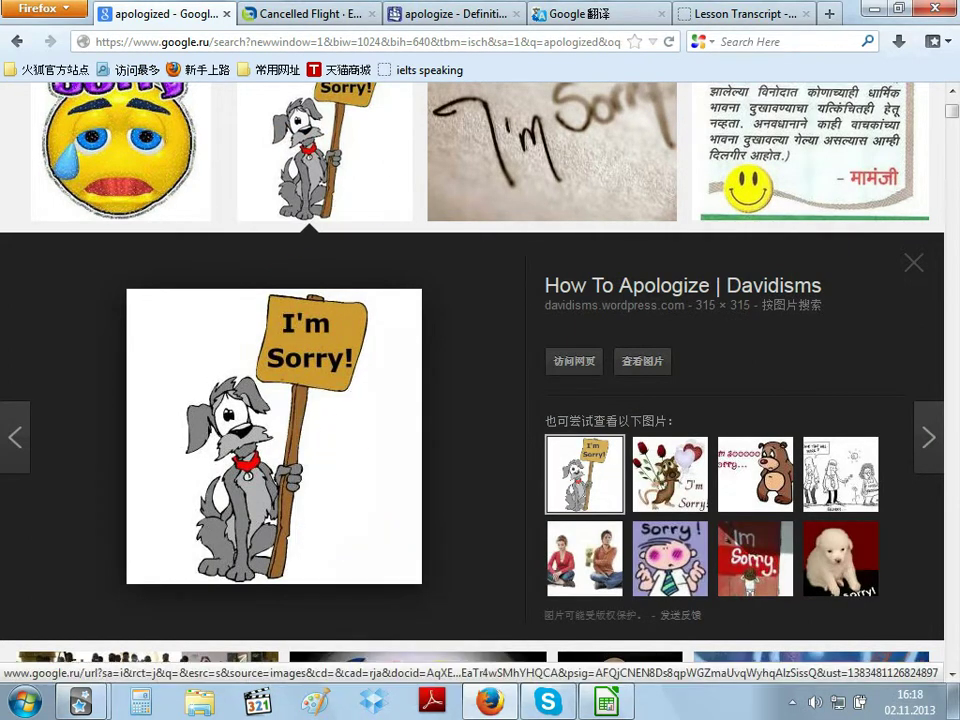
mouse_move(80, 703)
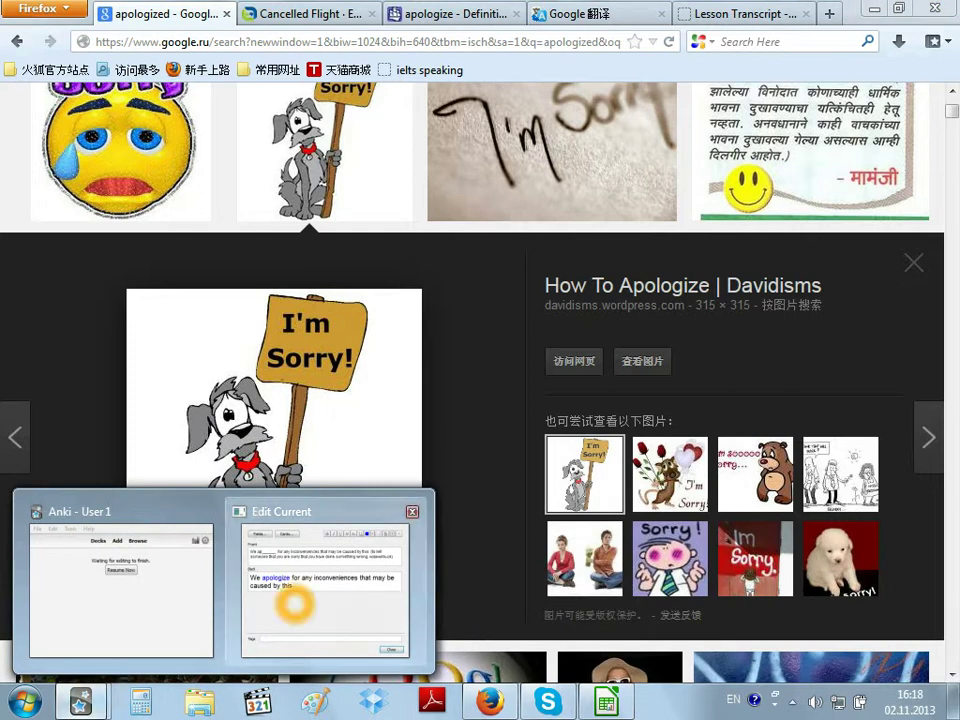
click(322, 585)
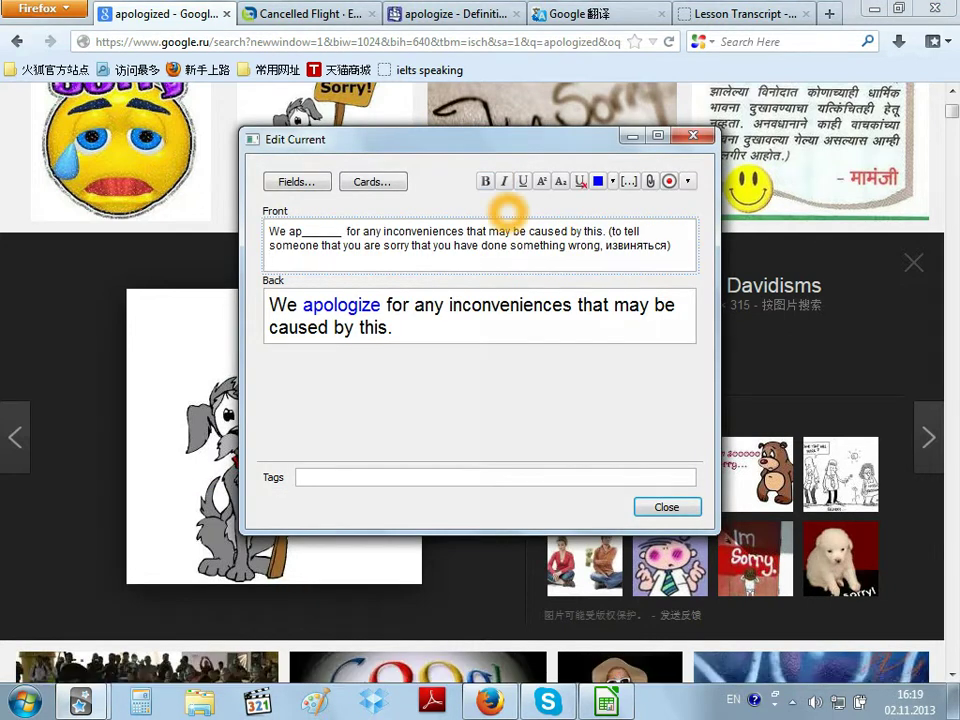
key(ctrl+v)
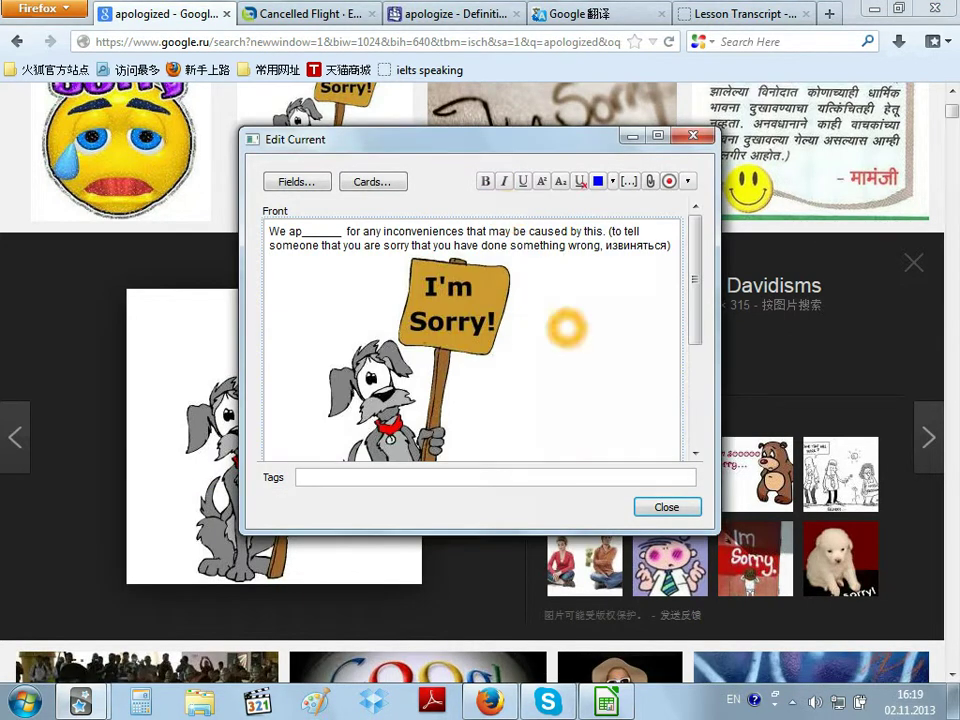
drag(706, 301, 706, 411)
click(516, 446)
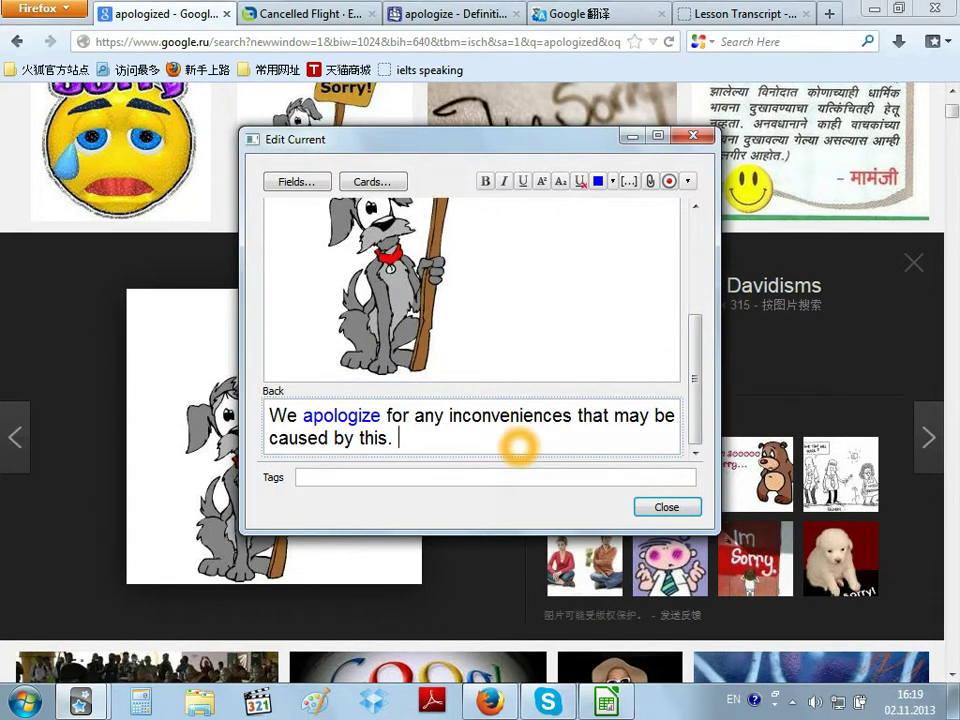
Listen to the English pronunciation of "apologize" in Google Translate.
click(305, 14)
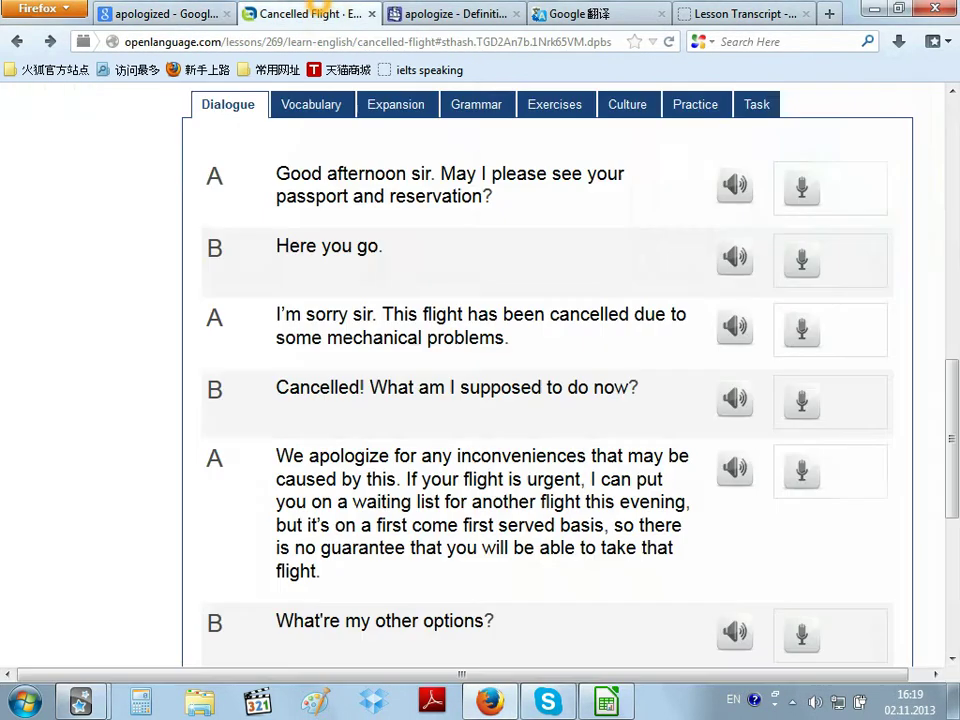
click(160, 14)
click(578, 14)
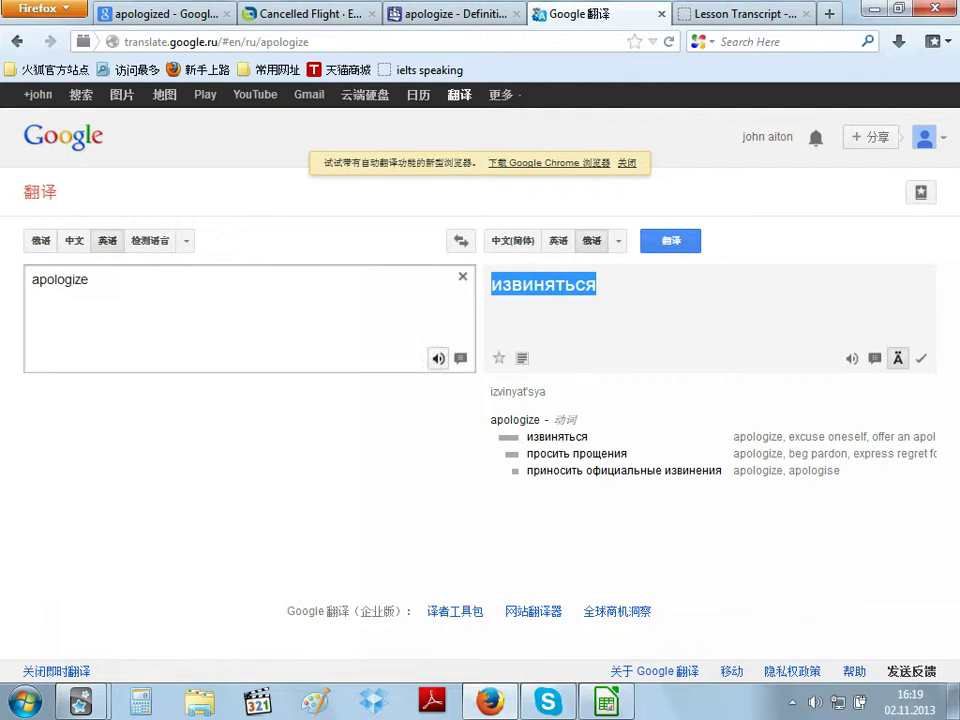
click(438, 358)
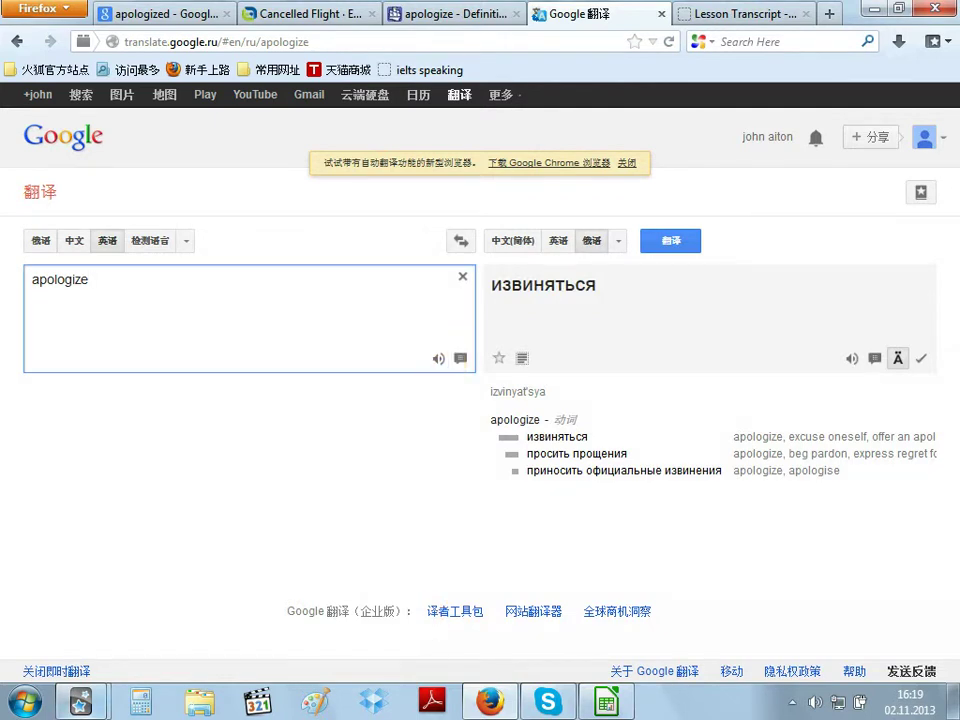
Record an audio clip at the end of the Anki card's Back and close the card editor.
mouse_move(80, 702)
click(279, 617)
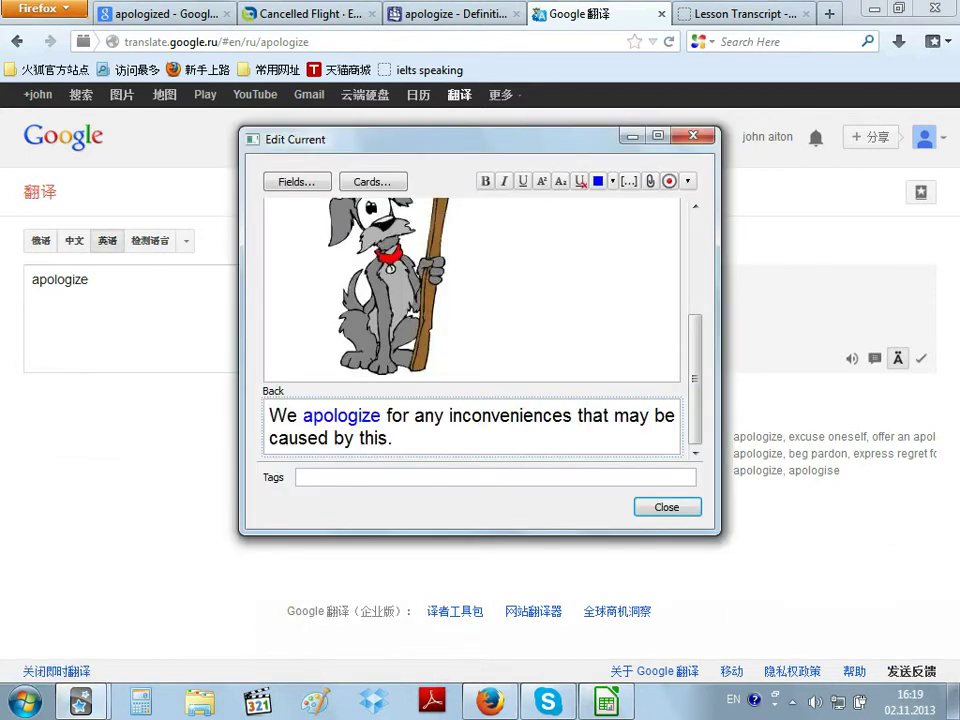
click(421, 438)
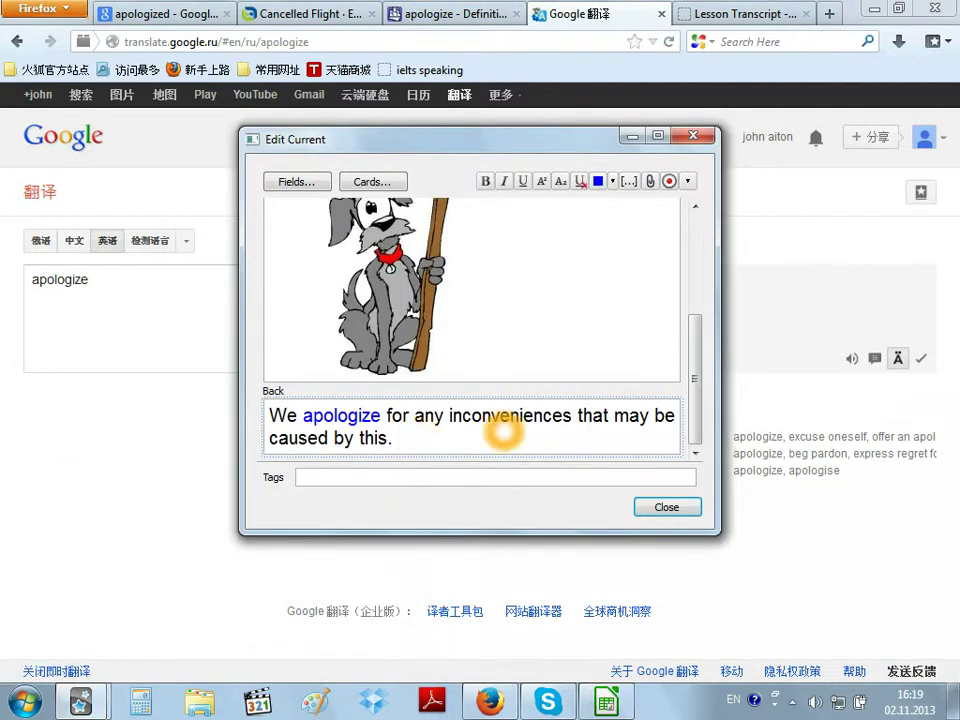
click(669, 181)
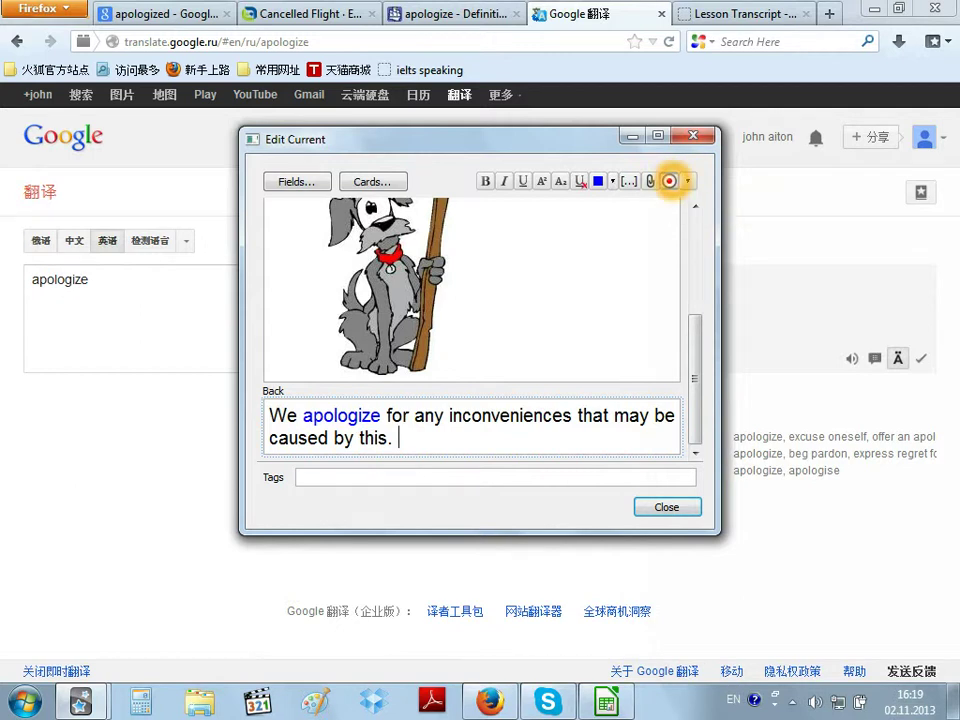
key(Return)
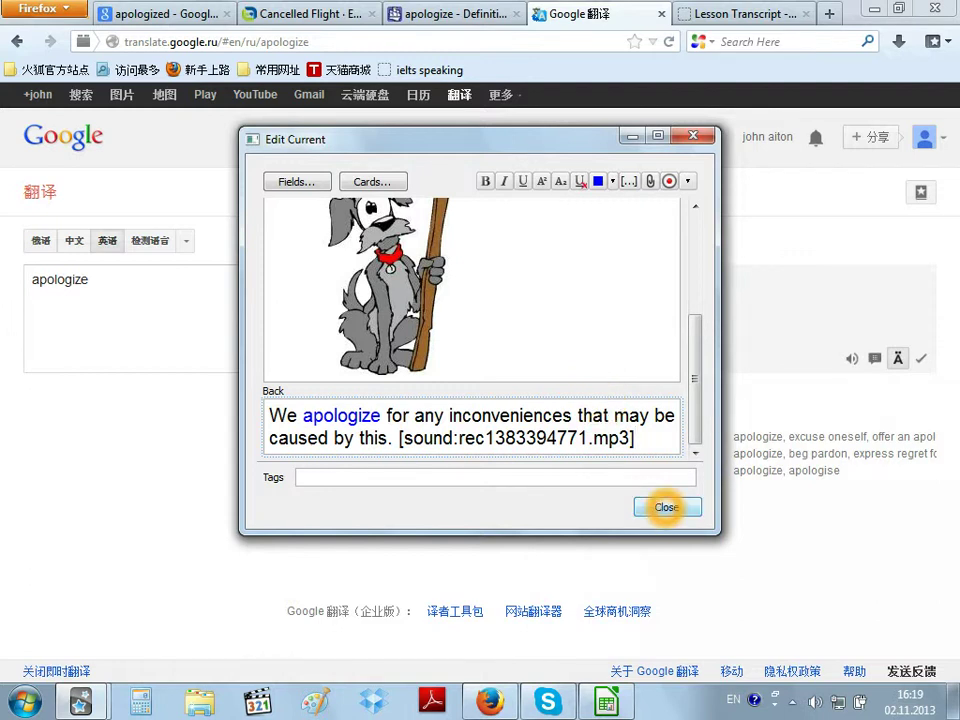
click(666, 507)
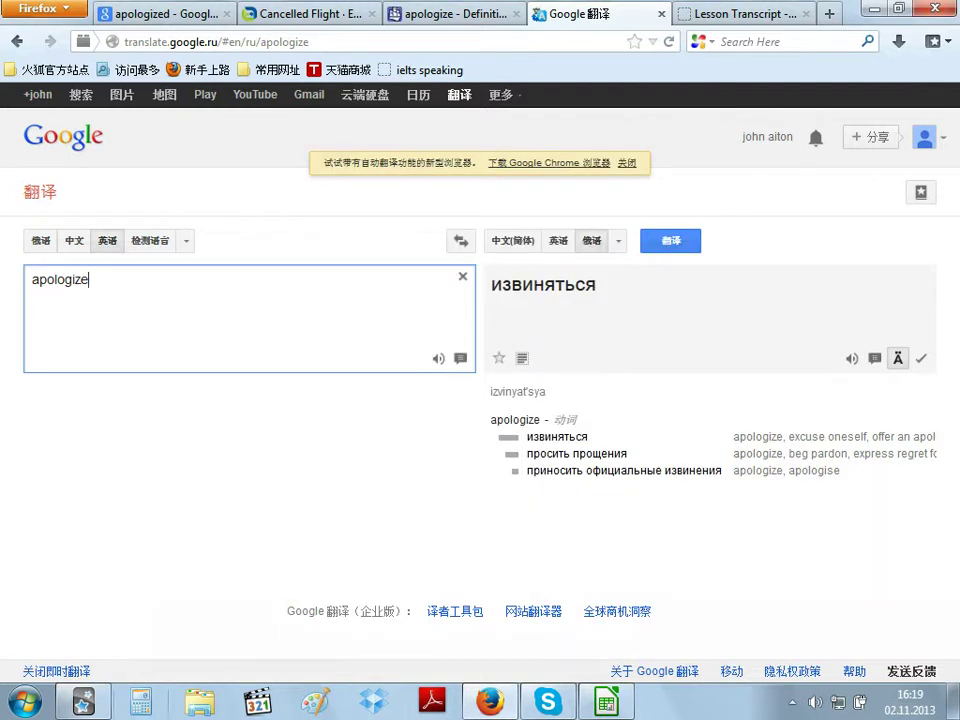
Review two cards in the maximized Anki window, grading the "We ap______" card Easy and the "We apologize ___" card Again.
click(92, 703)
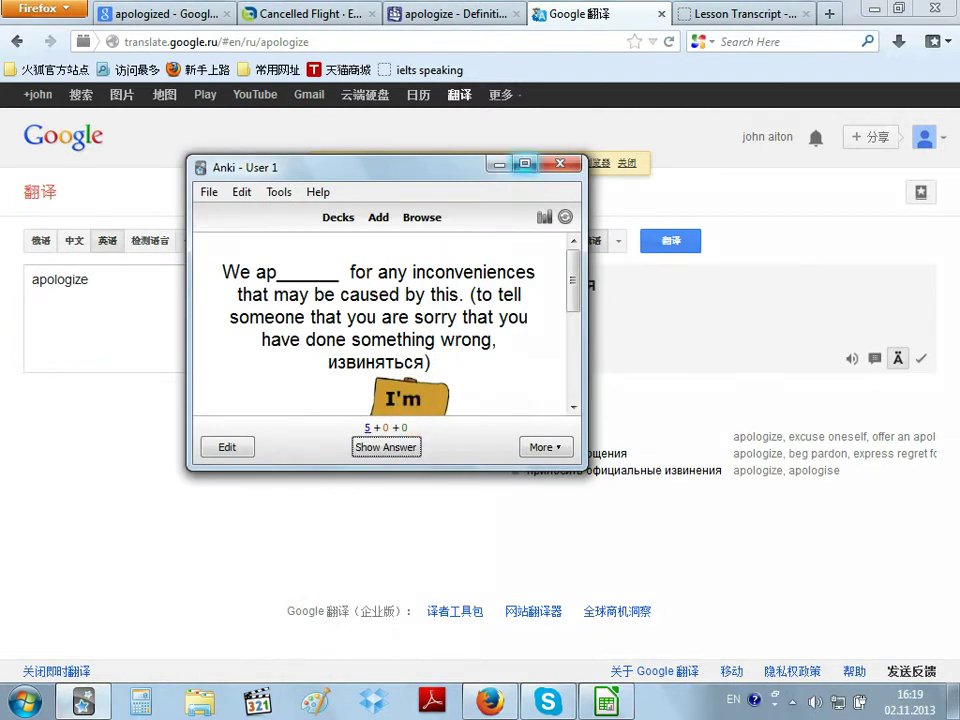
click(526, 164)
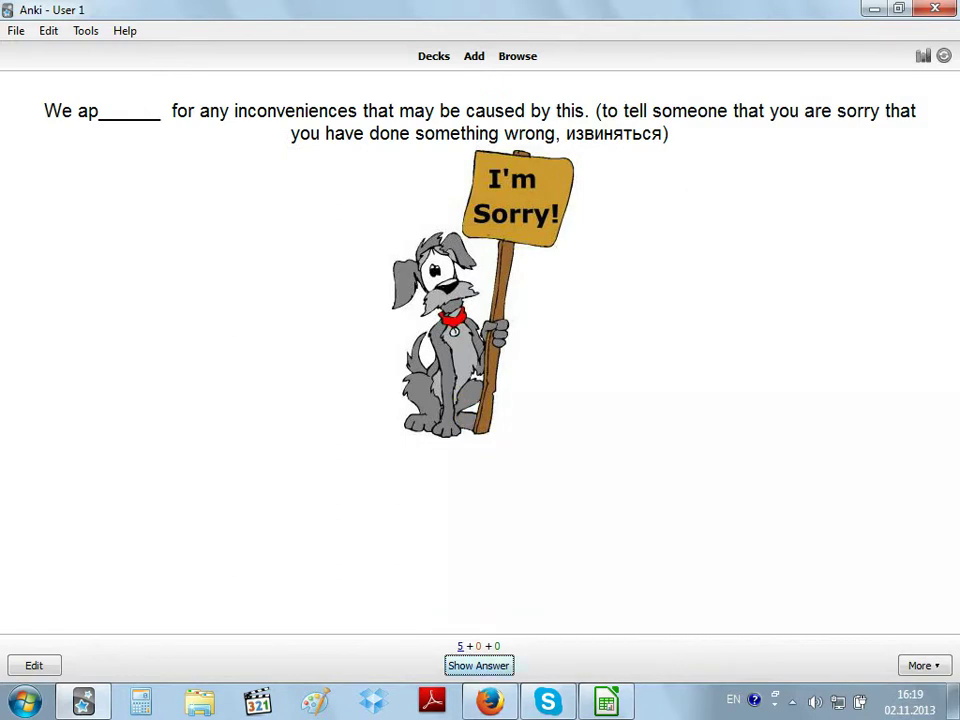
click(479, 665)
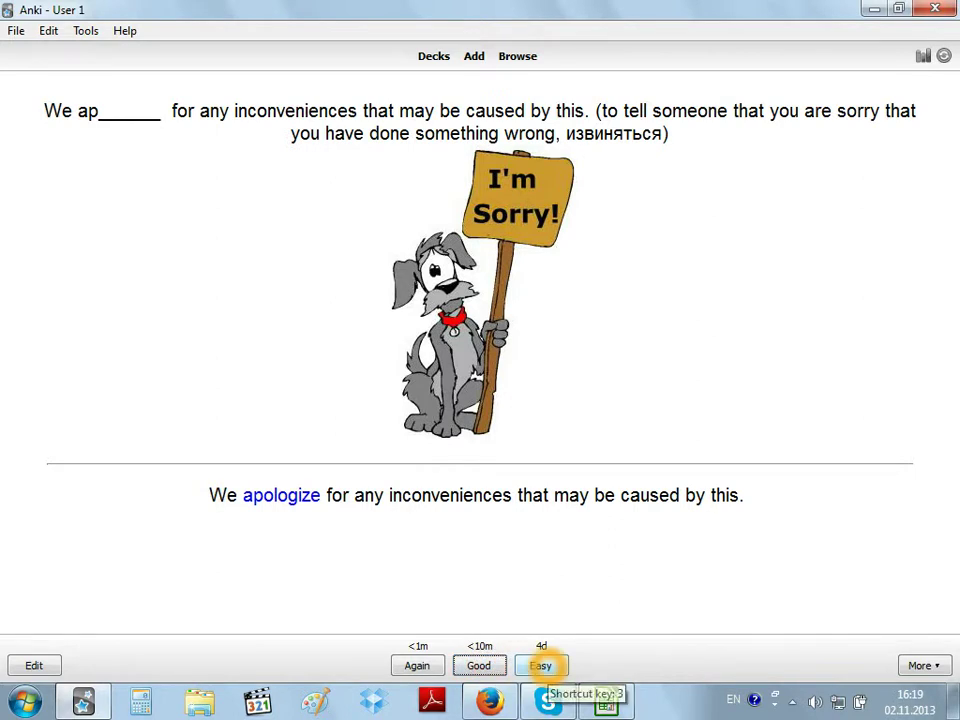
click(541, 665)
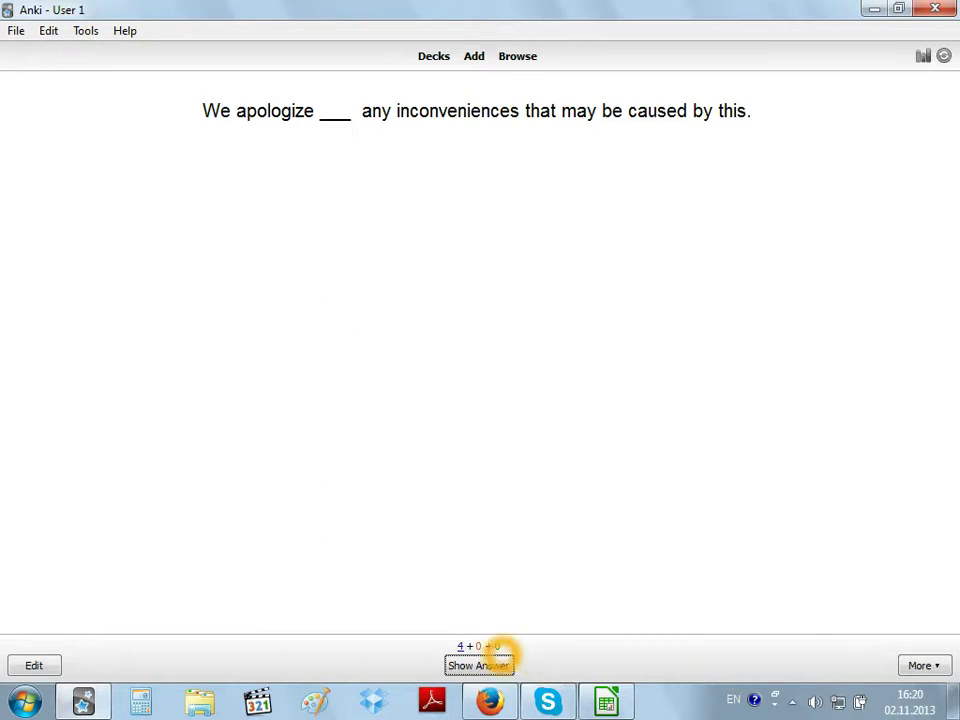
click(490, 666)
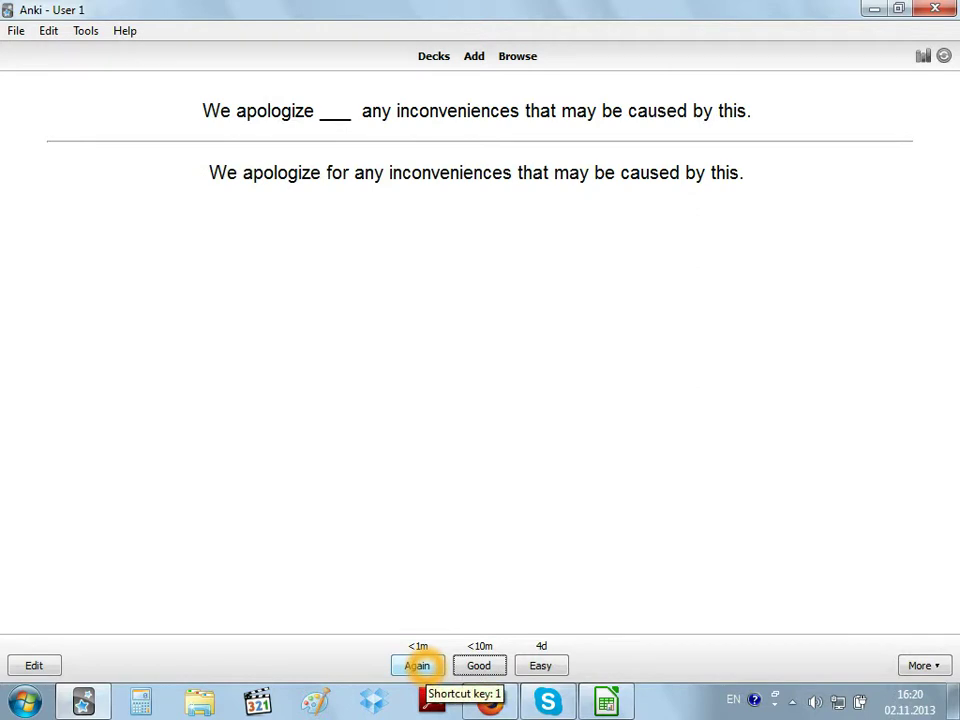
click(417, 666)
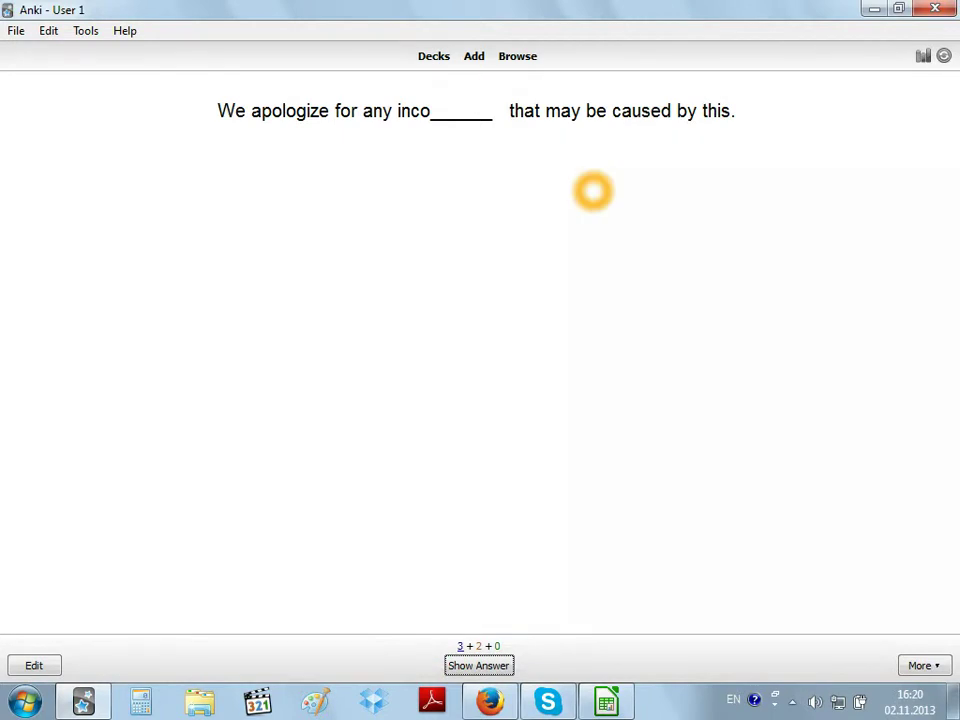
Open the "inco______" card for editing, copy "inconvenience" from its Back, and look up the noun entry in the Longman dictionary.
click(34, 665)
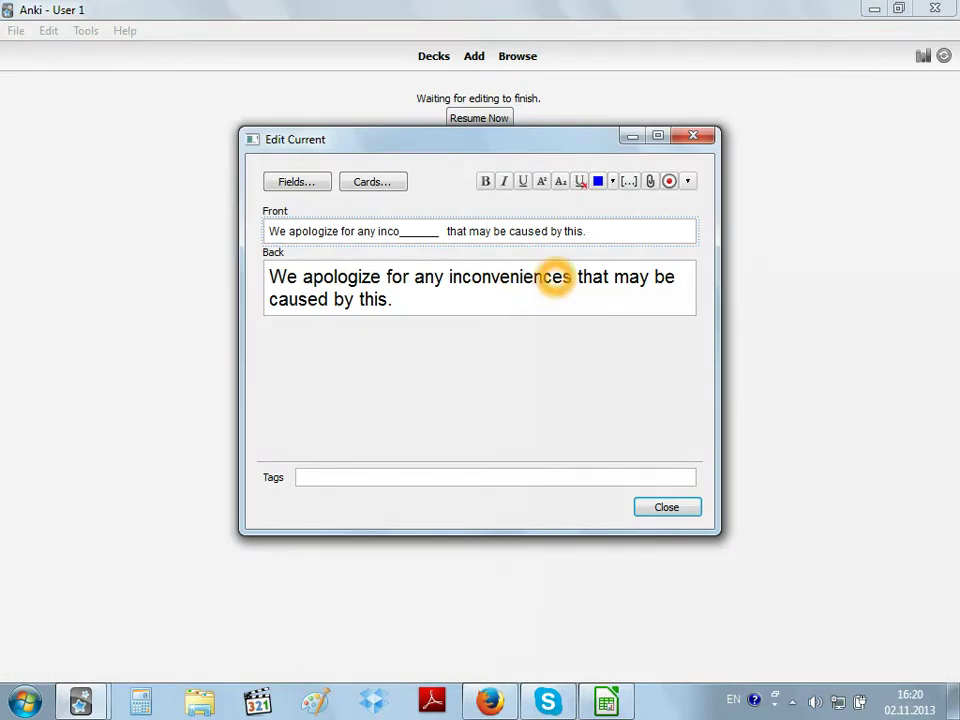
drag(561, 279, 452, 281)
key(ctrl+c)
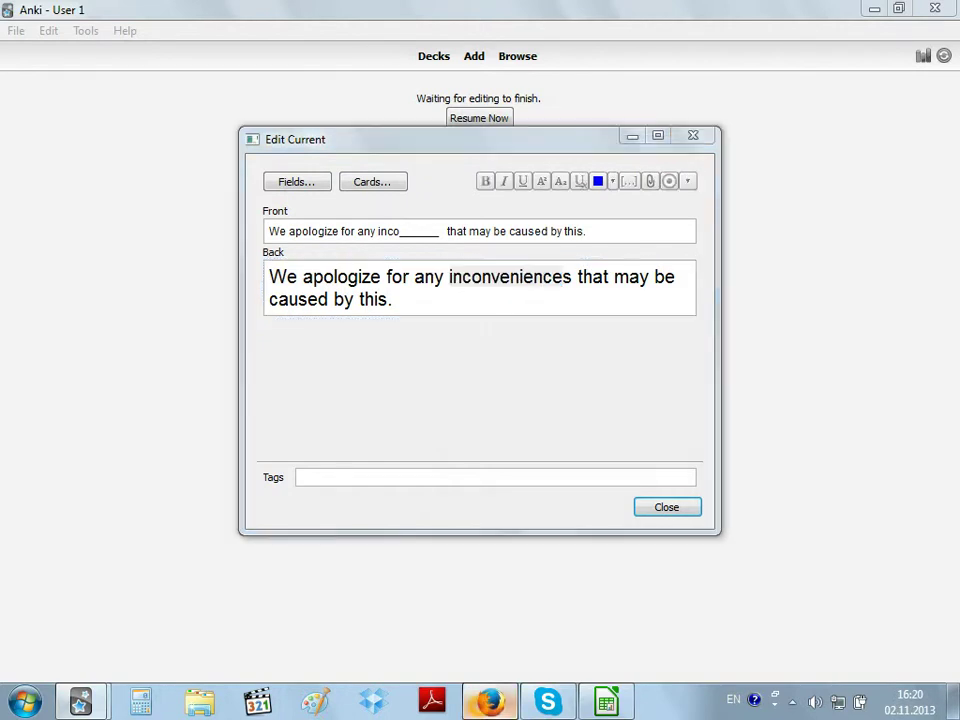
key(alt+Tab)
click(386, 15)
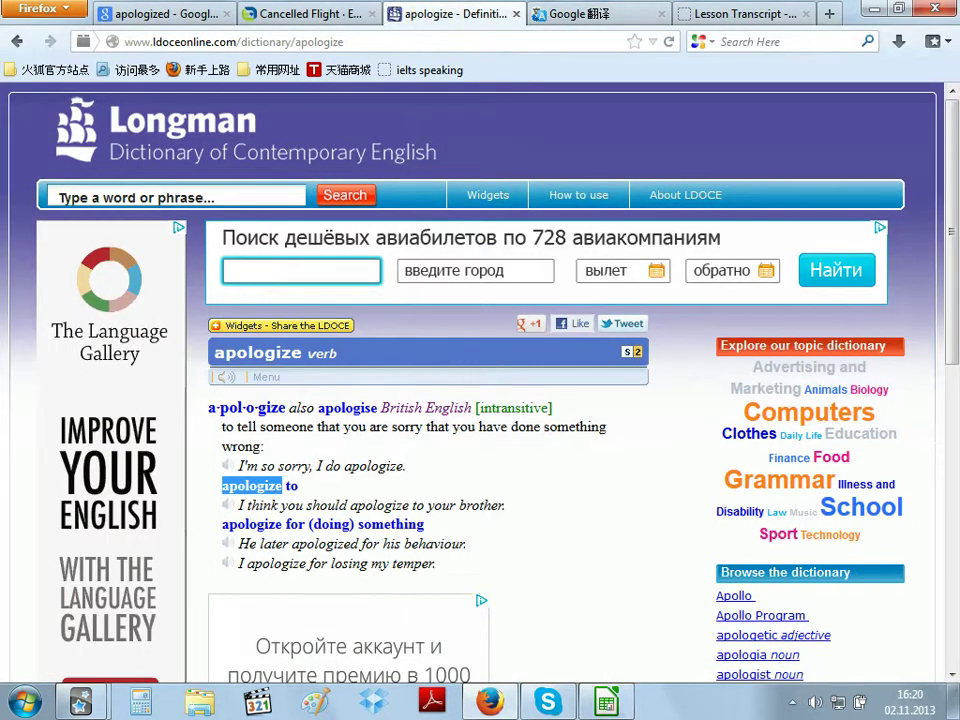
click(255, 195)
key(ctrl+v)
key(Return)
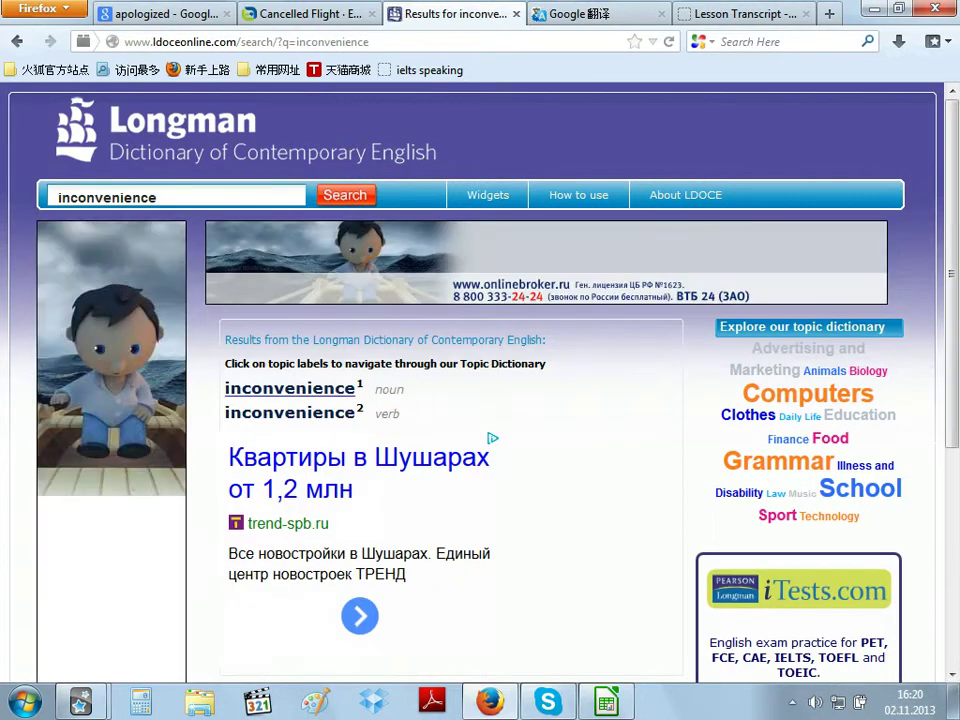
click(318, 389)
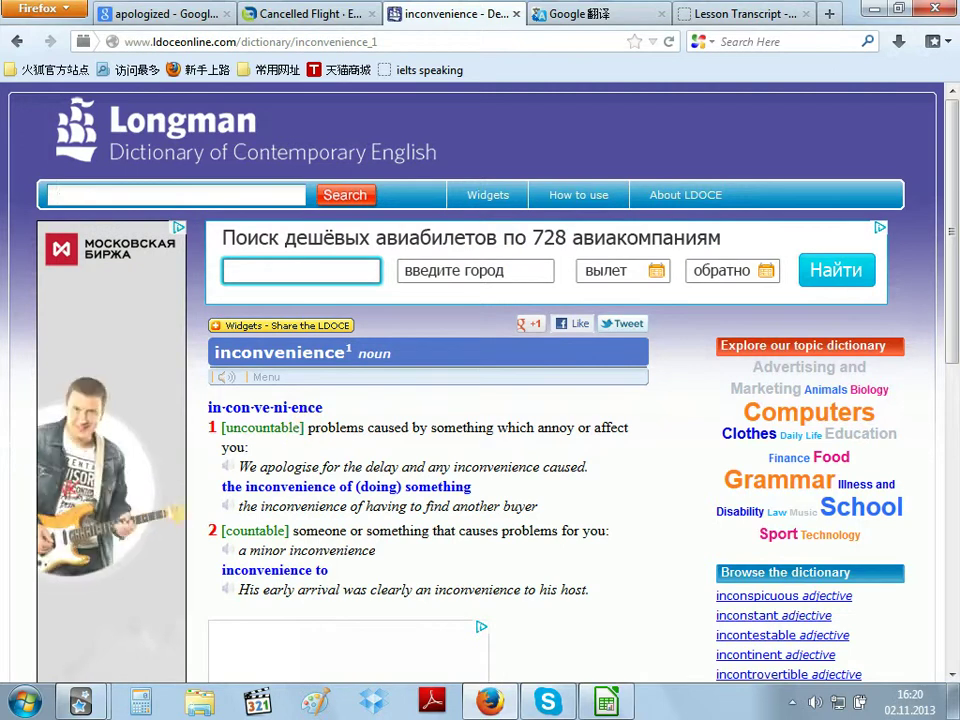
Copy the first Longman definition of "inconvenience" to the end of the Anki card's Front, after an opening parenthesis and followed by a comma.
drag(312, 427, 320, 448)
key(ctrl+c)
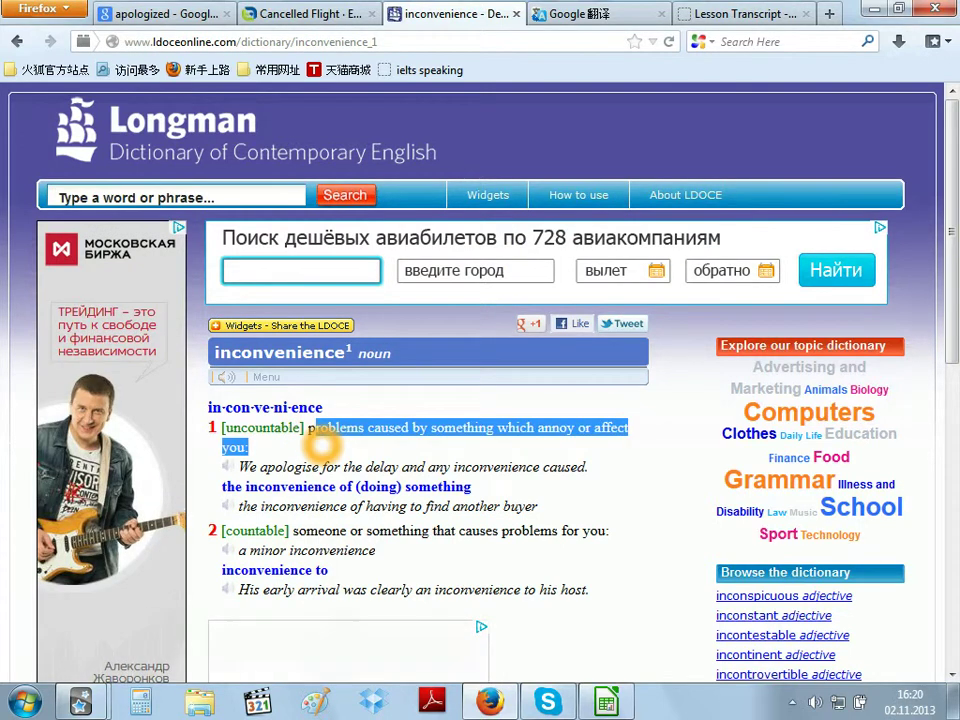
click(80, 703)
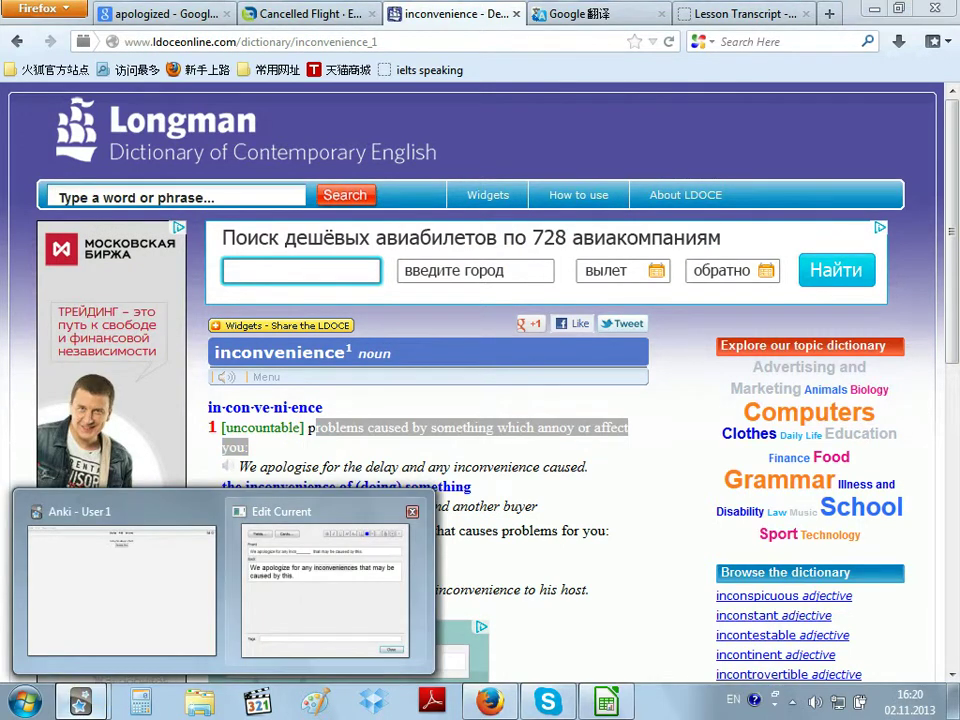
click(325, 590)
click(425, 292)
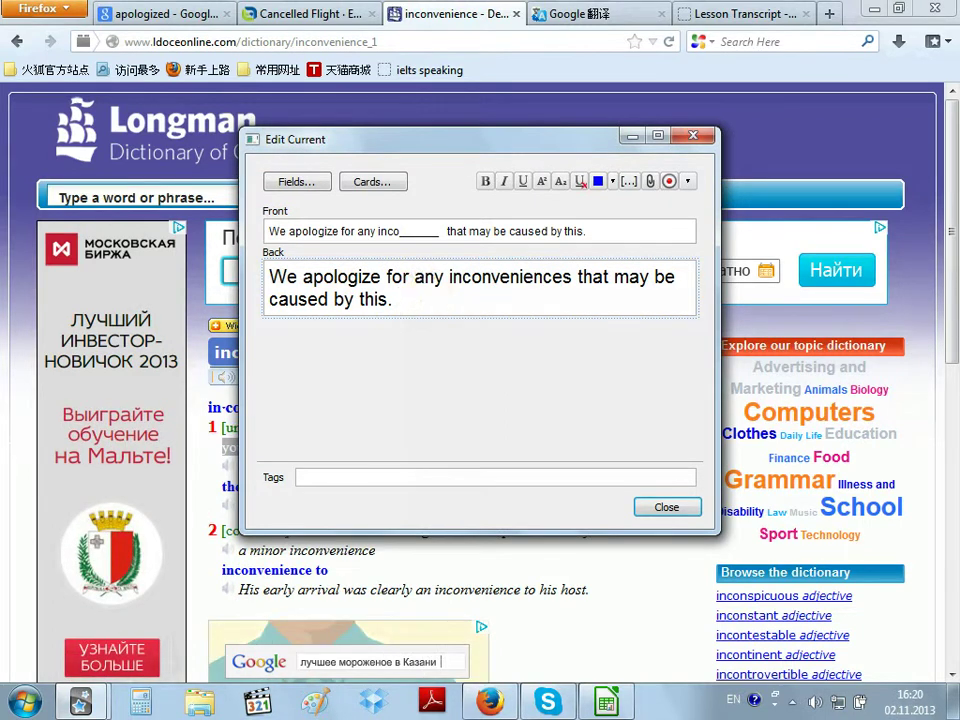
click(602, 236)
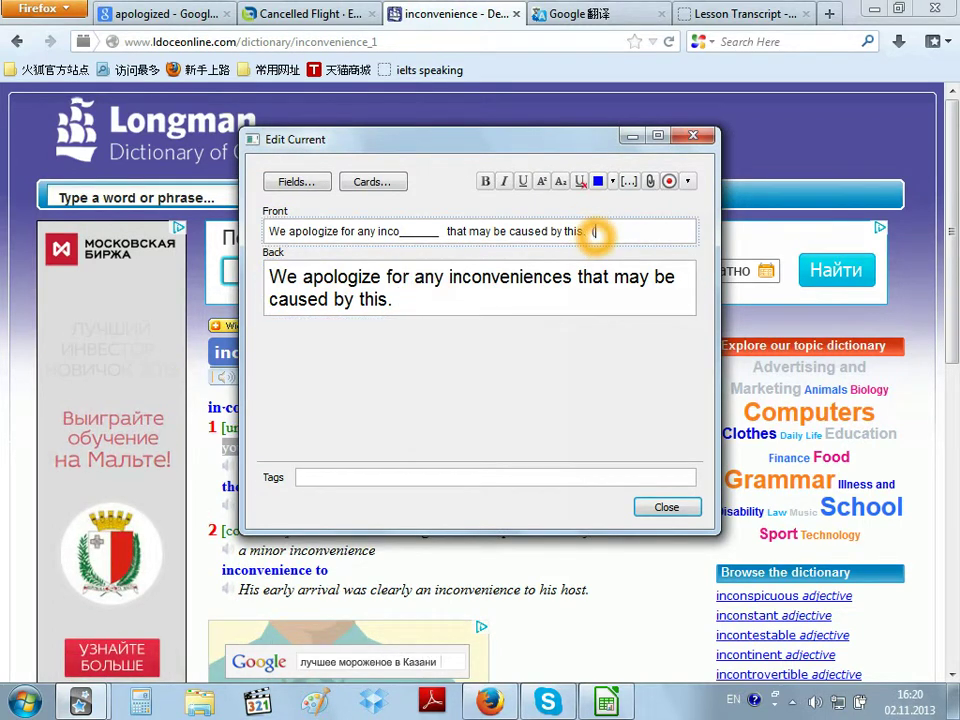
text((roblems caused by something which annoy or affect you:)
text(,)
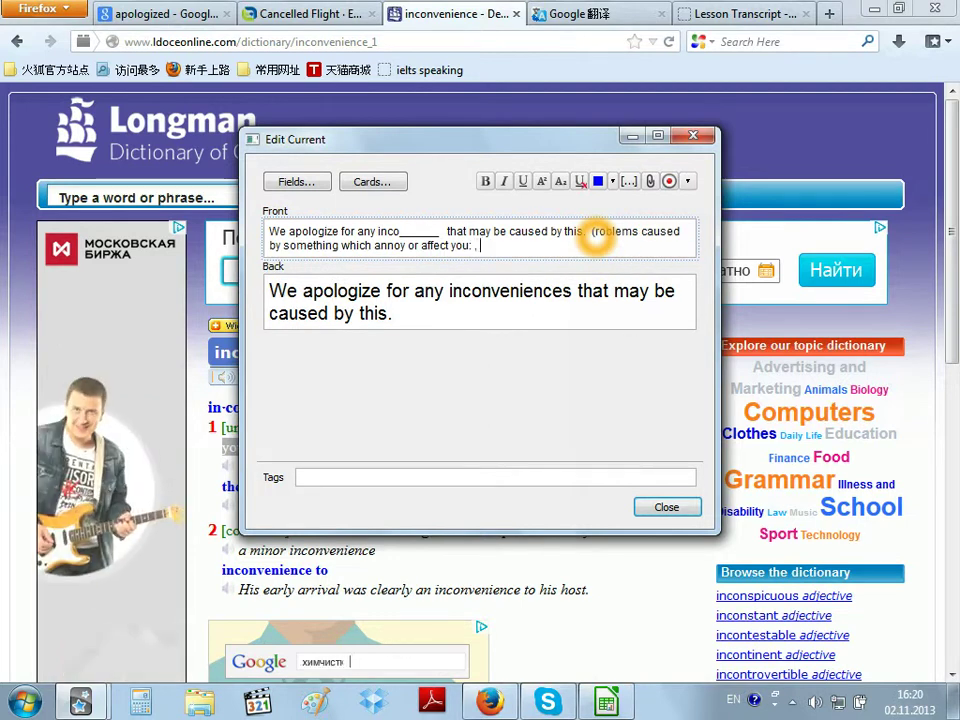
click(160, 14)
click(580, 14)
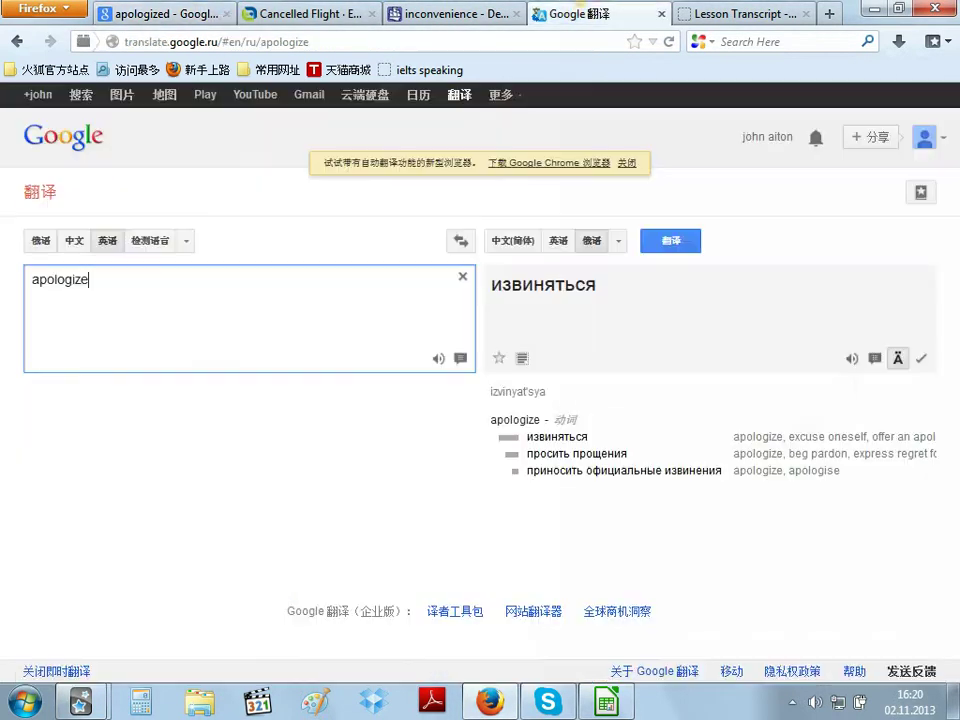
click(462, 276)
key(ctrl+v)
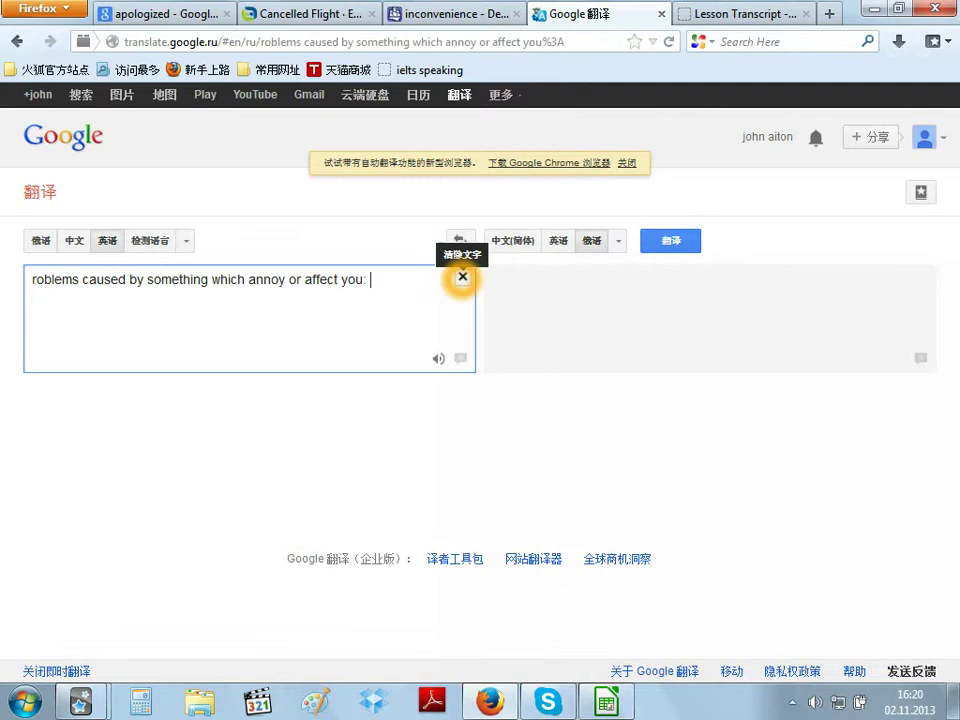
click(462, 277)
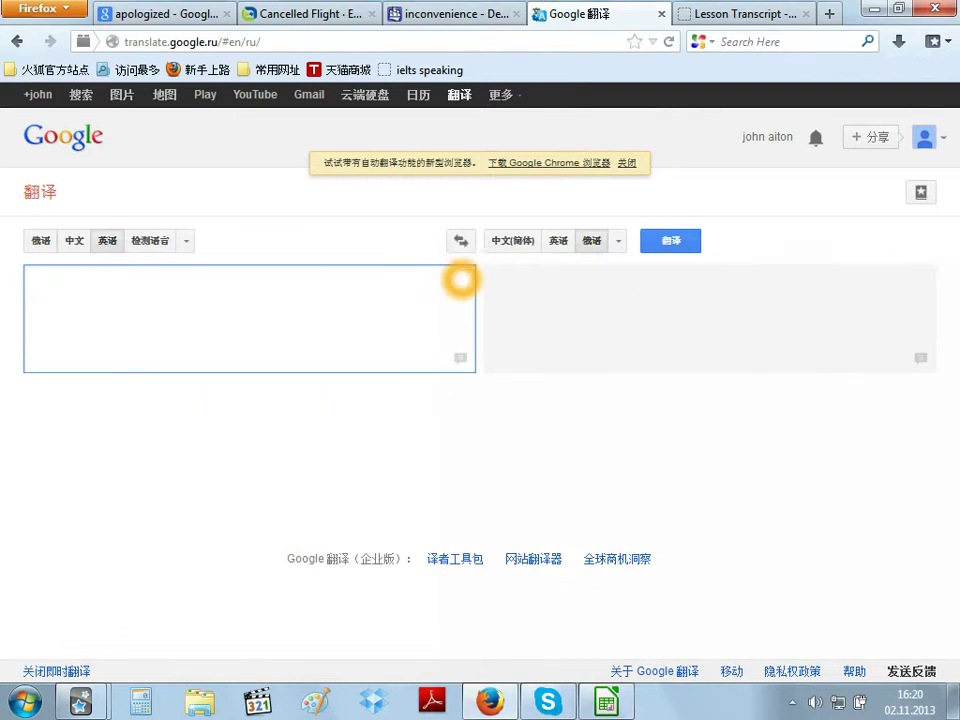
Copy "inconvenience" from the first Longman example sentence and translate it from English into Russian in Google Translate.
click(463, 12)
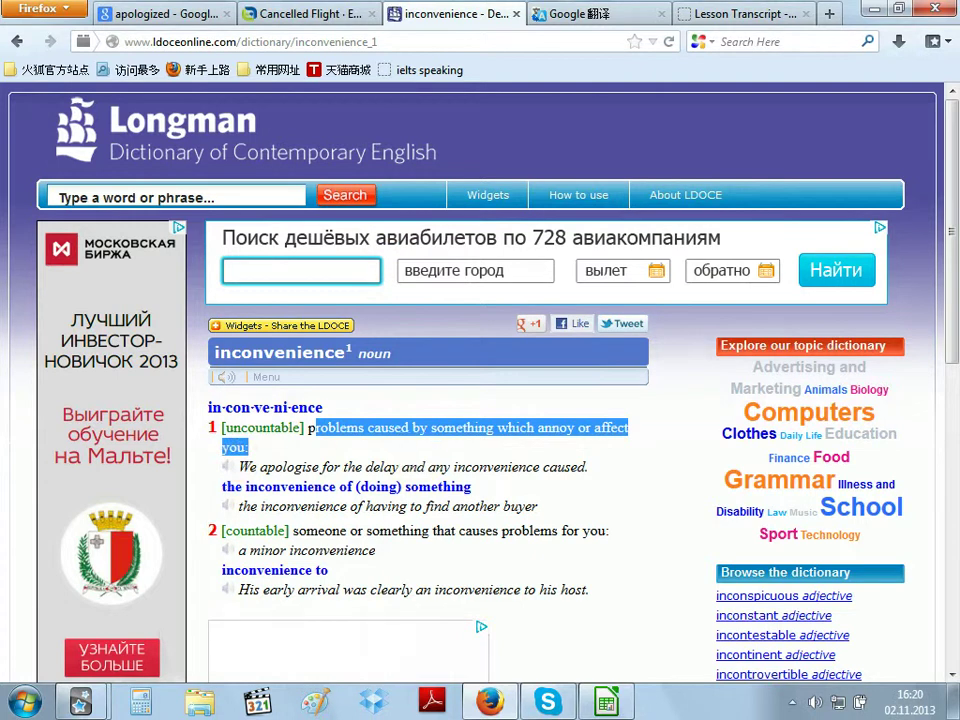
click(455, 466)
drag(455, 466, 541, 472)
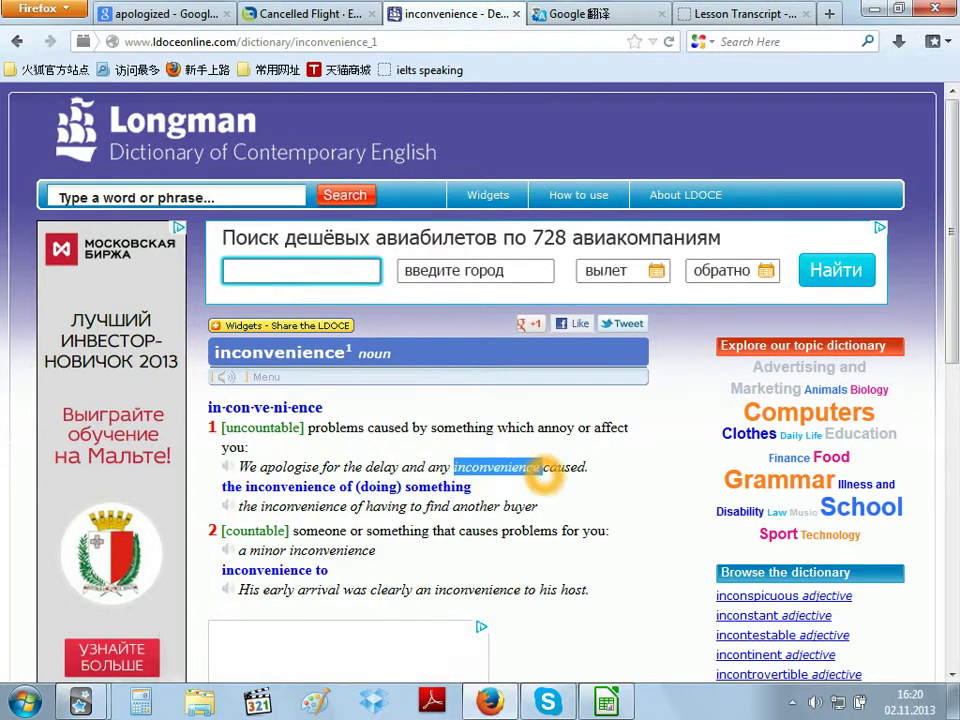
click(160, 14)
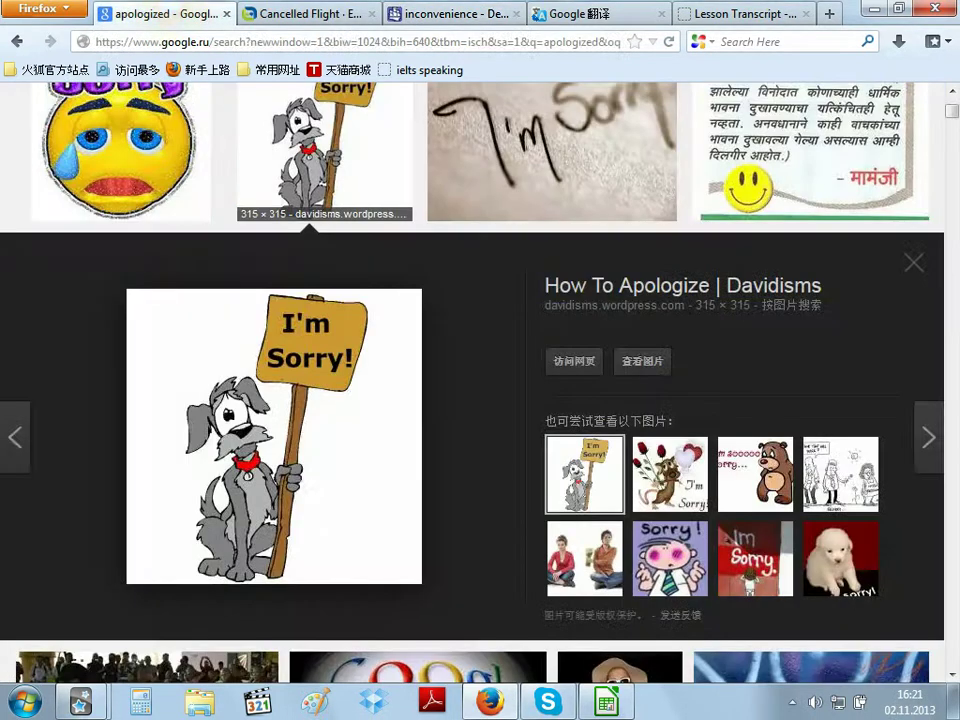
click(580, 14)
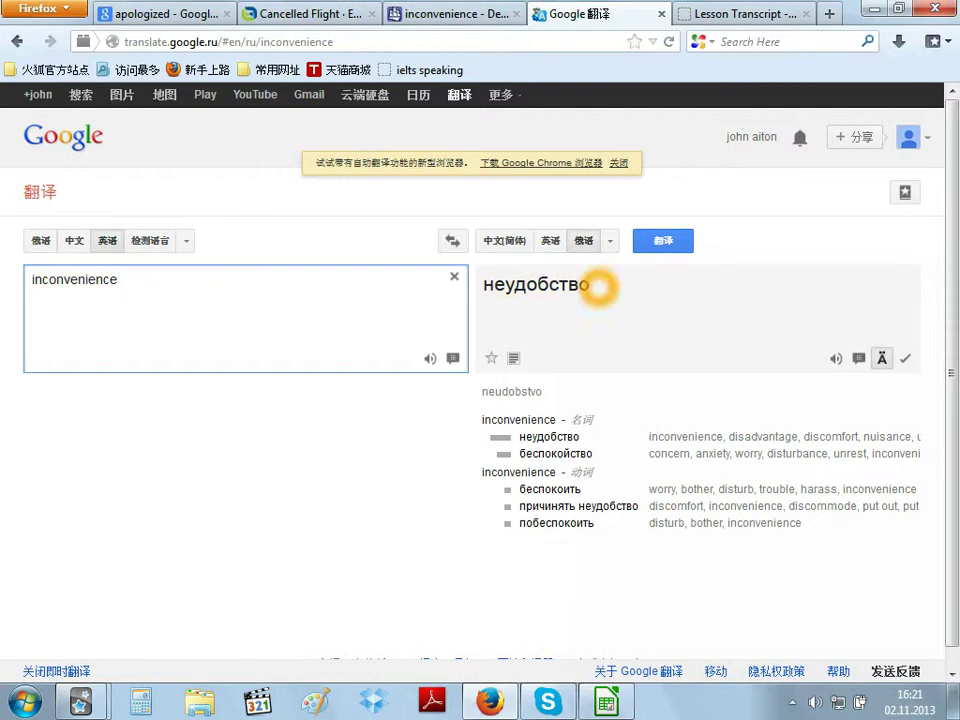
Copy the translation "неудобство" to the end of the Anki card's Front, close the parenthesis and add a new line.
double_click(592, 286)
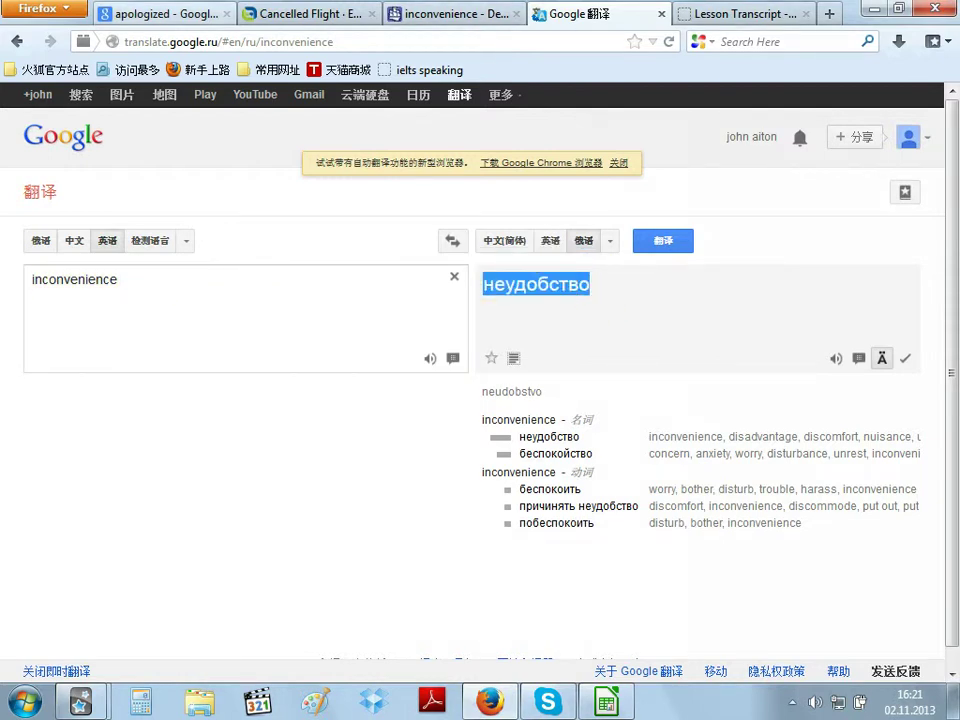
mouse_move(95, 706)
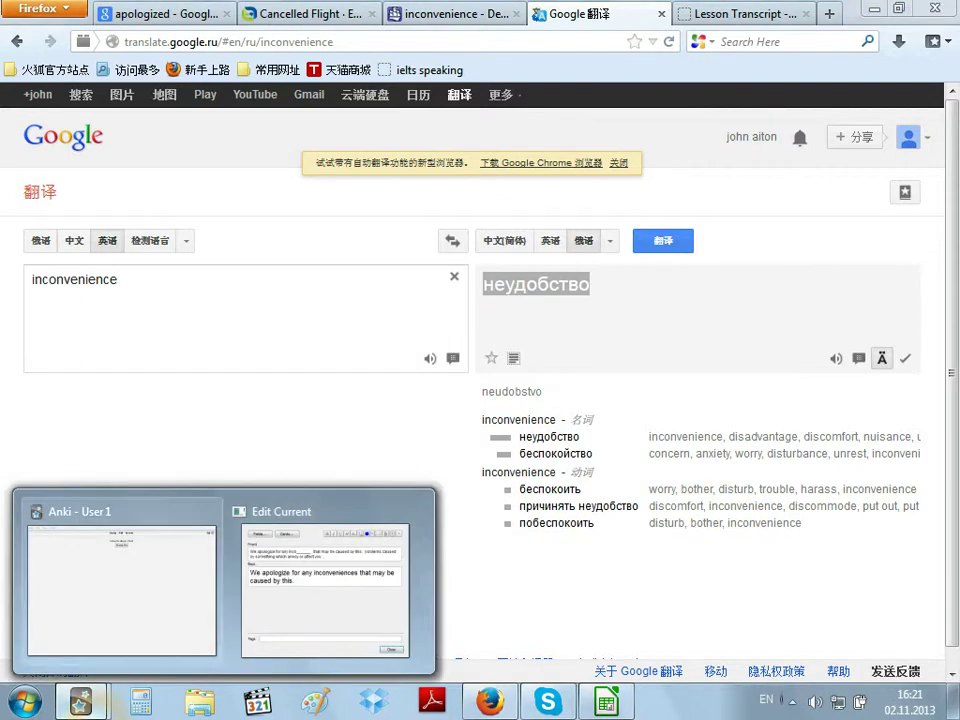
click(288, 597)
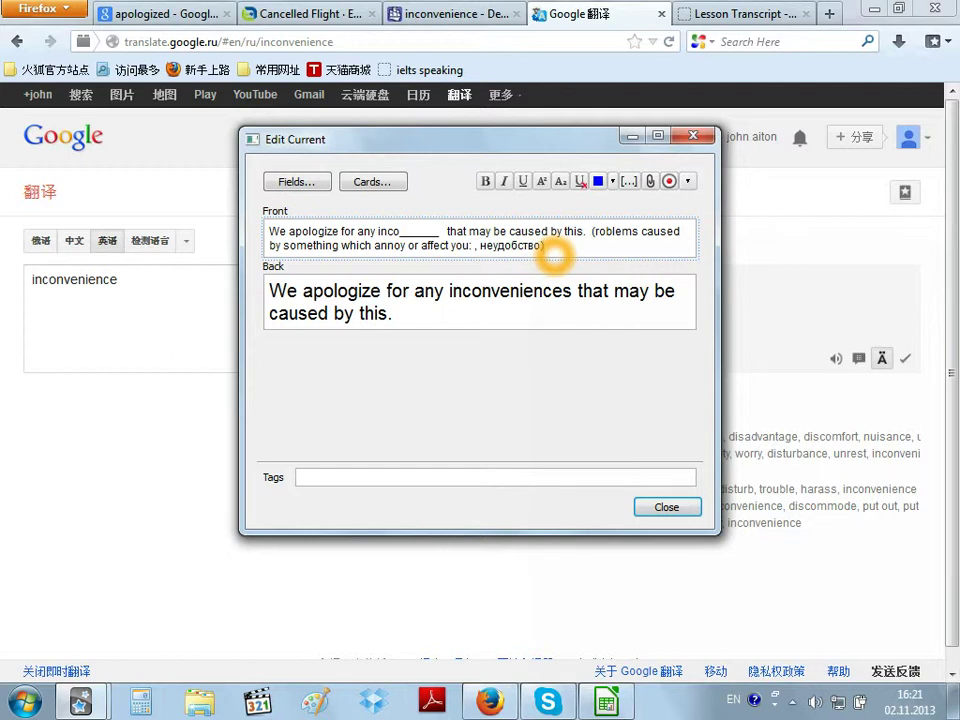
key(Return)
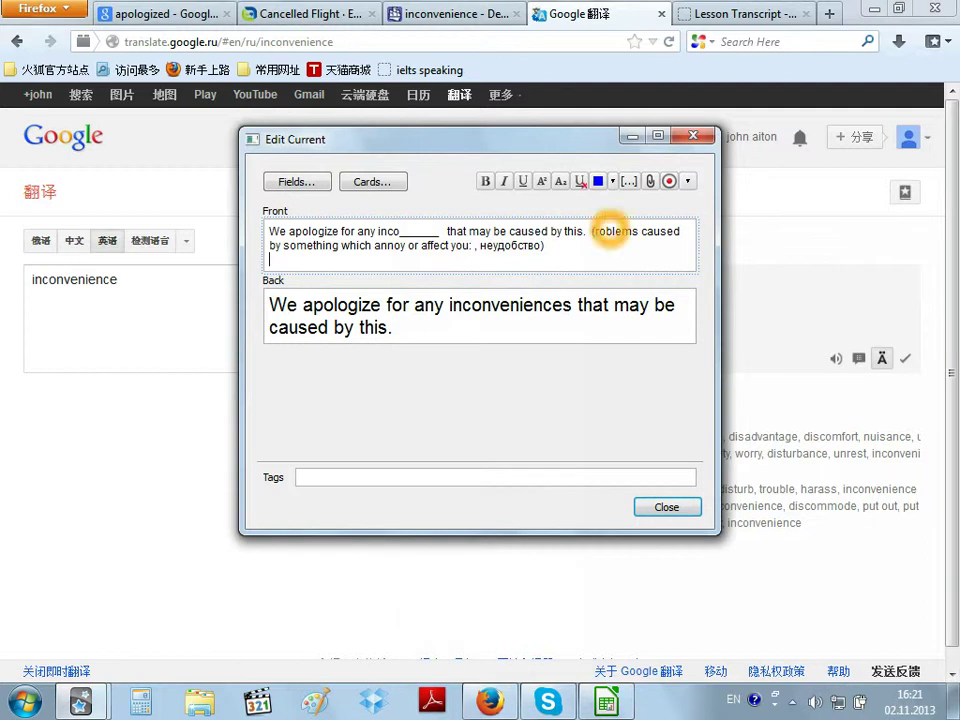
Correct "roblems" to "problems" in the definition on the card's Front and close the card editor.
click(595, 232)
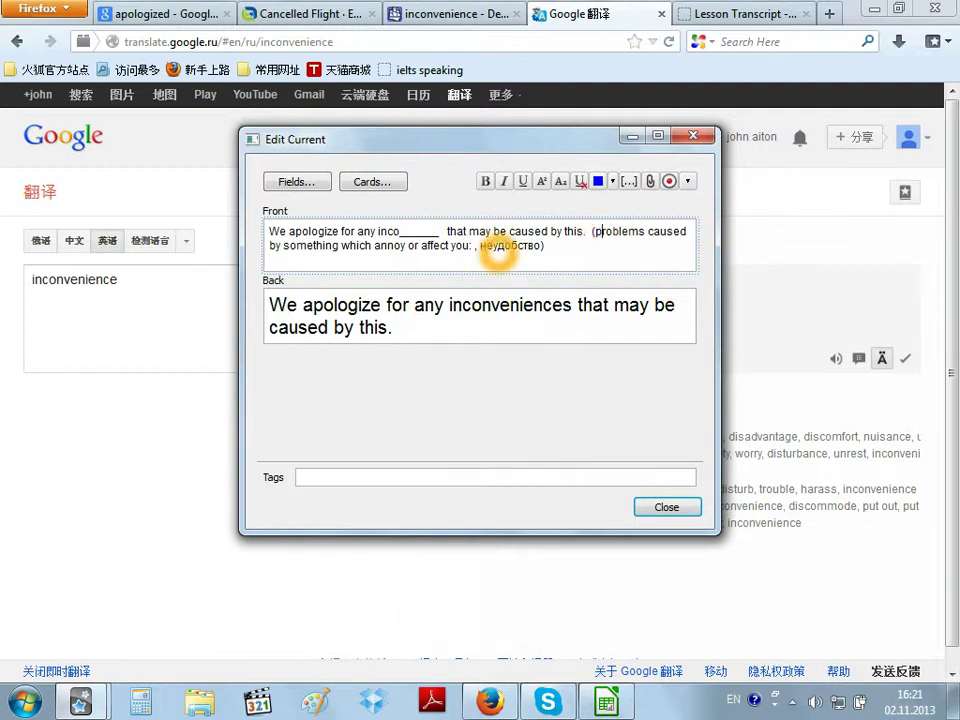
click(565, 247)
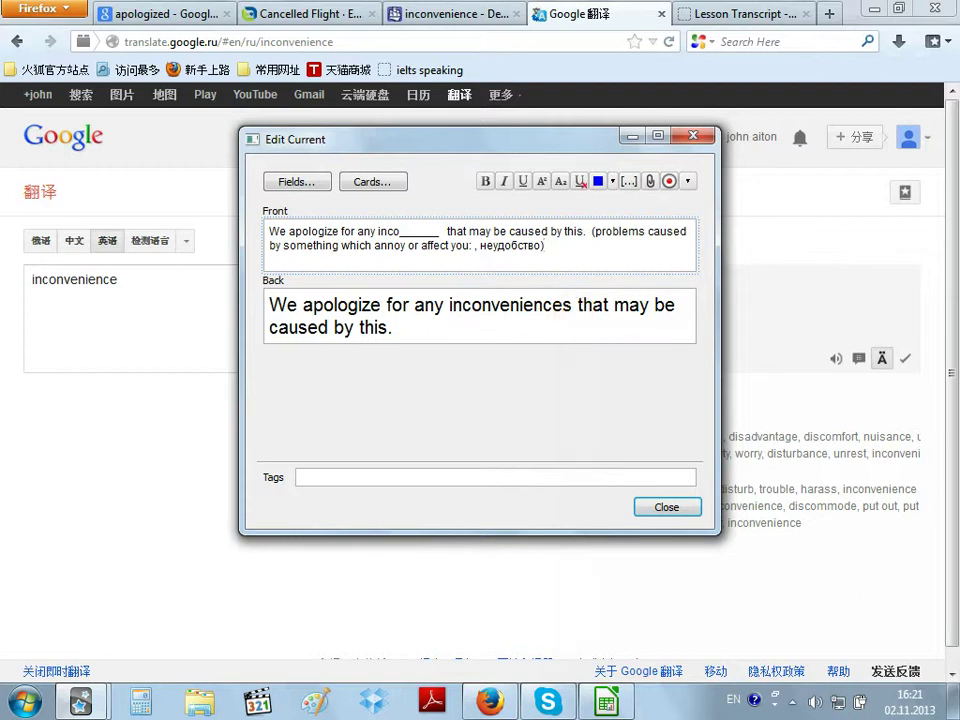
click(660, 512)
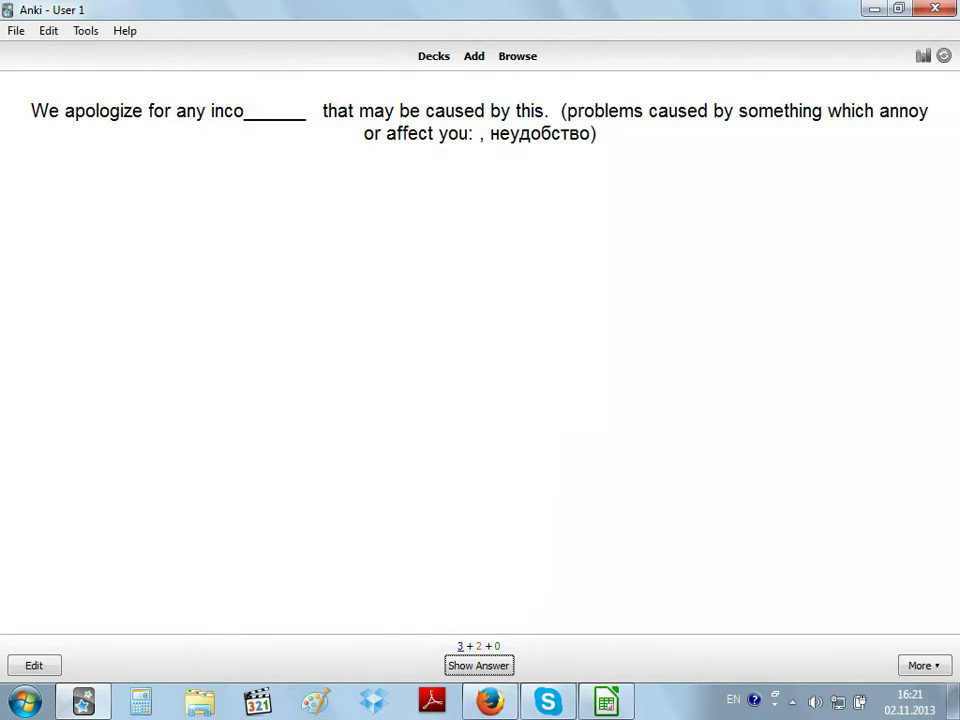
Reveal the card's answer, reopen the card for editing, and listen to the English pronunciation of "inconvenience" in Google Translate.
click(478, 664)
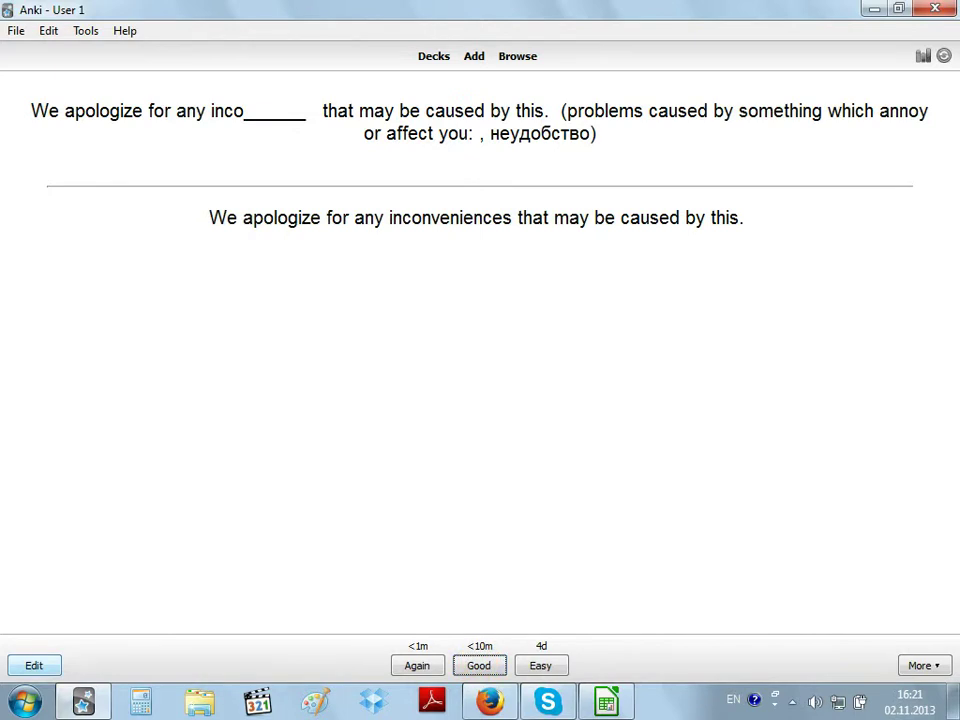
click(35, 665)
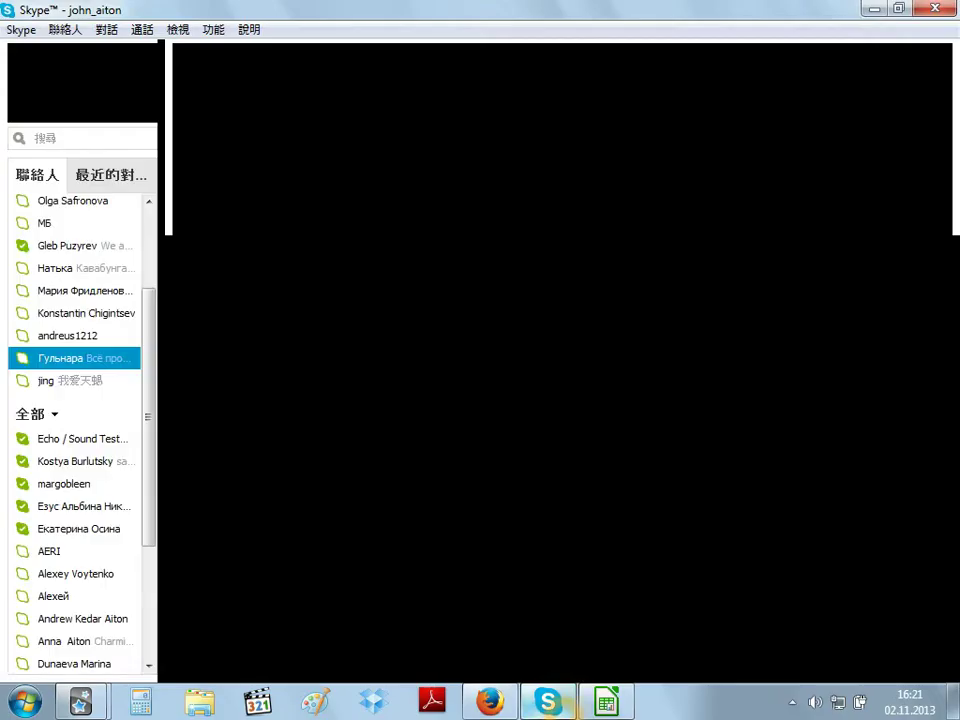
click(547, 702)
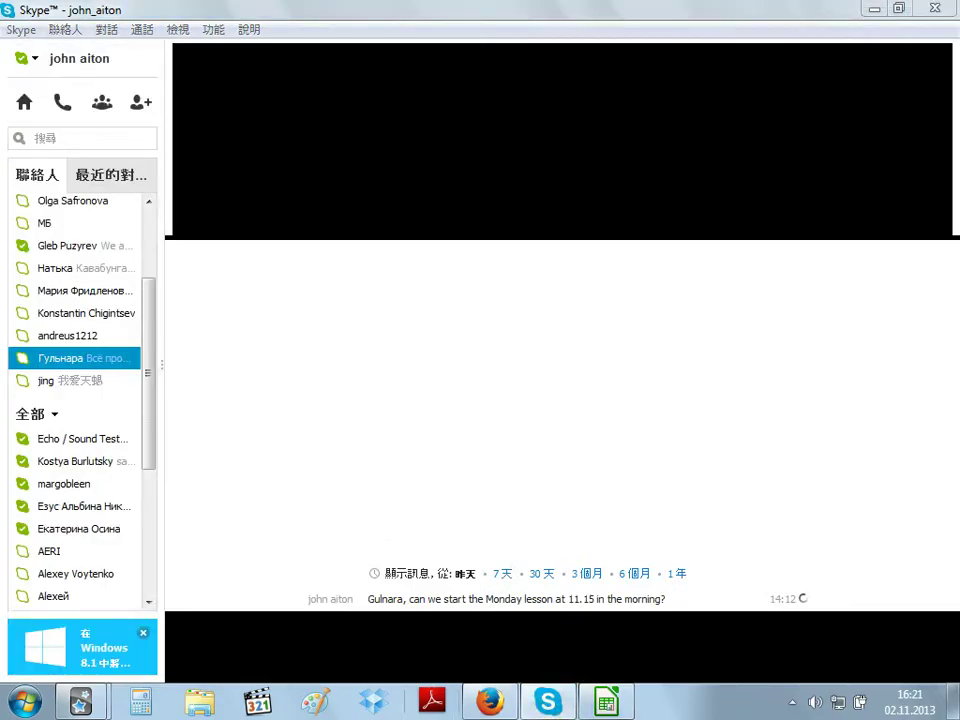
key(alt+Tab)
click(490, 702)
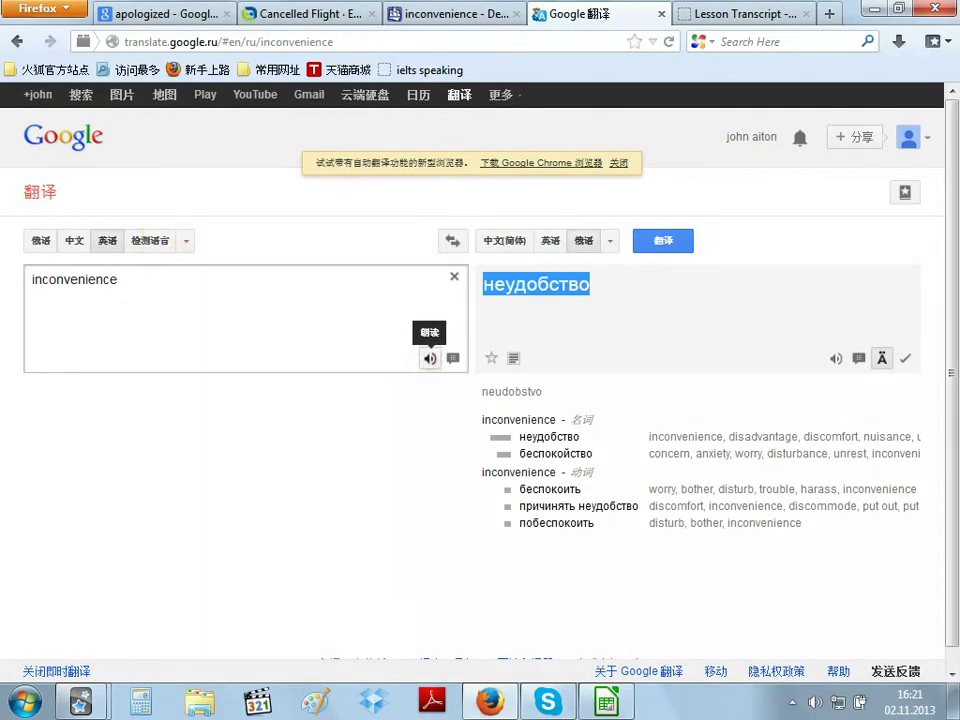
click(429, 358)
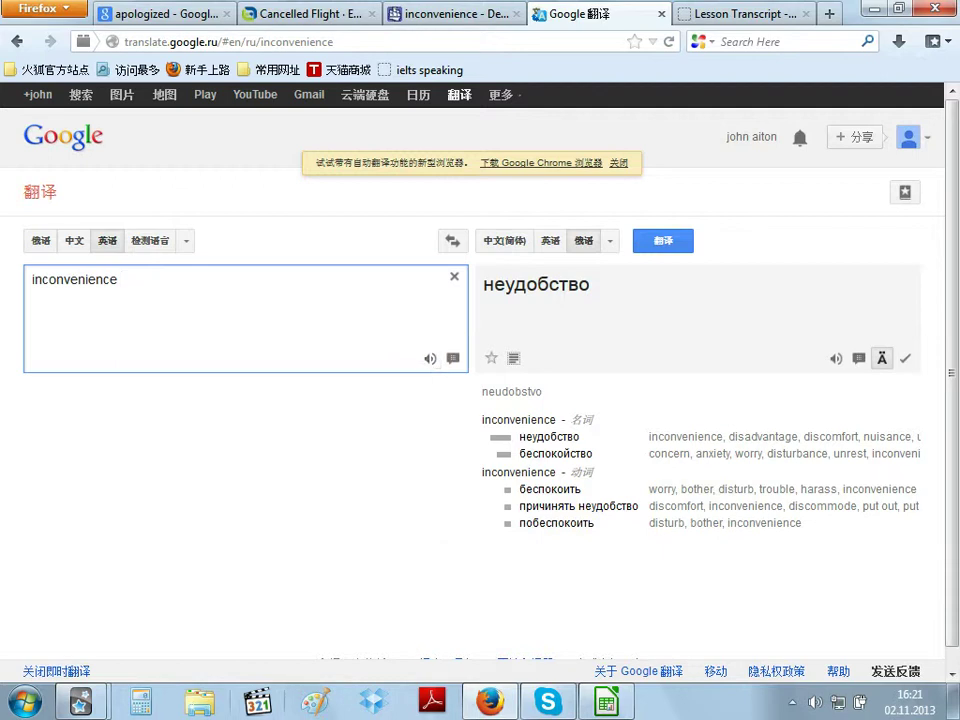
Record an audio clip at the end of the Anki card's Back sentence and close the card editor.
mouse_move(80, 702)
click(290, 602)
click(437, 258)
click(477, 336)
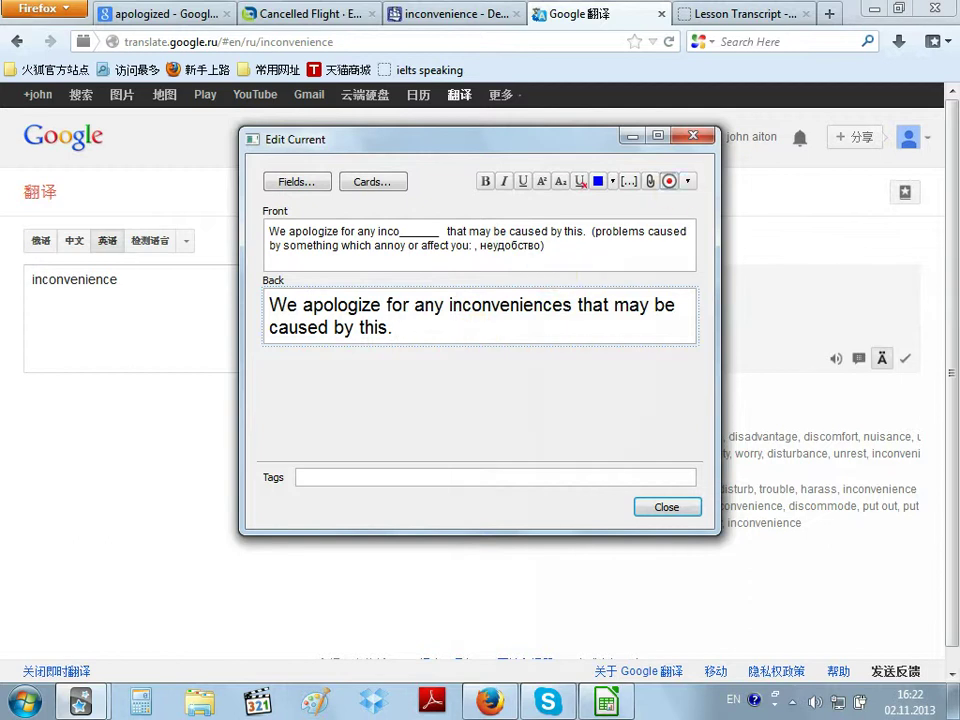
click(669, 181)
key(Return)
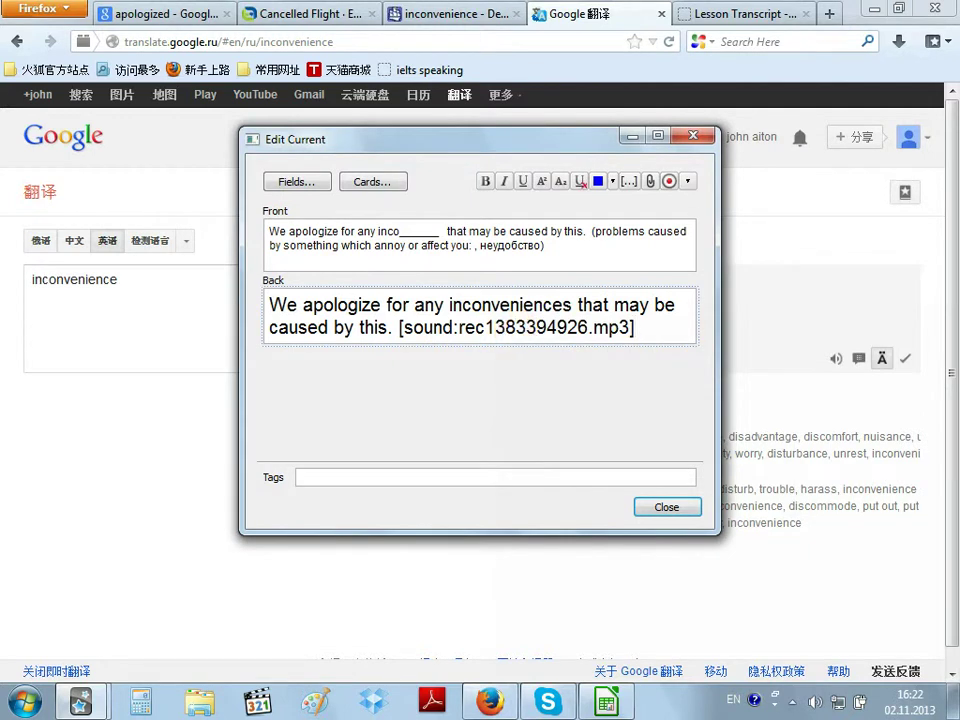
click(667, 507)
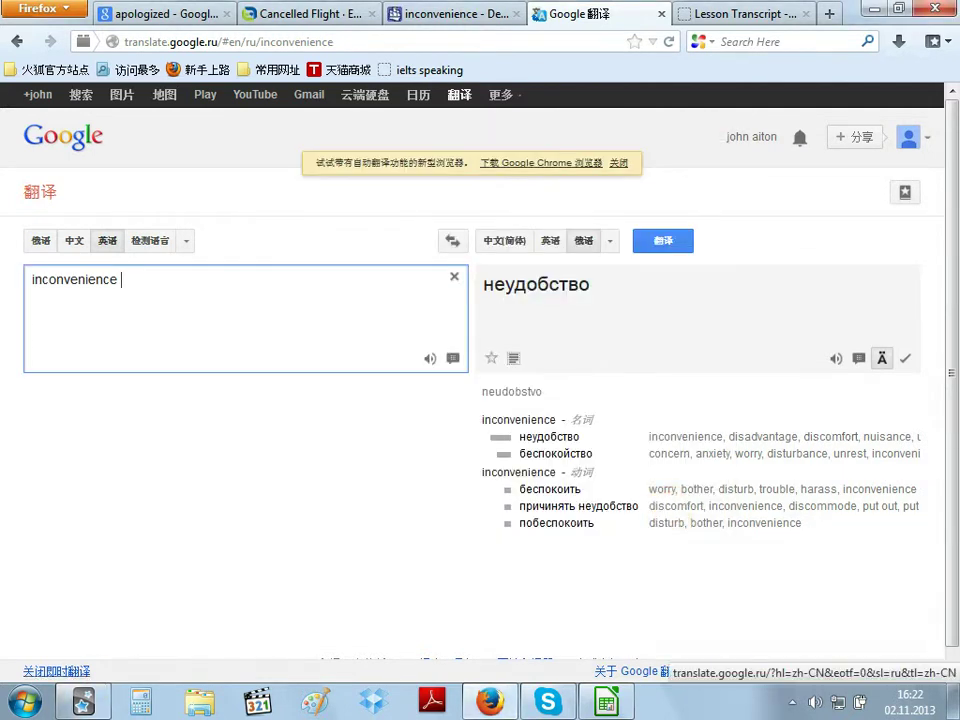
Review the "inco______" card and the "We apologize ___" card in the main Anki window, grading both Easy.
click(88, 703)
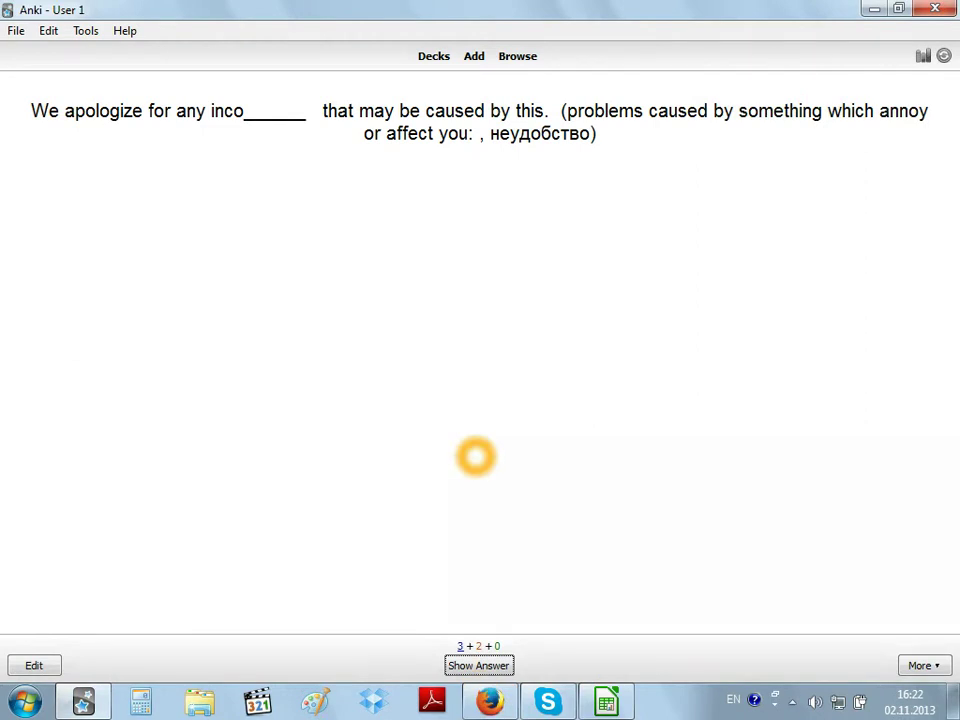
click(478, 665)
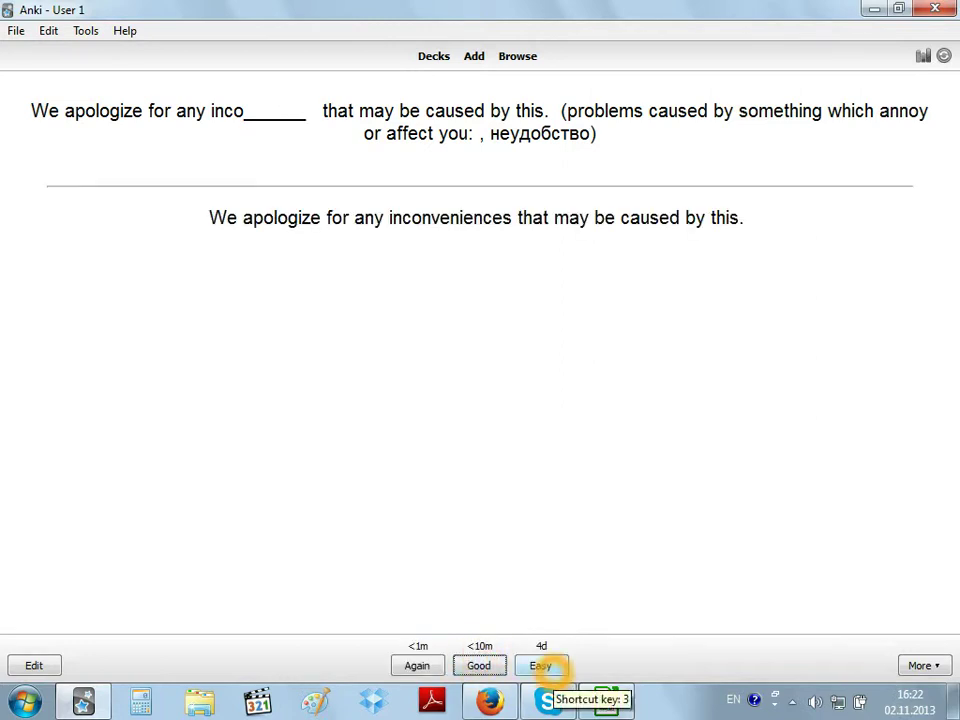
click(548, 668)
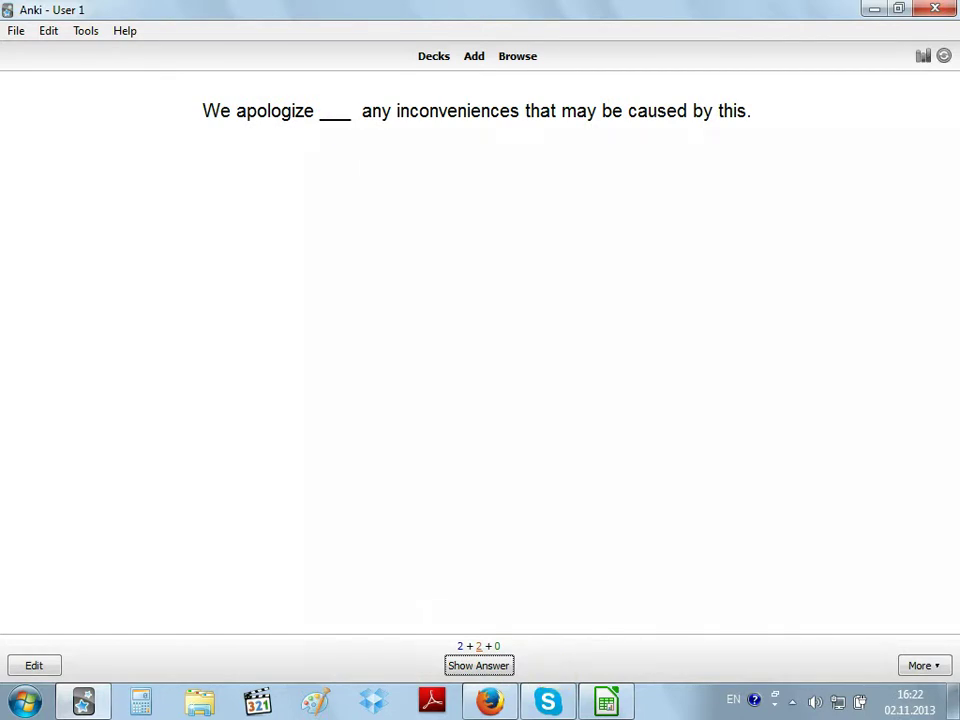
click(480, 666)
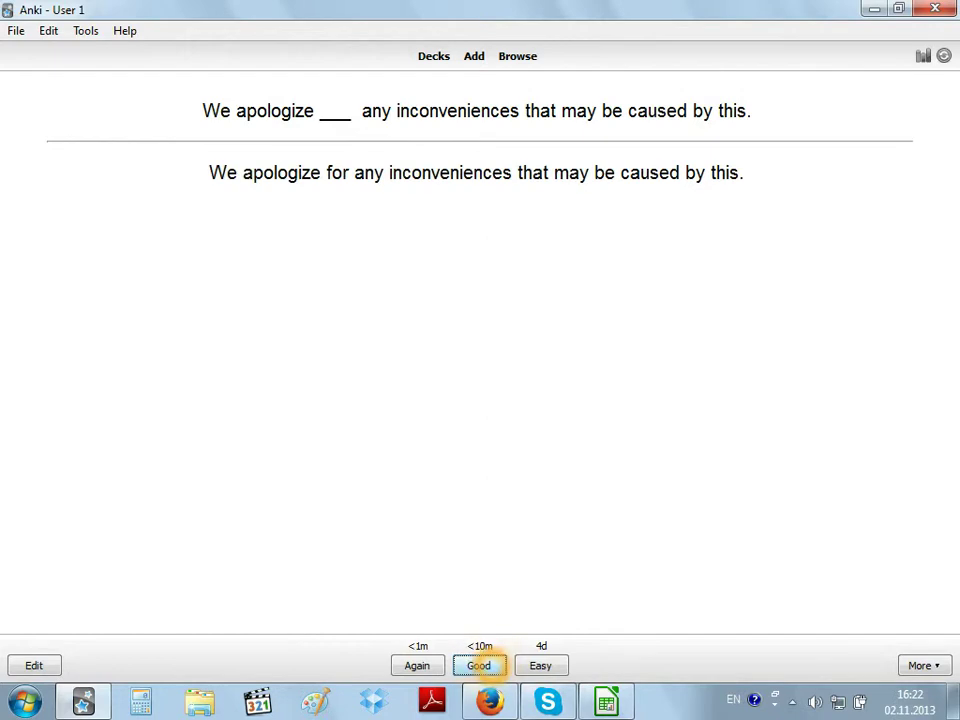
click(541, 665)
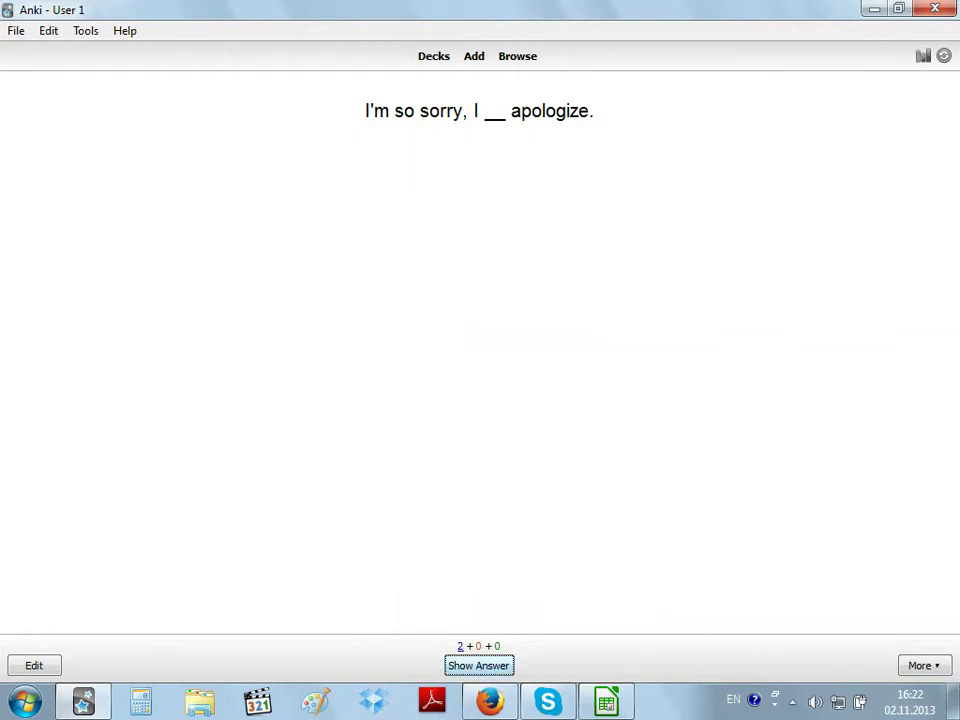
Grade the "I'm so sorry, I __ apologize." card Easy and reveal the answer of the "(lose) my temper" card.
click(484, 662)
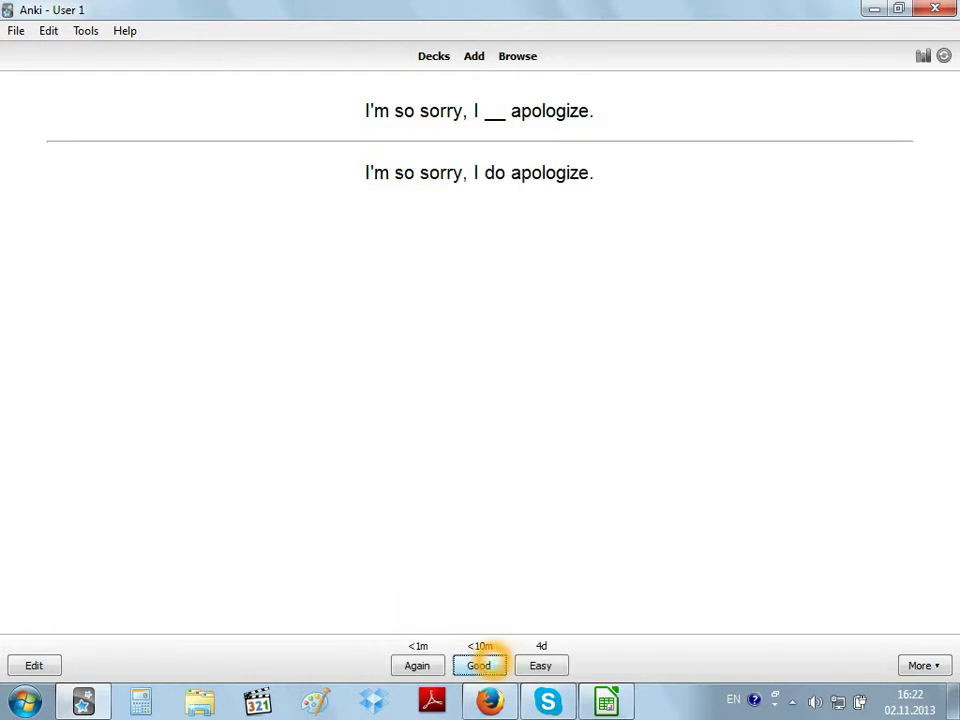
click(541, 664)
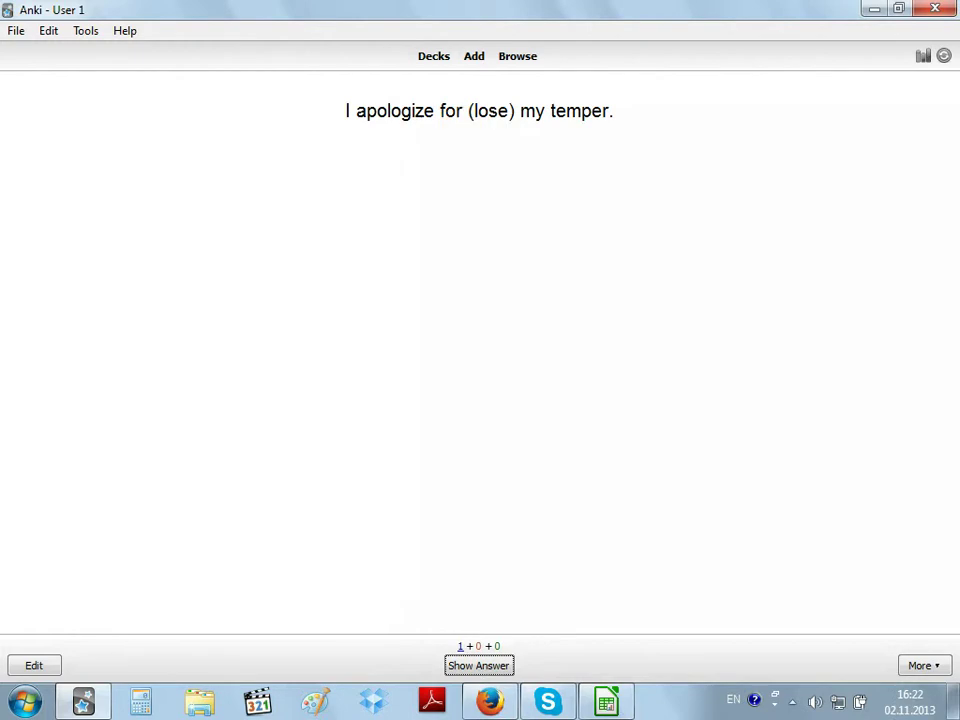
click(494, 664)
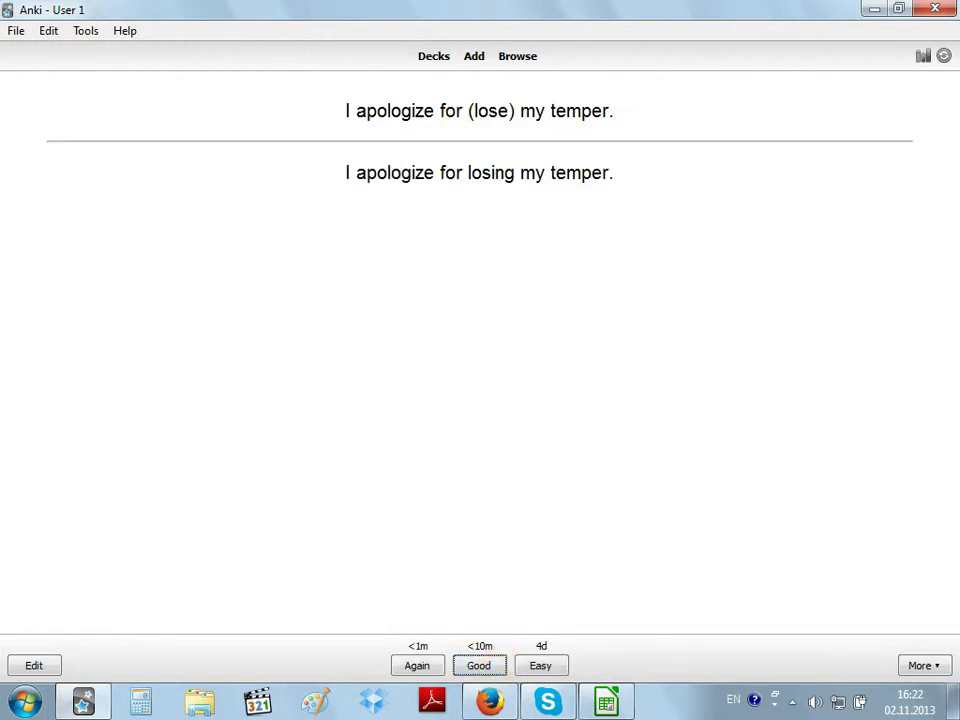